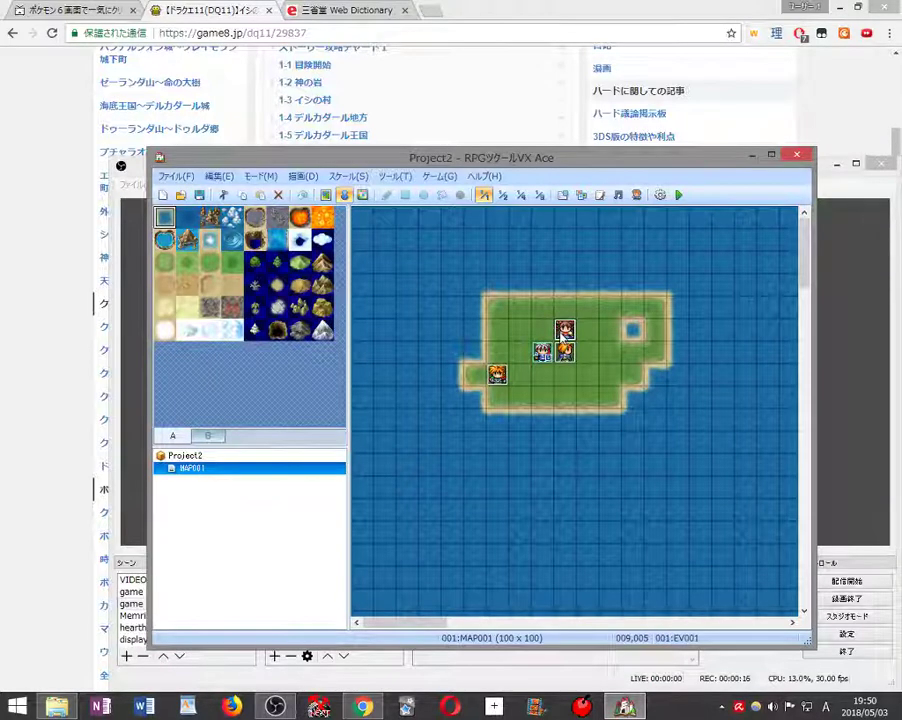
- Create a new event at map position 005,004, northwest of the island's corner, using the grey-haired armoured character from Actor1 as its graphic
right_click(476, 306)
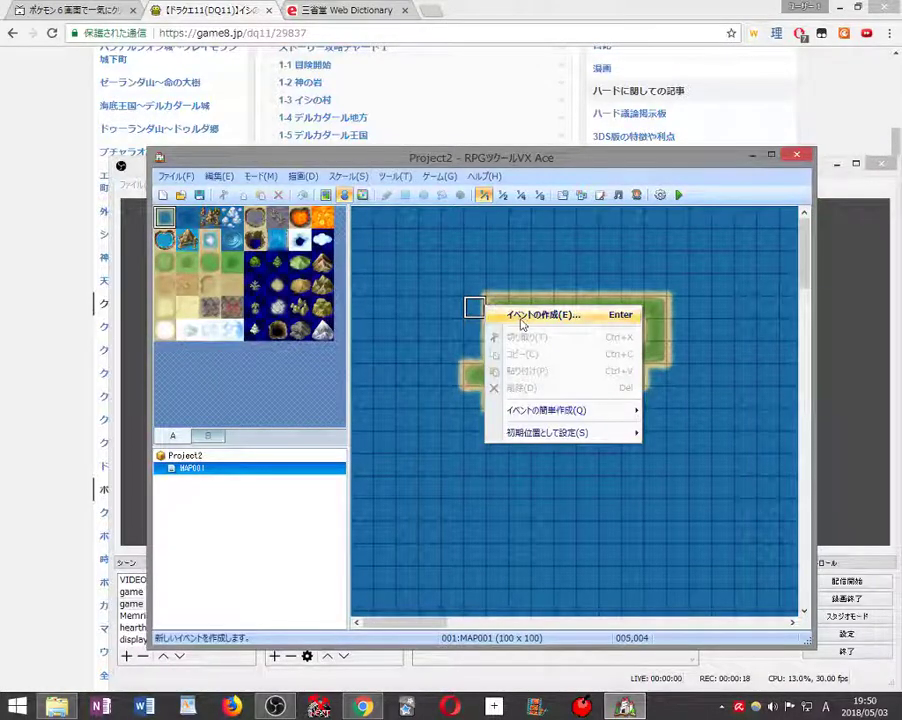
click(520, 316)
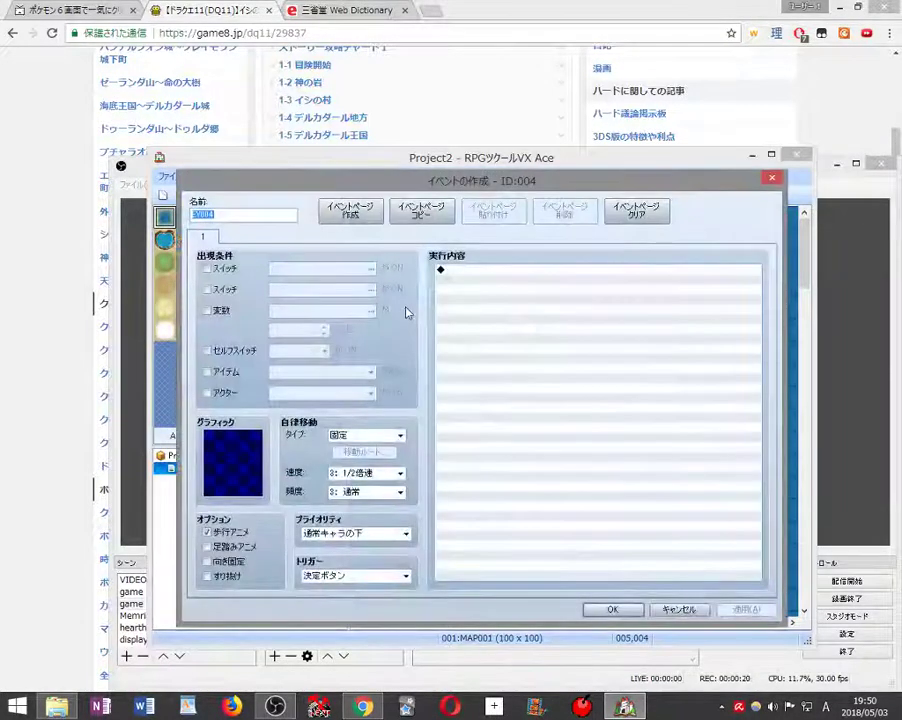
double_click(237, 464)
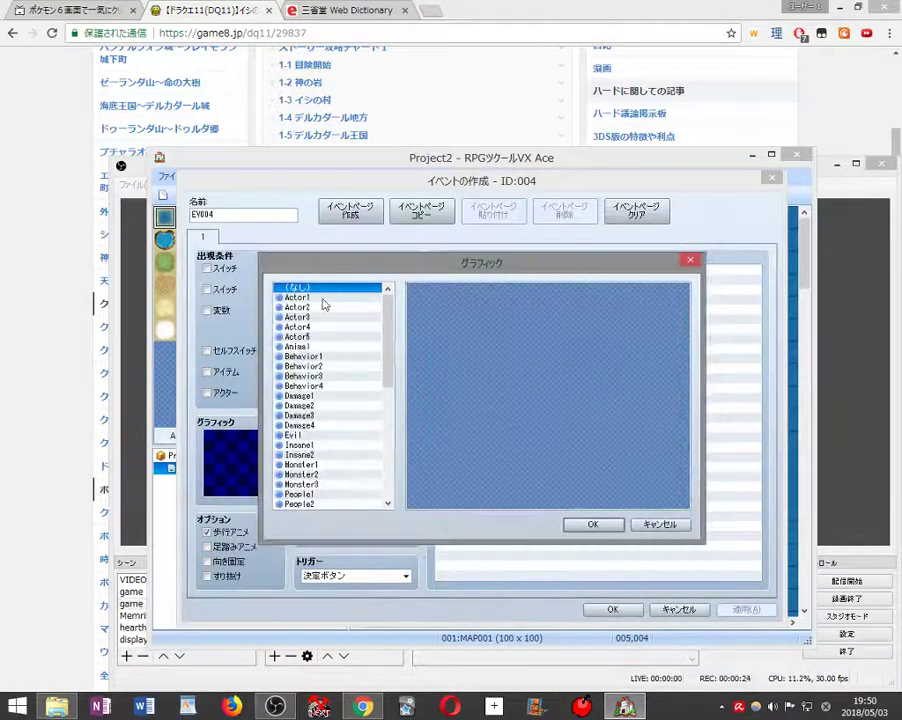
click(298, 337)
click(298, 317)
click(309, 290)
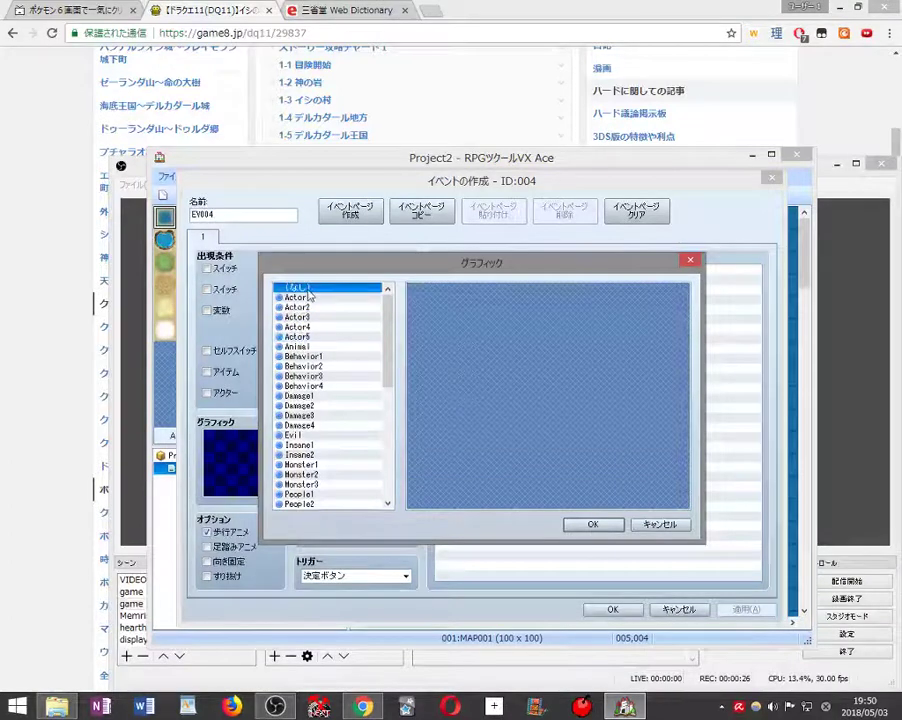
click(304, 298)
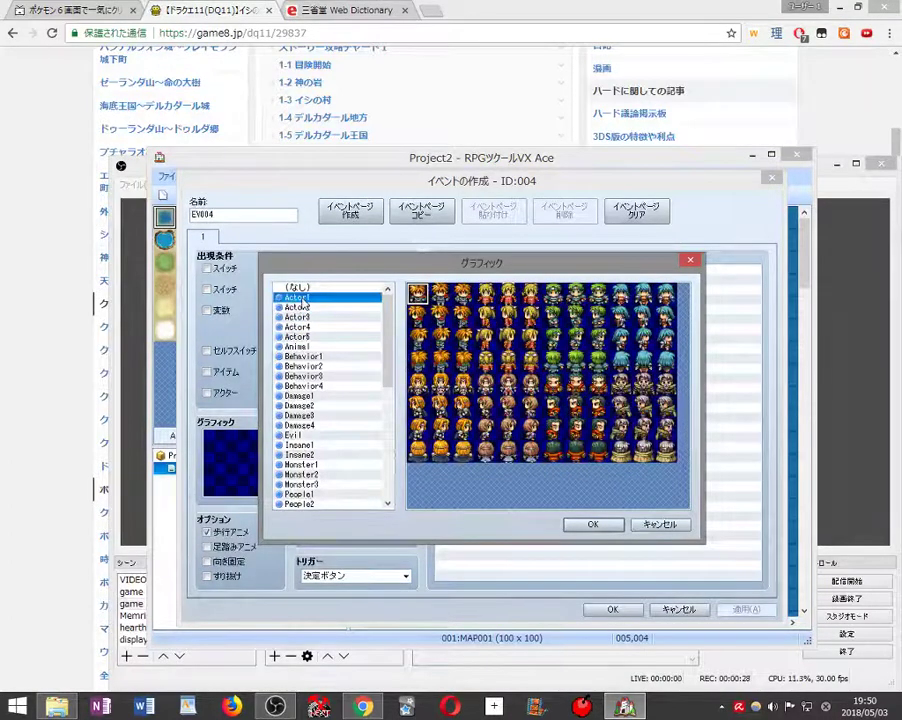
double_click(640, 392)
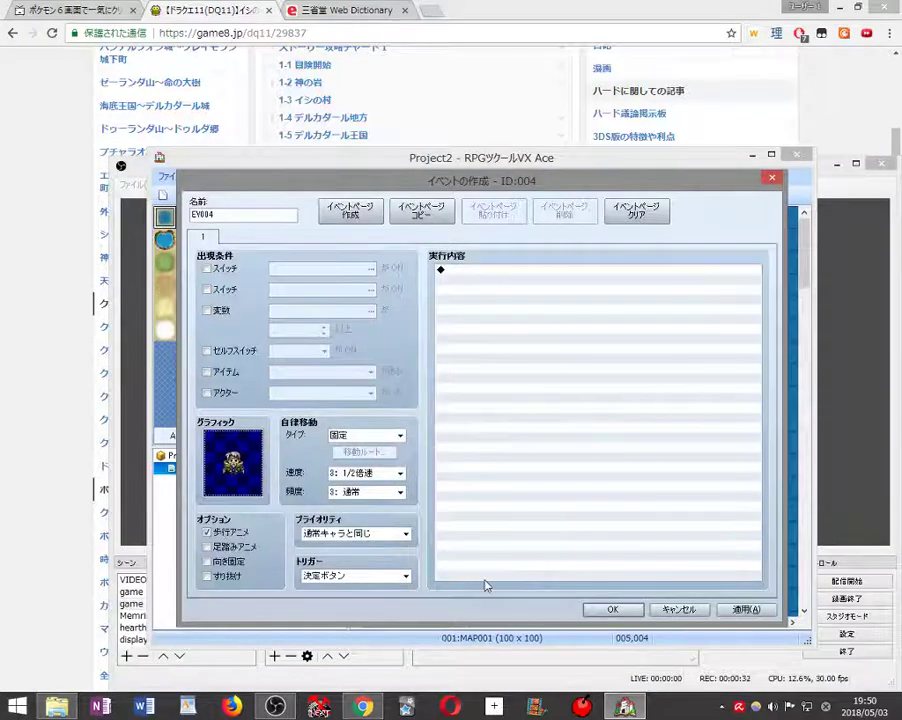
- Insert a Show Text command (文章の表示) on the first line of the event's contents
click(520, 270)
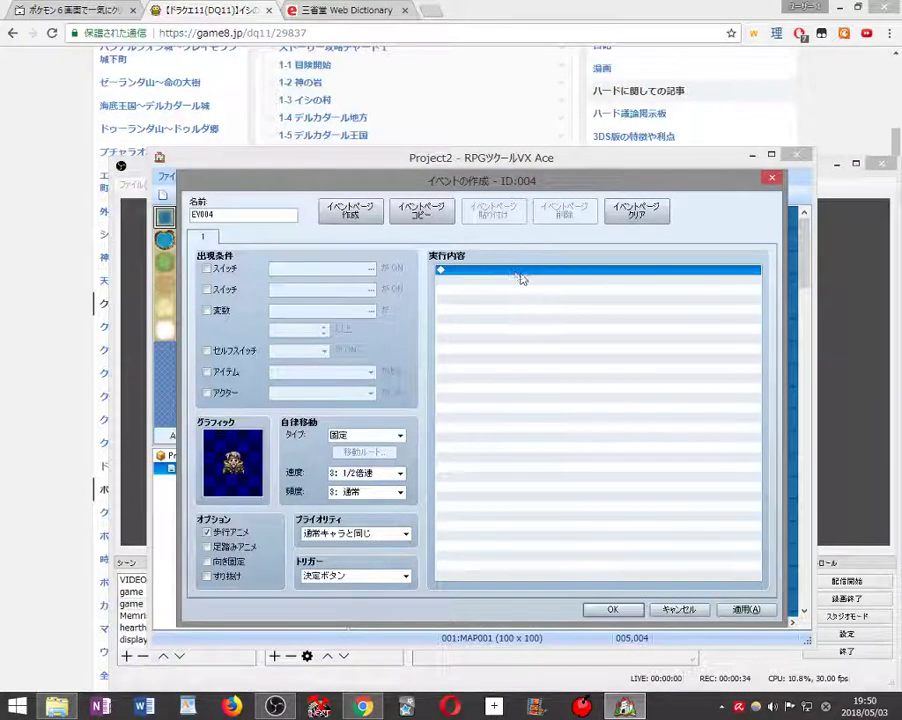
right_click(516, 272)
click(549, 286)
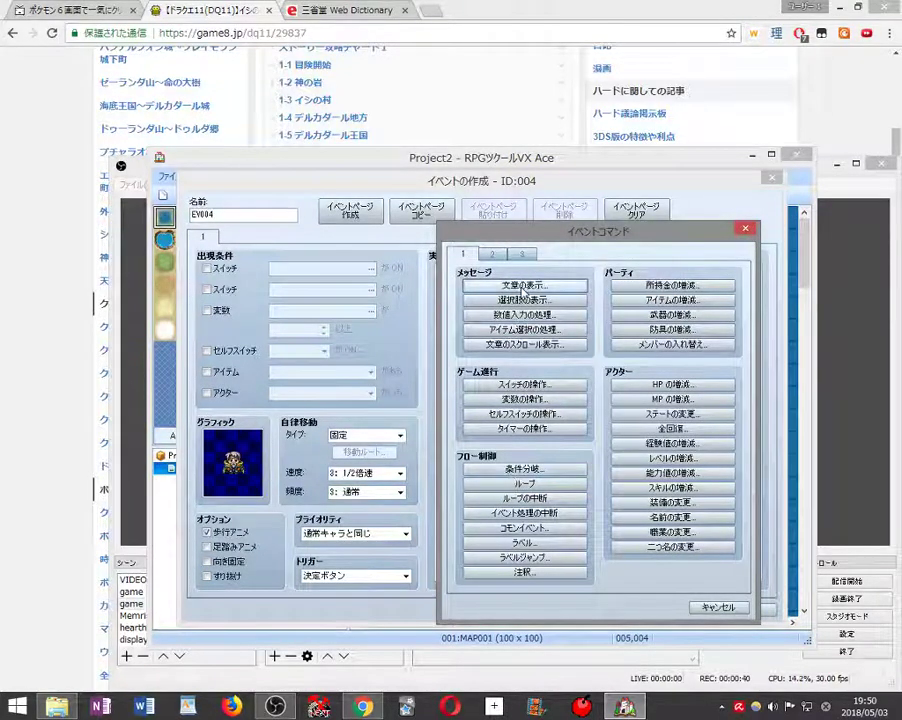
click(524, 285)
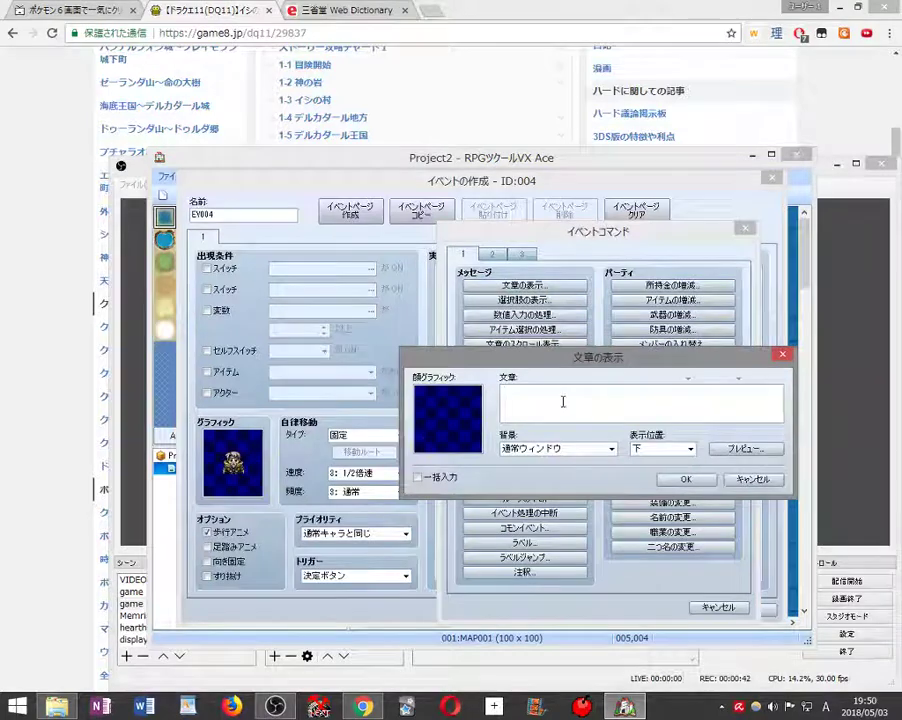
- Copy the word 冒険 from the 1-1 heading of the DQ11 walkthrough page and look it up in the Sanseido Web Dictionary
click(330, 11)
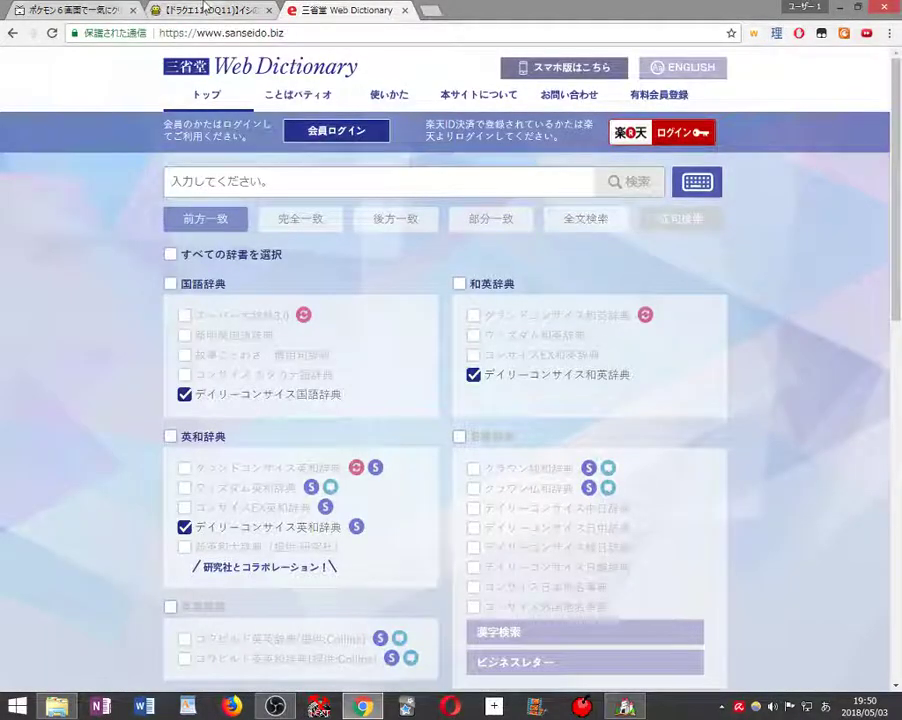
click(205, 10)
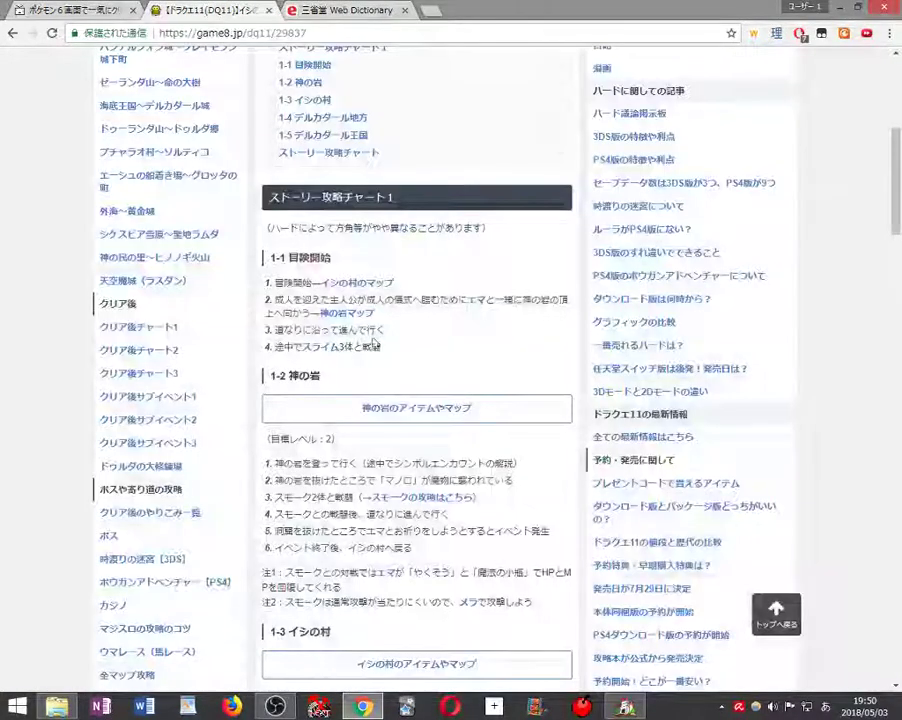
right_click(310, 258)
click(336, 267)
key(ctrl+Tab)
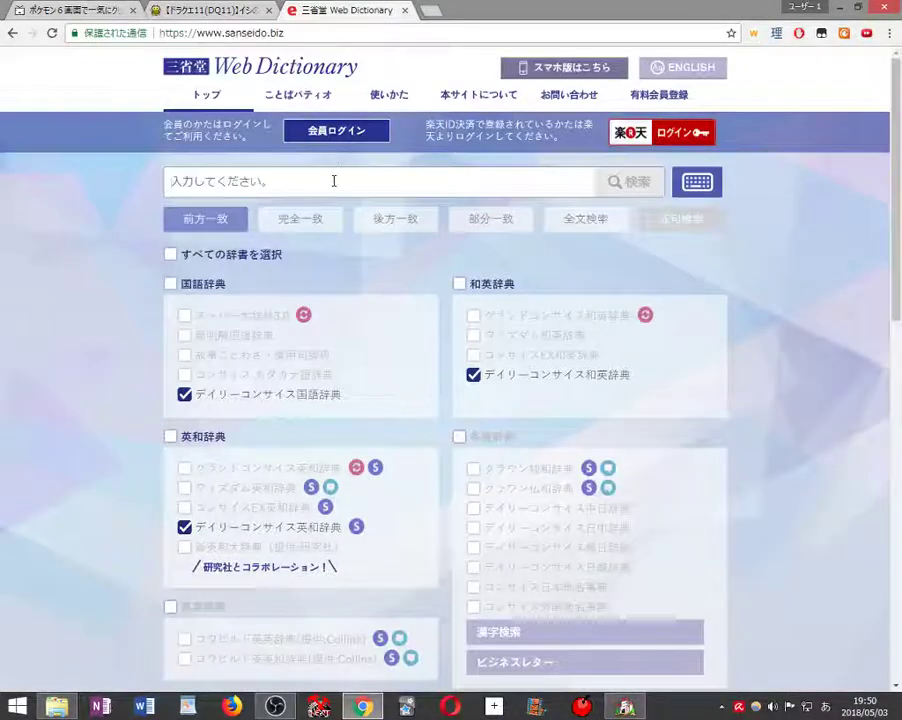
right_click(334, 181)
click(398, 263)
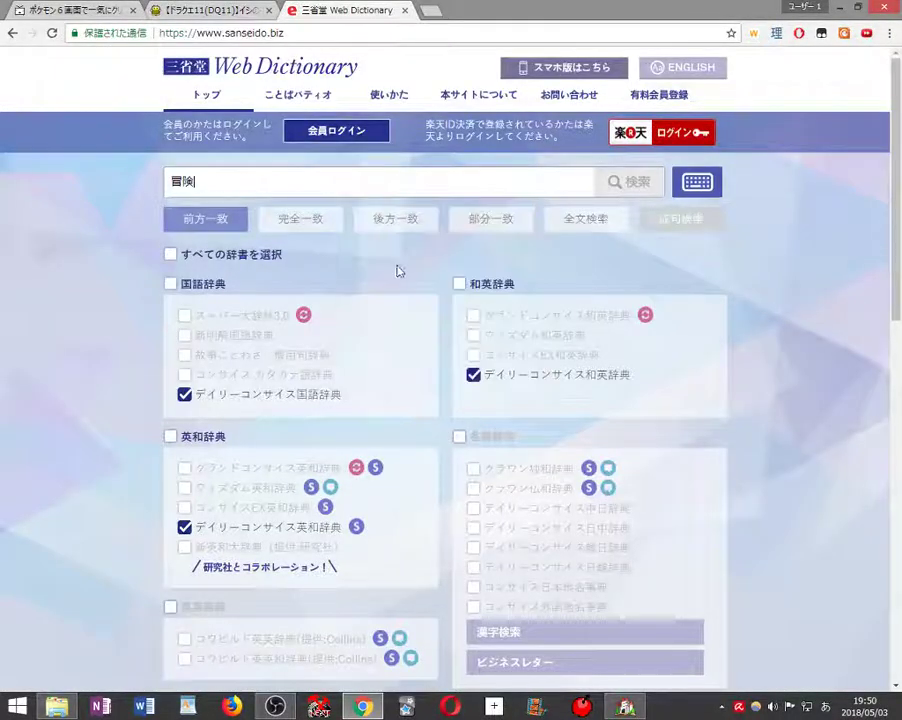
click(638, 189)
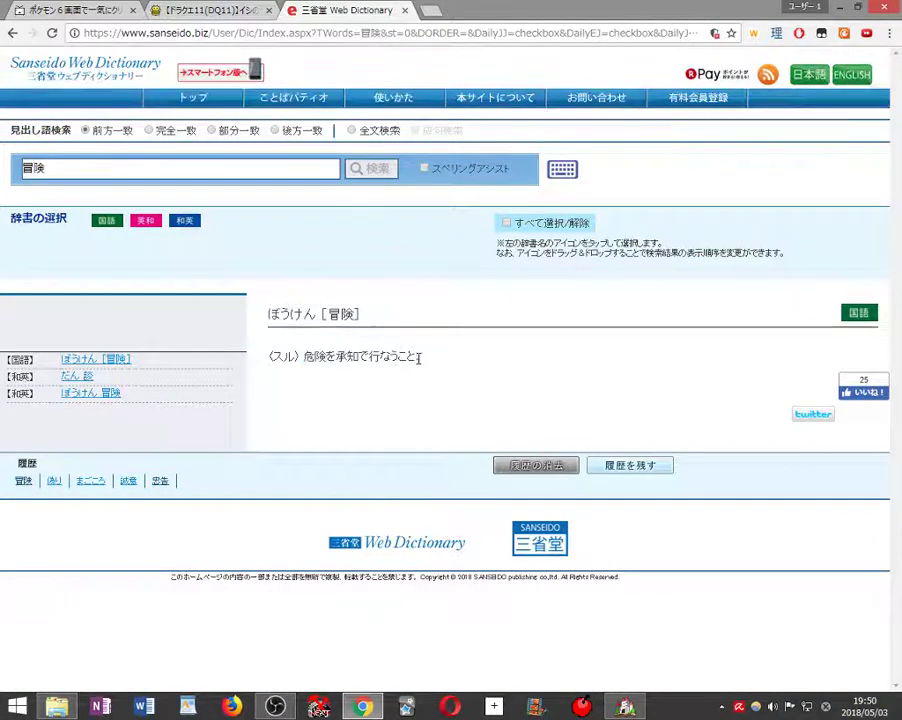
- Copy the definition 危険を承知で行なうこと and paste it as the message text in RPGツクールVX Ace
mouse_move(419, 357)
mouse_down()
mouse_move(322, 357)
mouse_move(416, 357)
mouse_up()
right_click(414, 357)
click(440, 366)
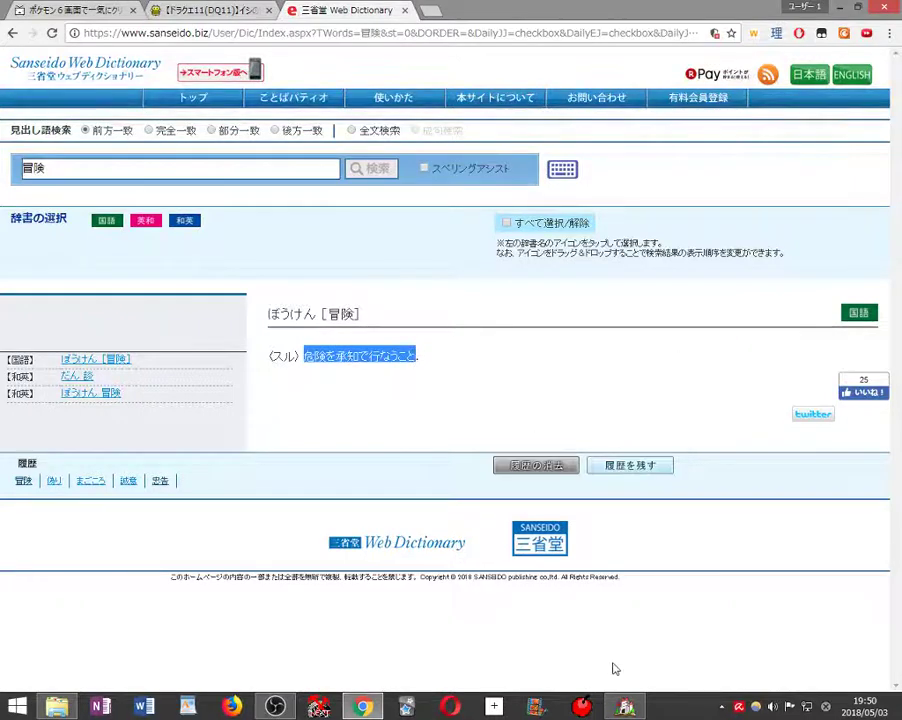
click(625, 707)
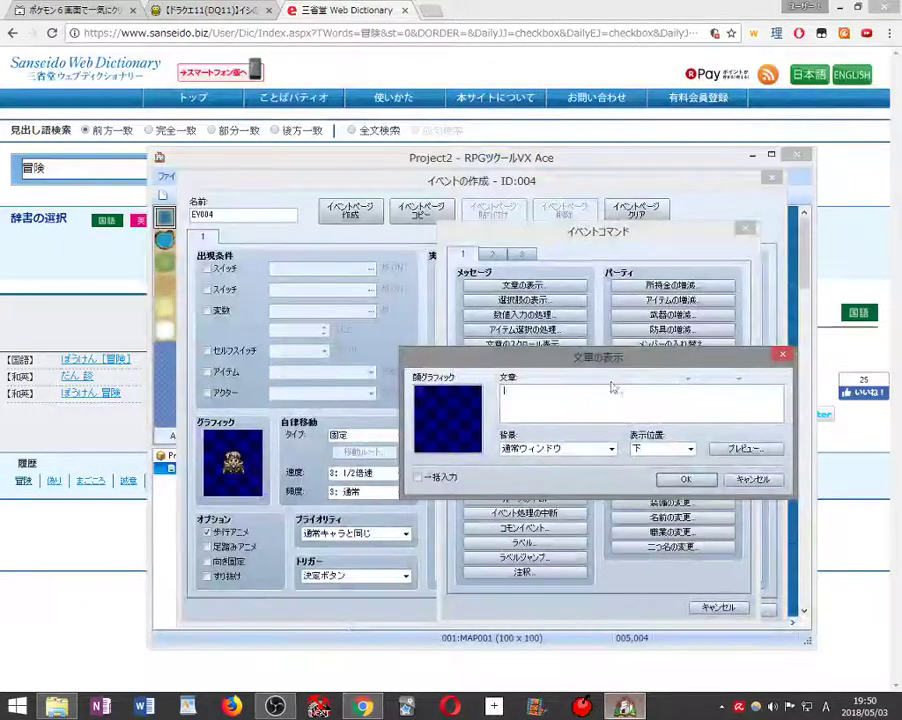
right_click(593, 400)
click(608, 462)
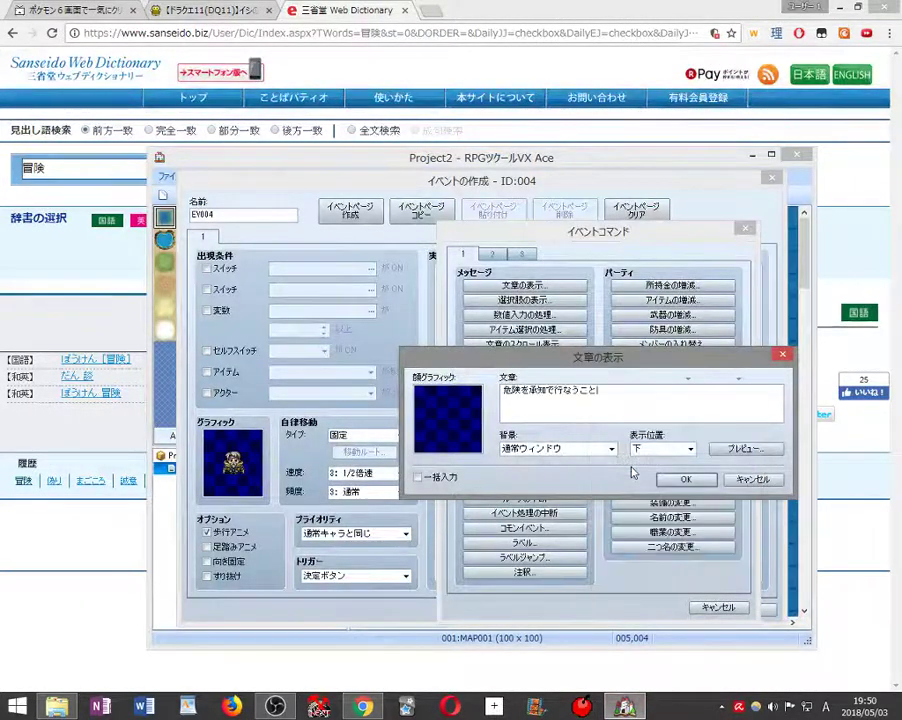
- Give the message the bearded, grey-haired man's face graphic from Actor1 and preview it
right_click(541, 390)
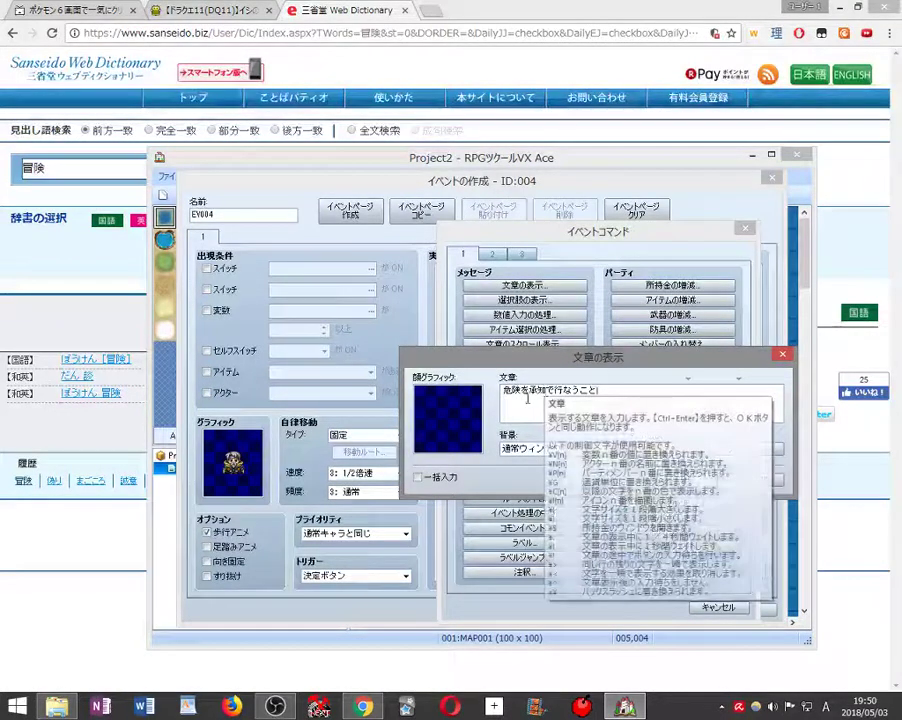
click(456, 428)
double_click(456, 432)
click(418, 323)
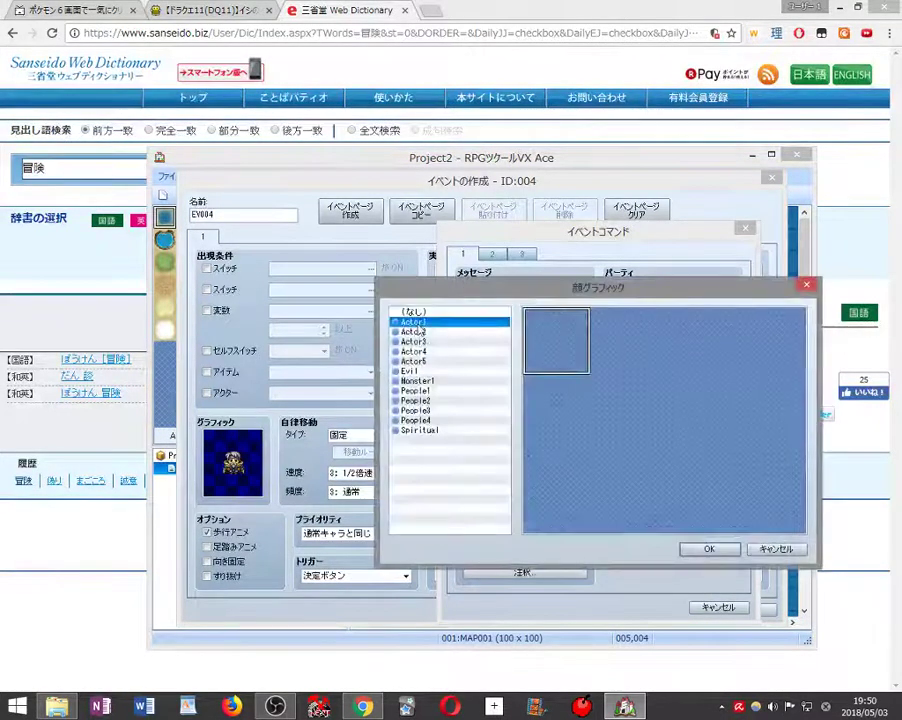
click(709, 550)
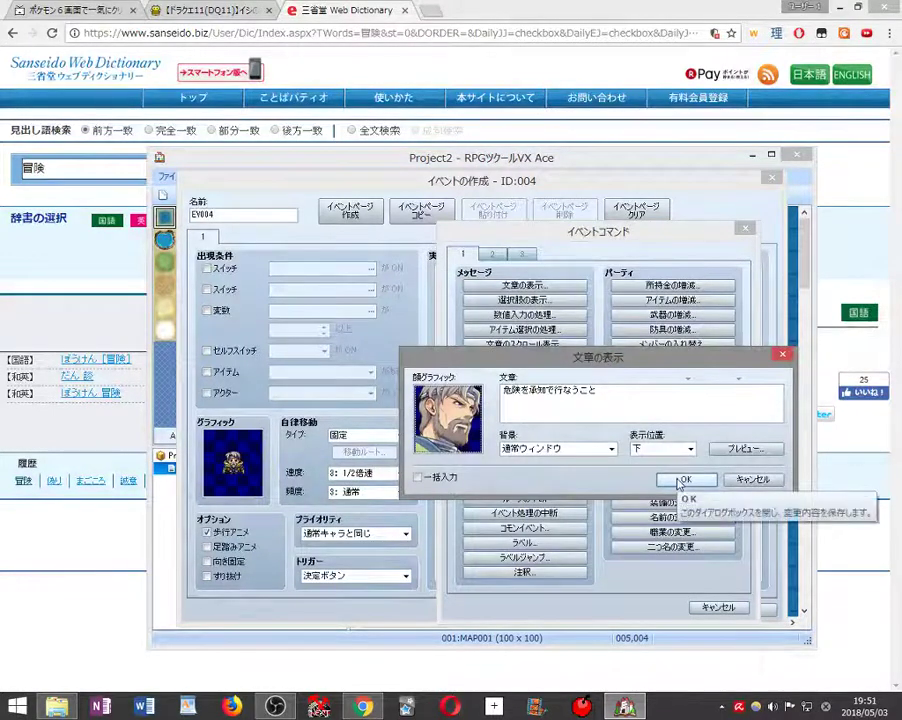
click(745, 448)
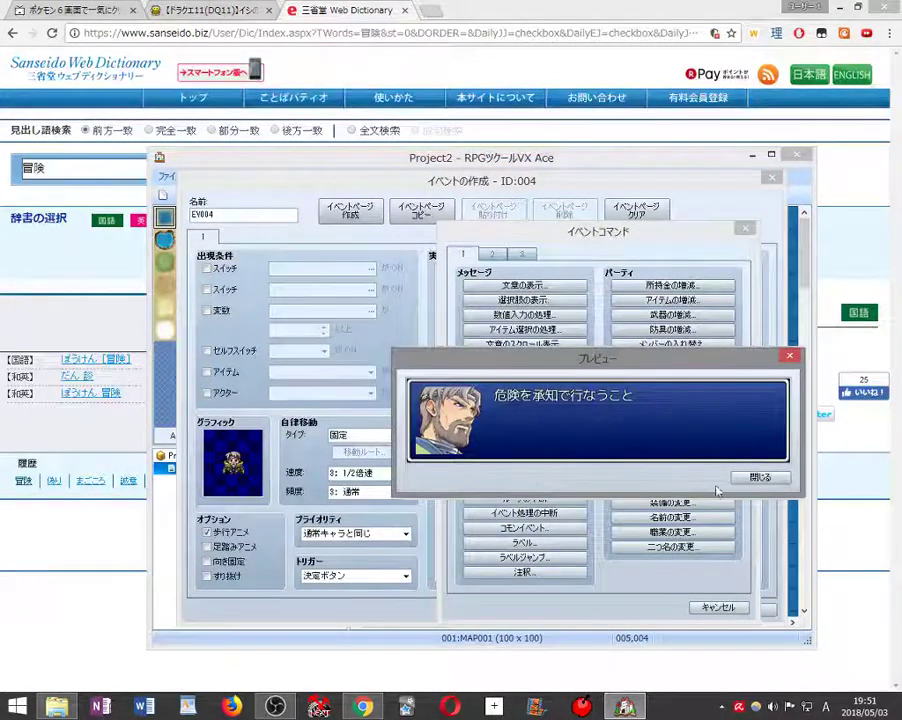
click(762, 477)
- Try the message backgrounds 背景を暗くする and 透明にする with a preview of each, and return to 通常ウィンドウ
click(590, 457)
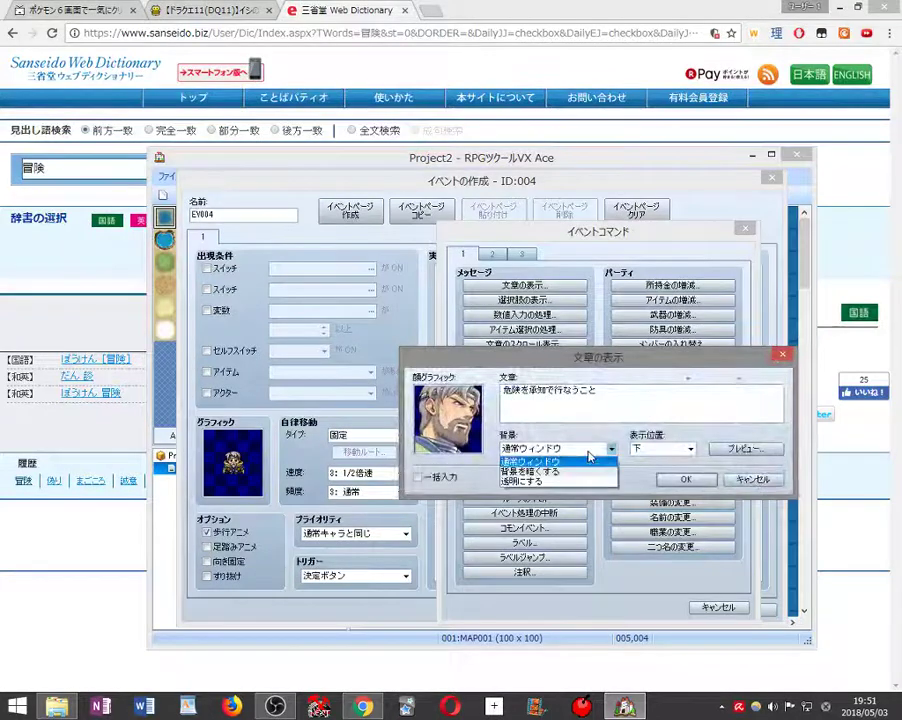
click(585, 469)
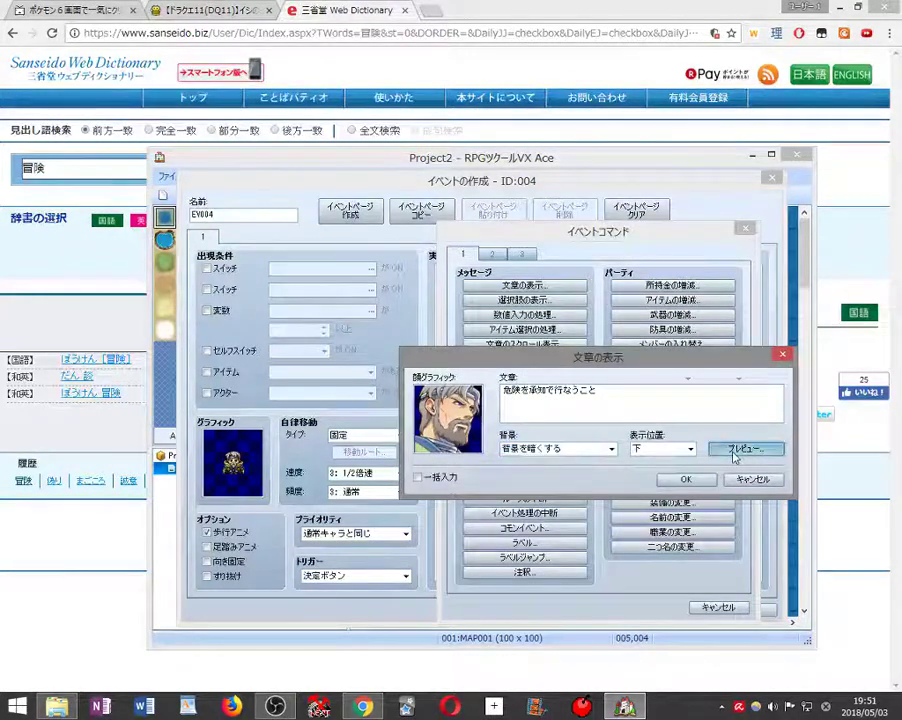
click(743, 448)
click(760, 474)
click(580, 449)
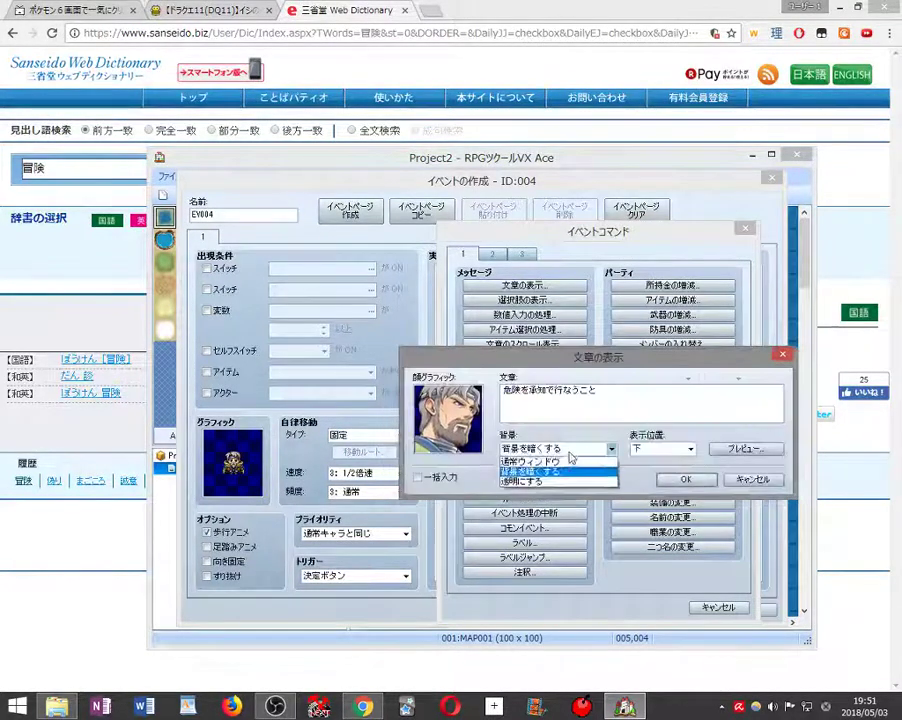
click(544, 484)
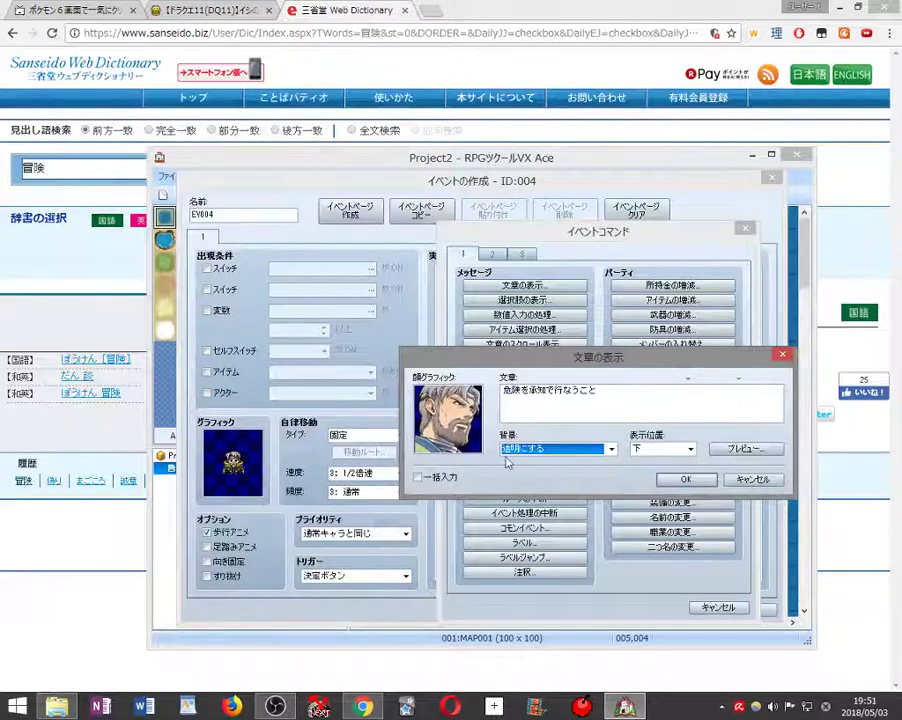
click(743, 450)
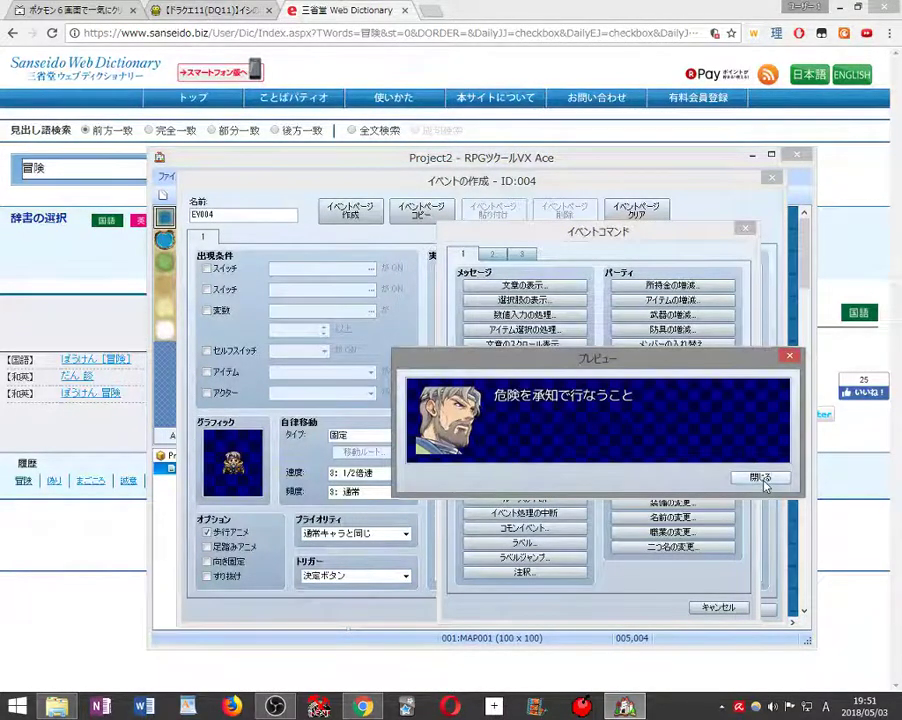
click(760, 477)
click(580, 449)
click(540, 461)
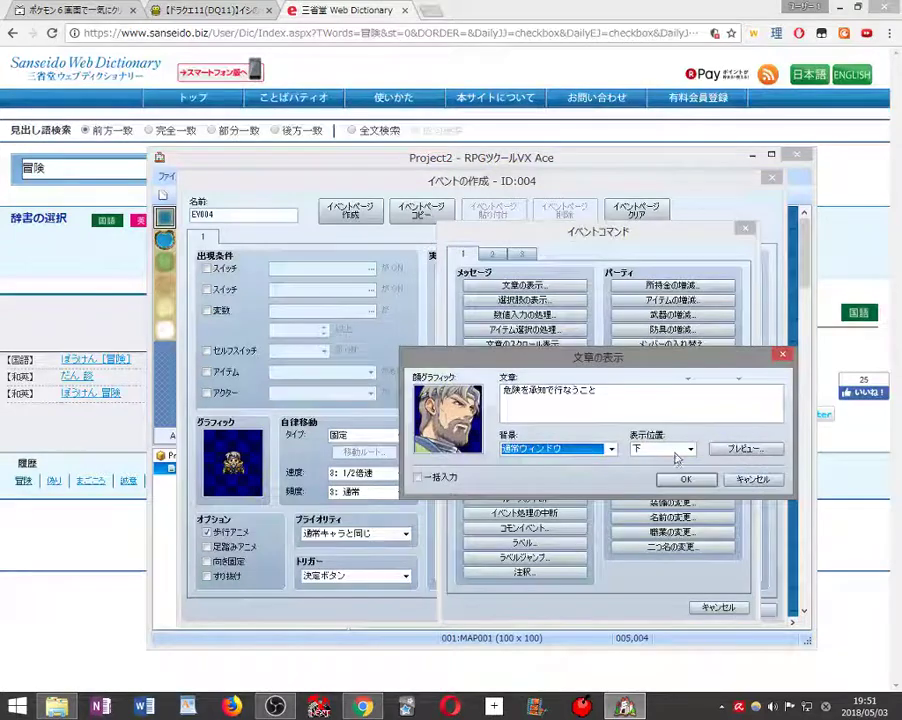
- Check the display position options, preview the message, and add it to the event with position 下
click(678, 452)
click(668, 469)
click(743, 448)
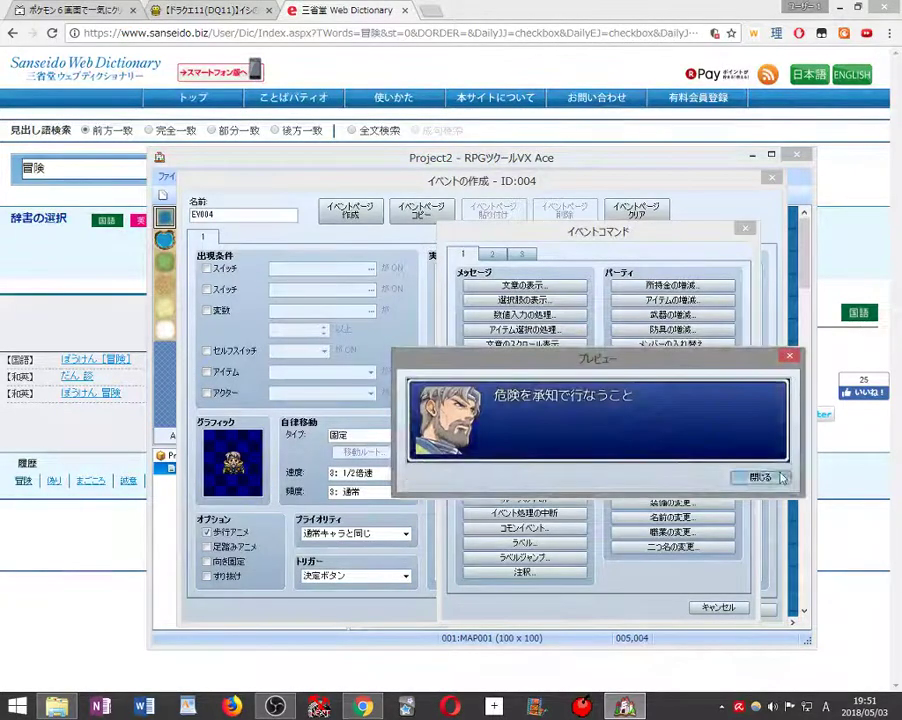
click(782, 477)
click(664, 504)
click(648, 588)
click(685, 535)
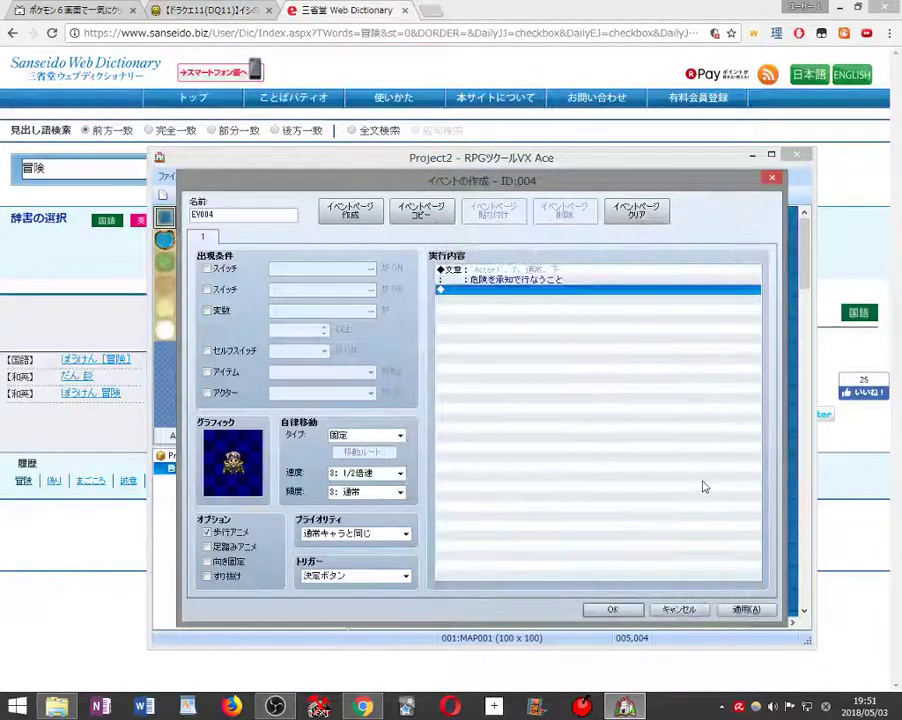
- Insert a Show Choices command (選択肢の表示) with the options はい and いいえ below the message
key(Up)
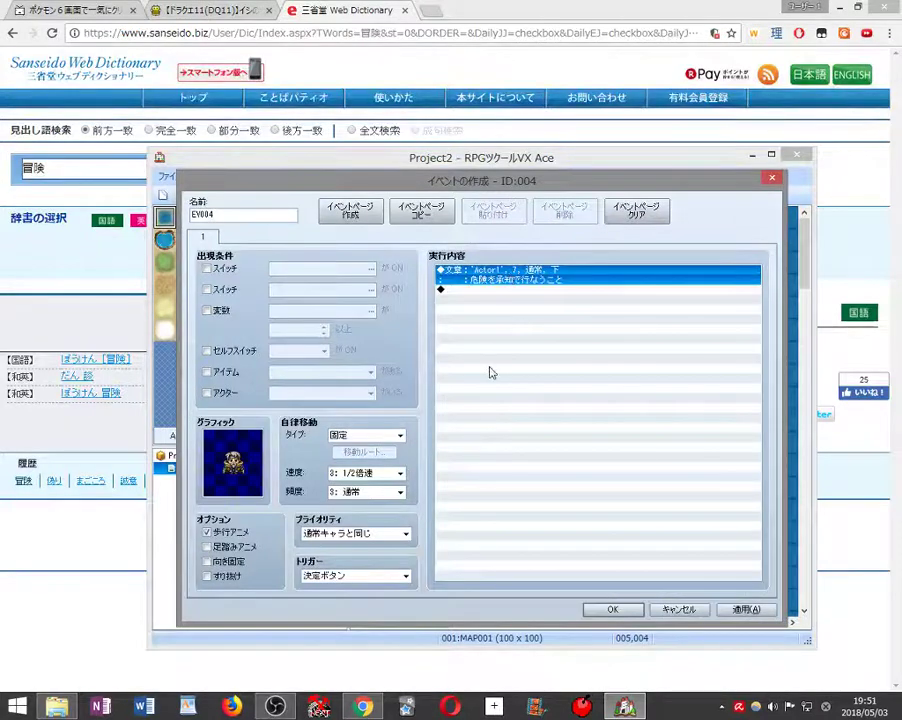
click(460, 289)
right_click(460, 289)
click(505, 298)
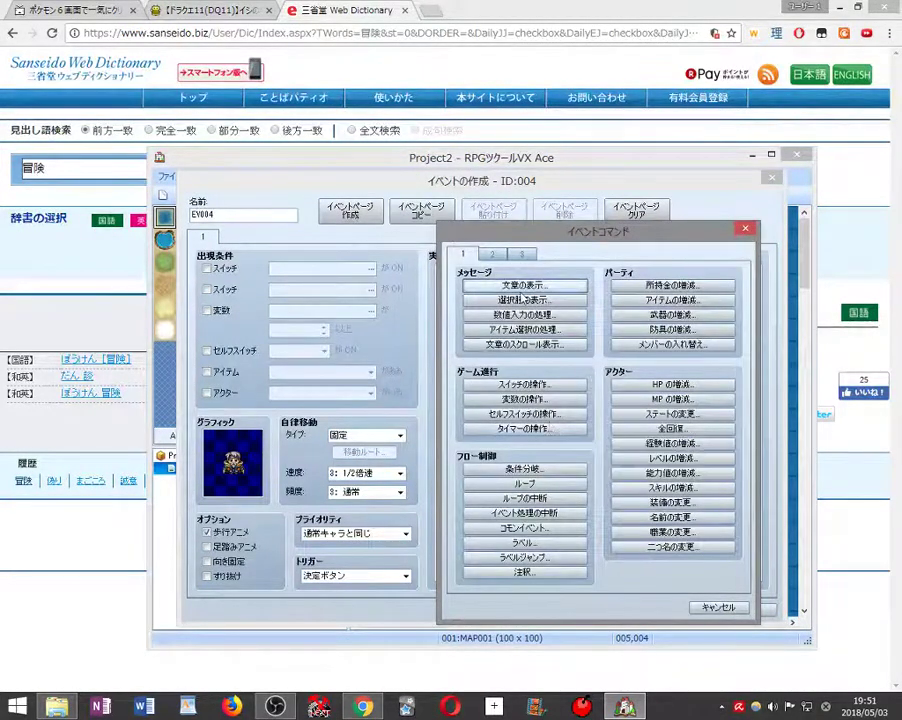
click(513, 301)
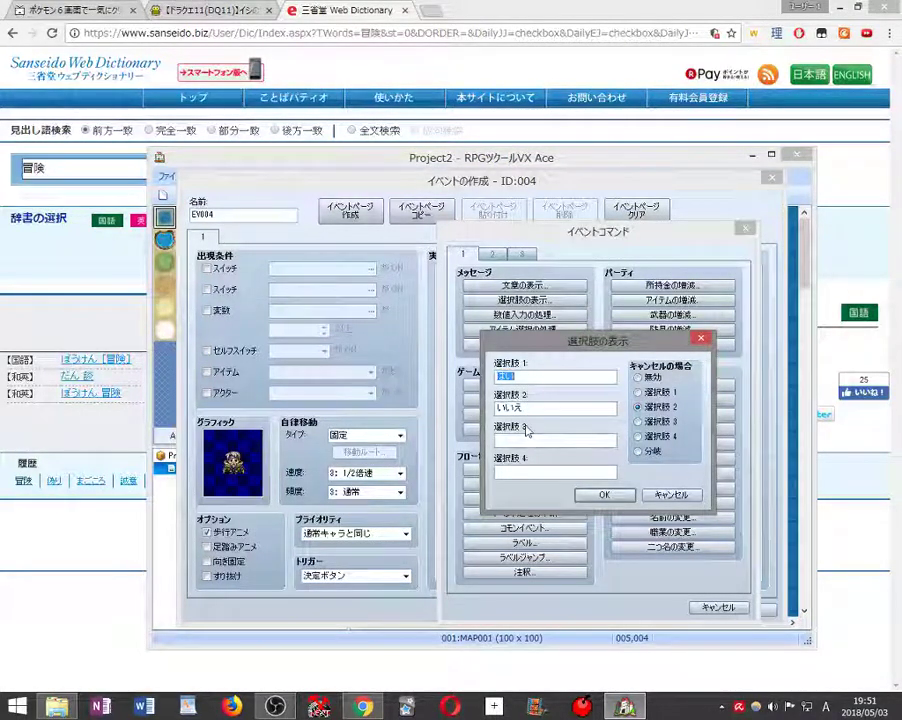
click(604, 494)
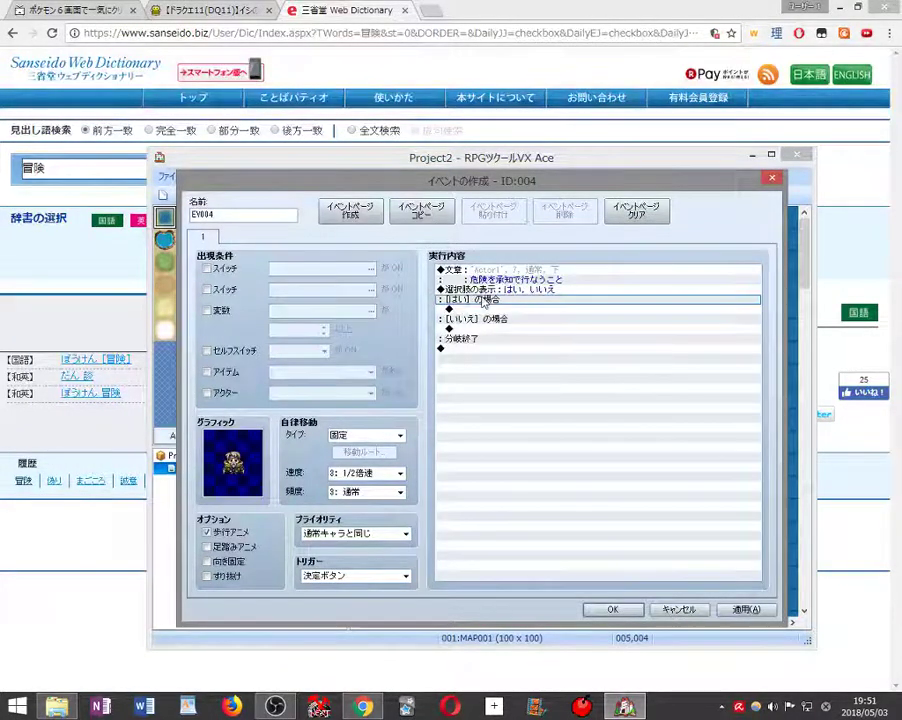
- Cut the whole Show Choices block with its はい and いいえ branches from the event's contents
click(480, 290)
right_click(480, 291)
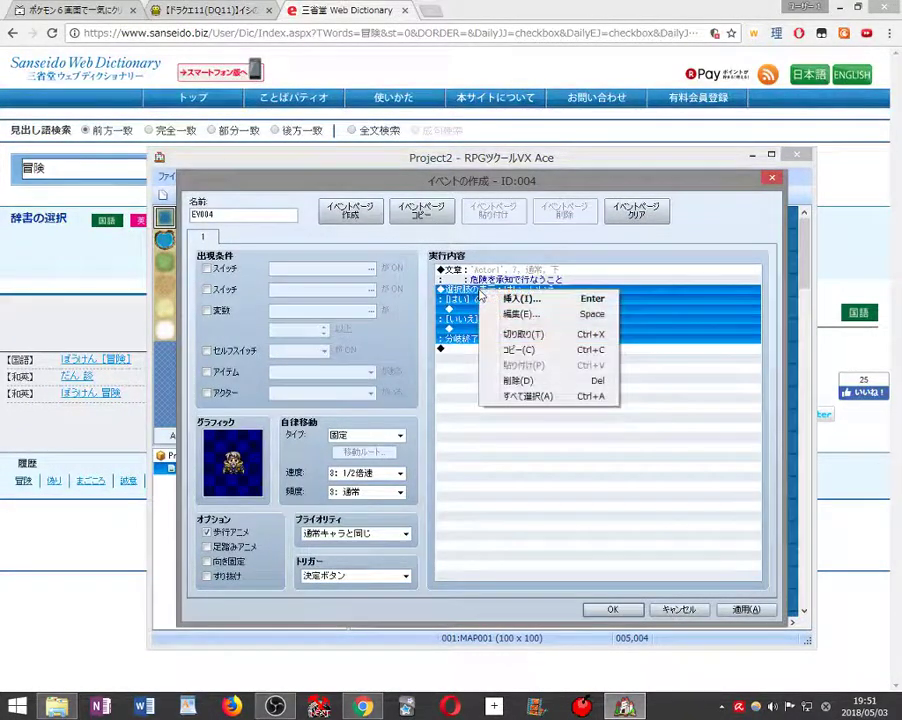
click(524, 334)
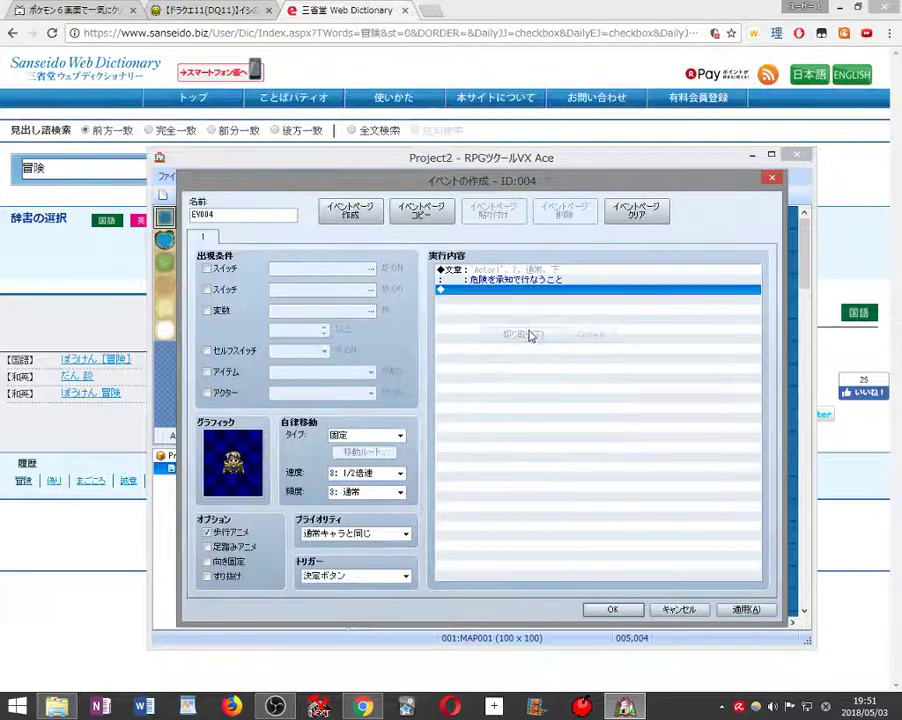
- Insert a second message (文章の表示) reading 冒険, copied from the heading 冒険開始 on the ドラクエ11 walkthrough page
double_click(480, 291)
click(524, 285)
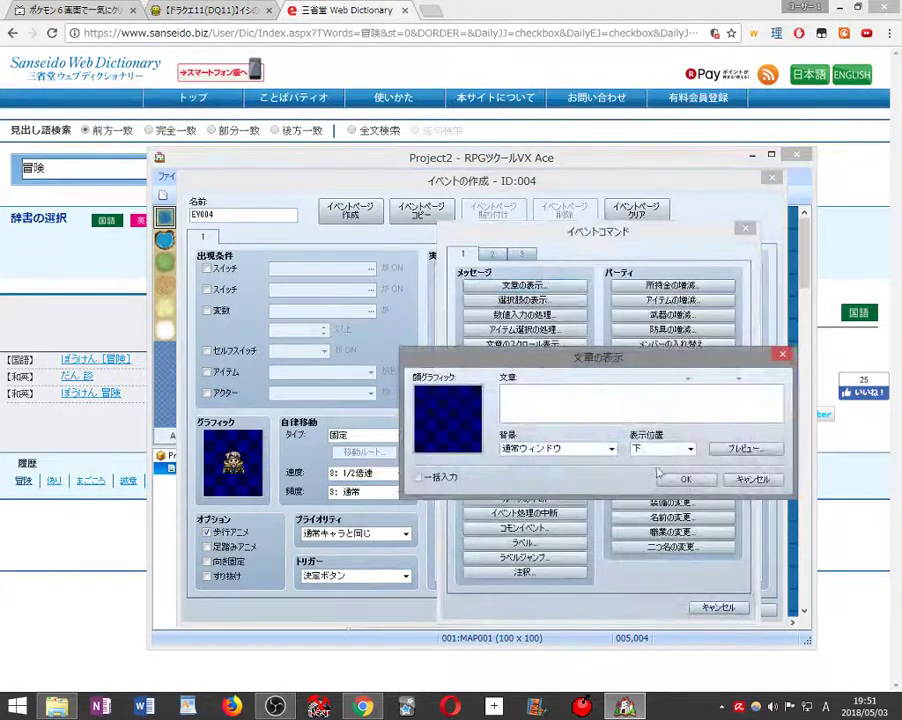
right_click(531, 403)
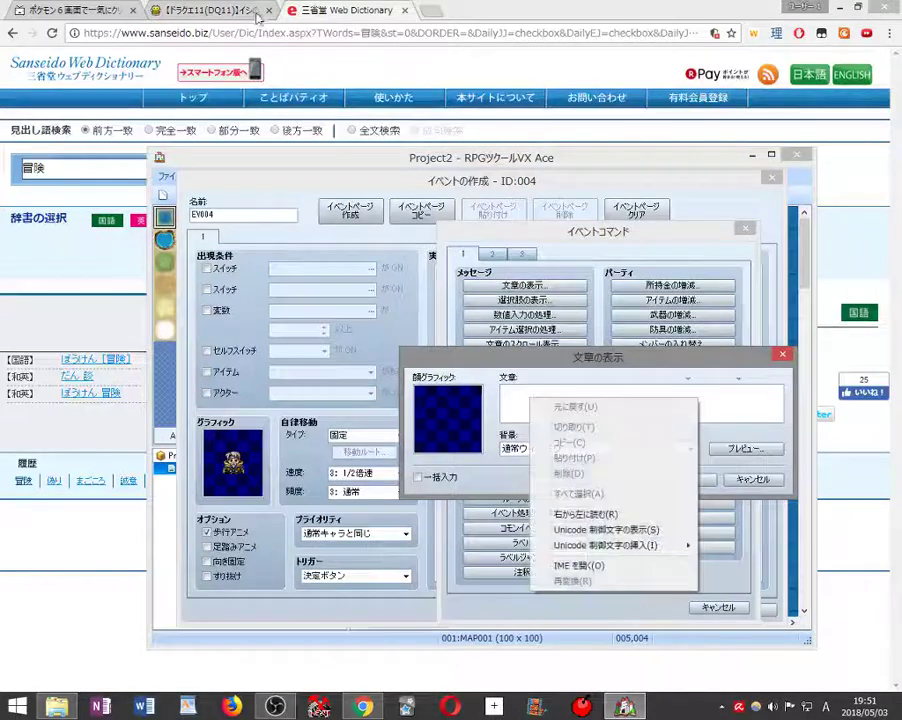
click(205, 11)
right_click(299, 261)
click(339, 268)
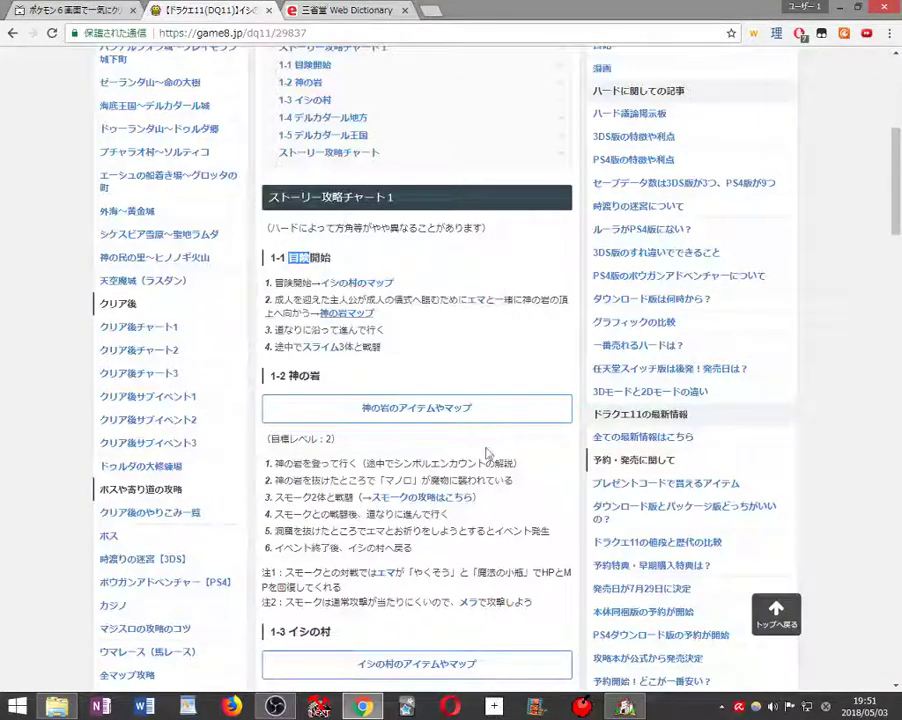
key(alt+Tab)
right_click(588, 400)
click(630, 460)
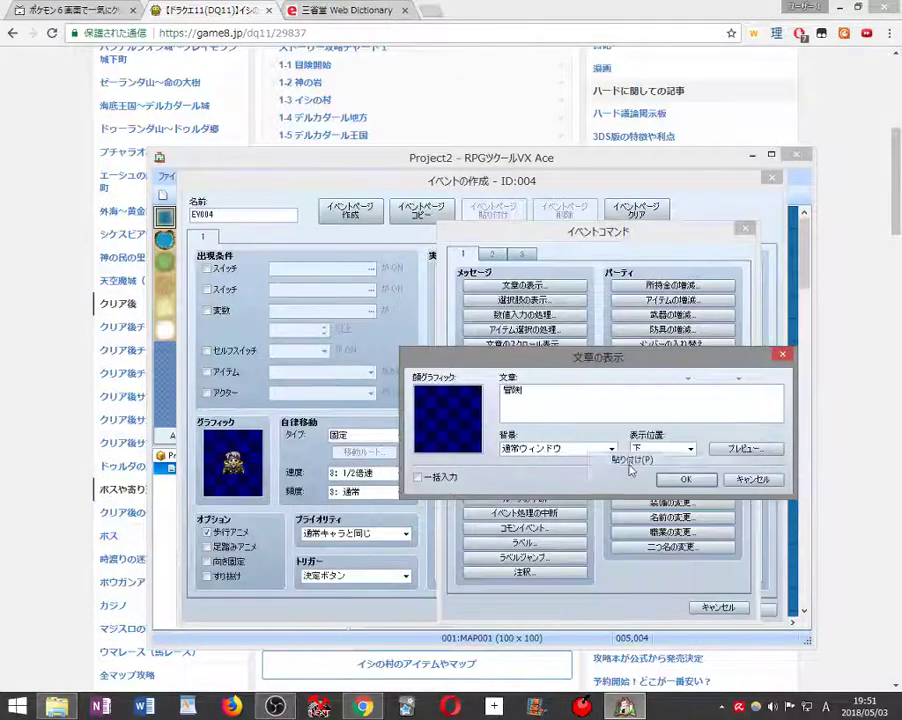
click(680, 475)
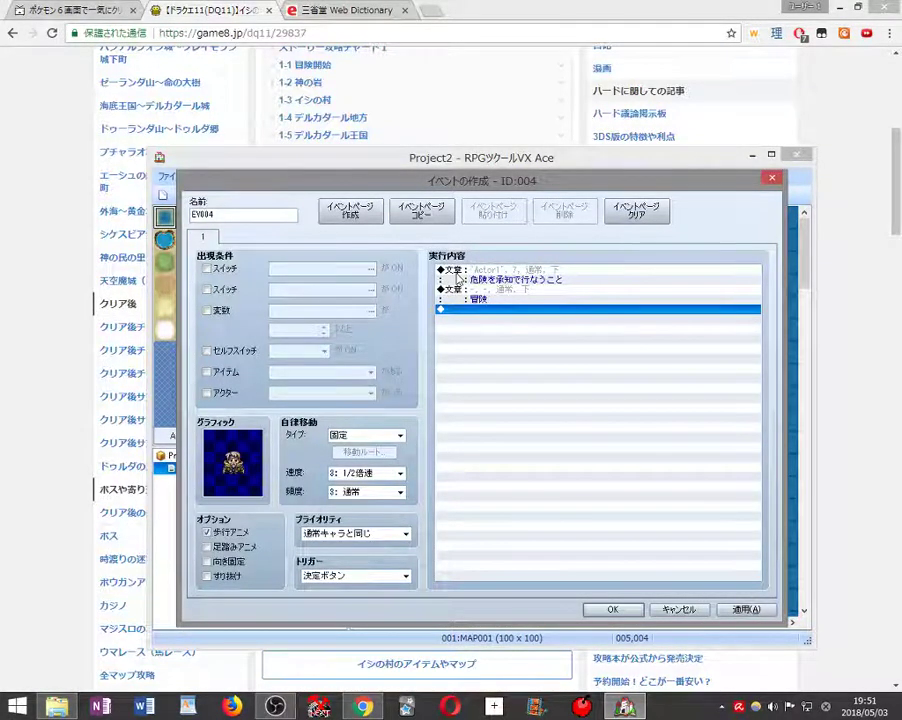
- Insert a Show Choices command (選択肢の表示) with はい and いいえ below the 冒険 message, keeping 選択肢 2 for cancel
right_click(482, 309)
click(512, 320)
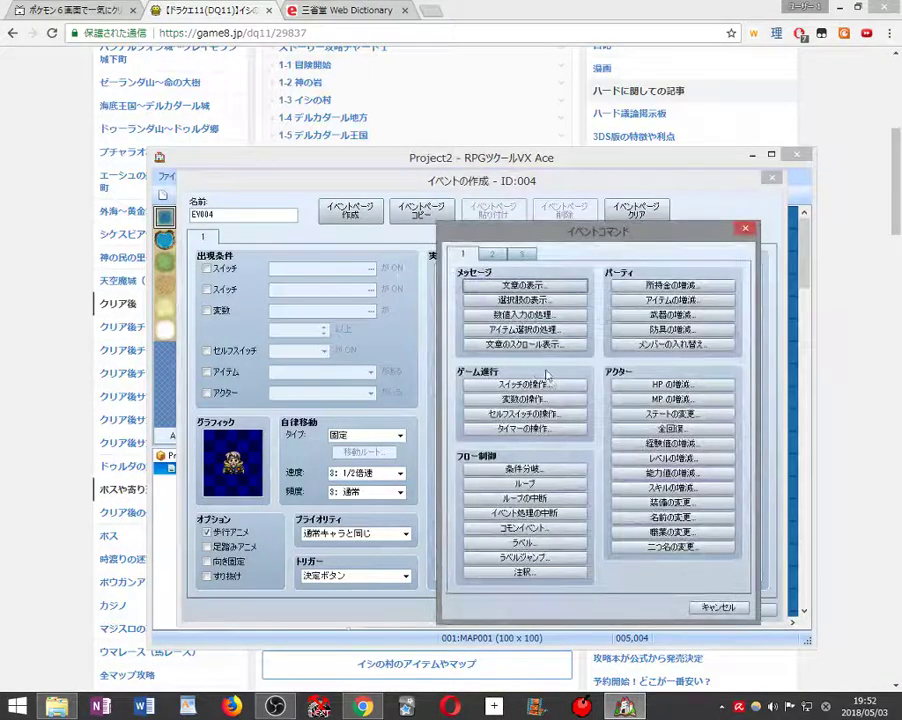
click(521, 300)
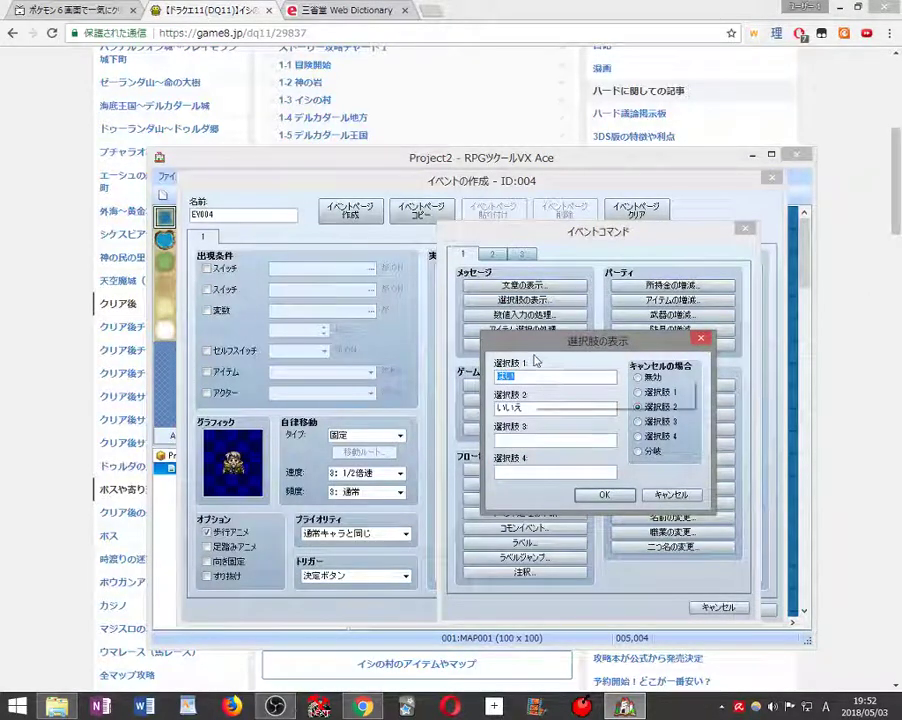
text(はい)
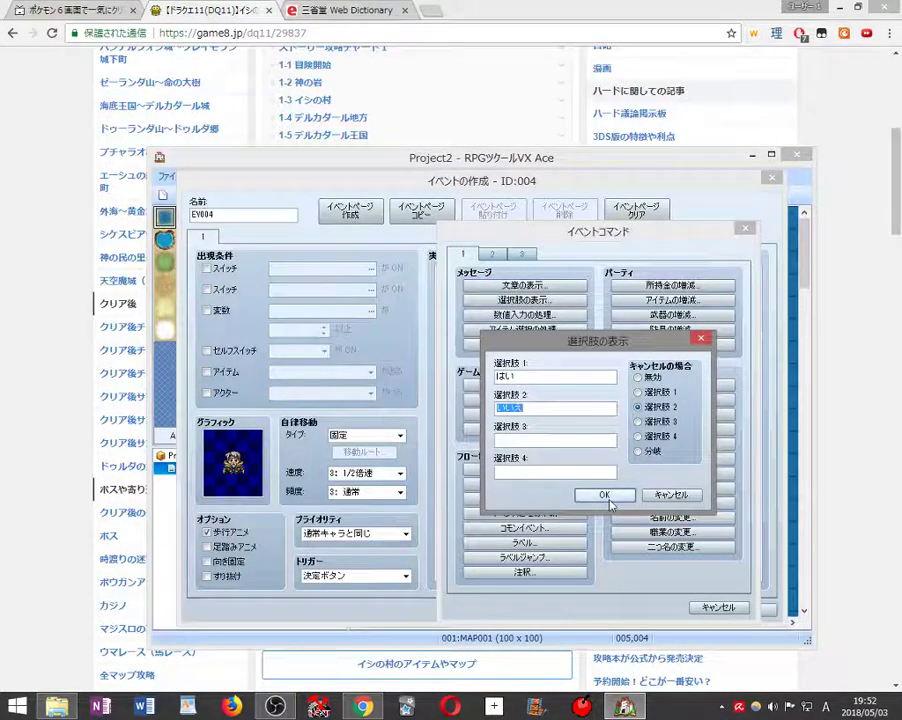
click(604, 494)
click(495, 350)
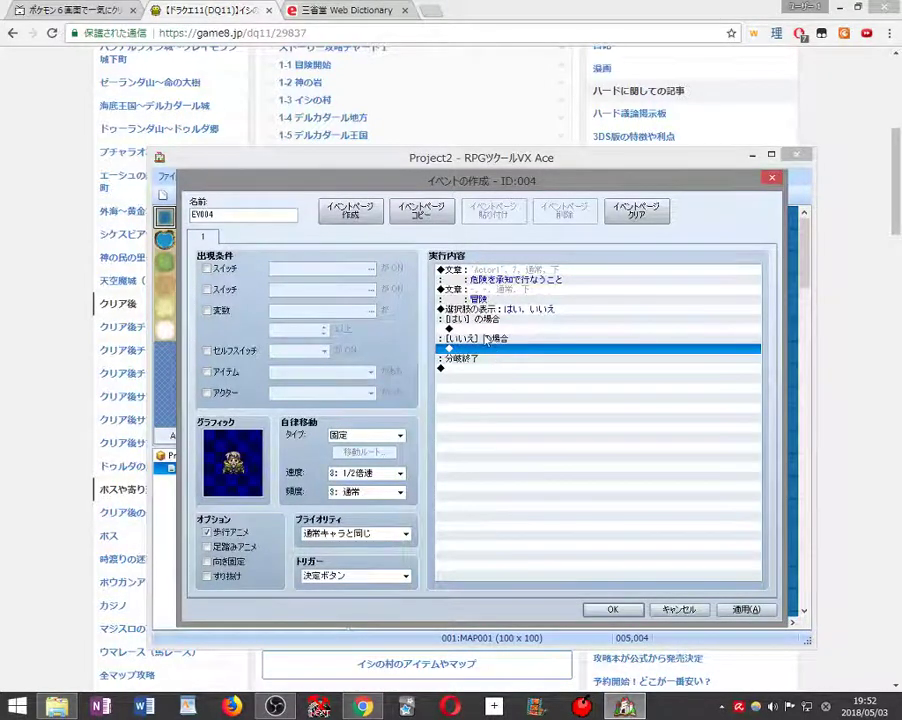
key(Up)
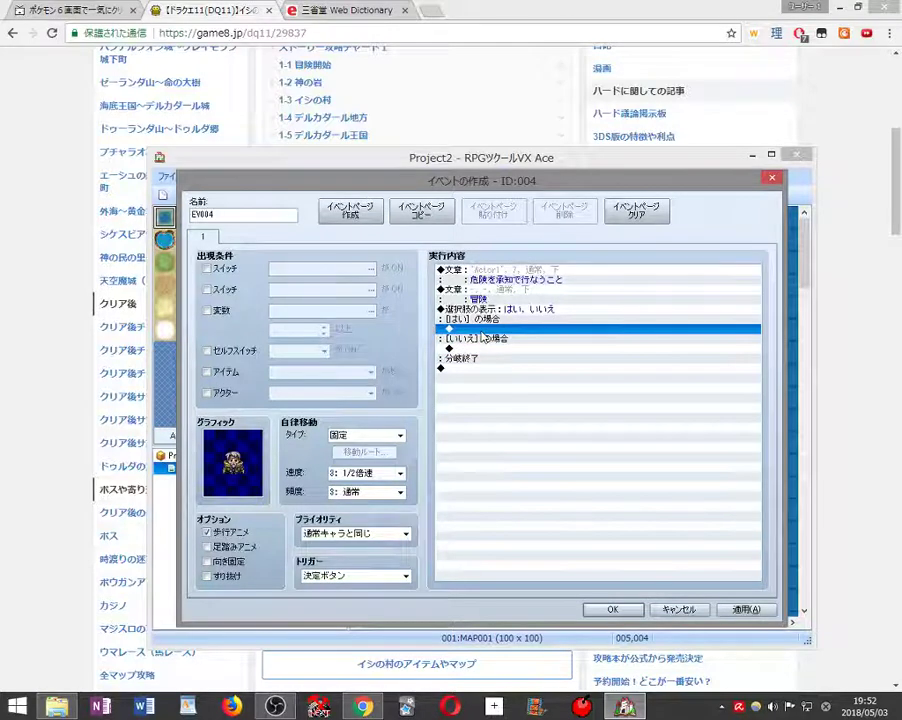
- Create a second, blank event page with switch 0001 ON as its appearance condition
click(352, 212)
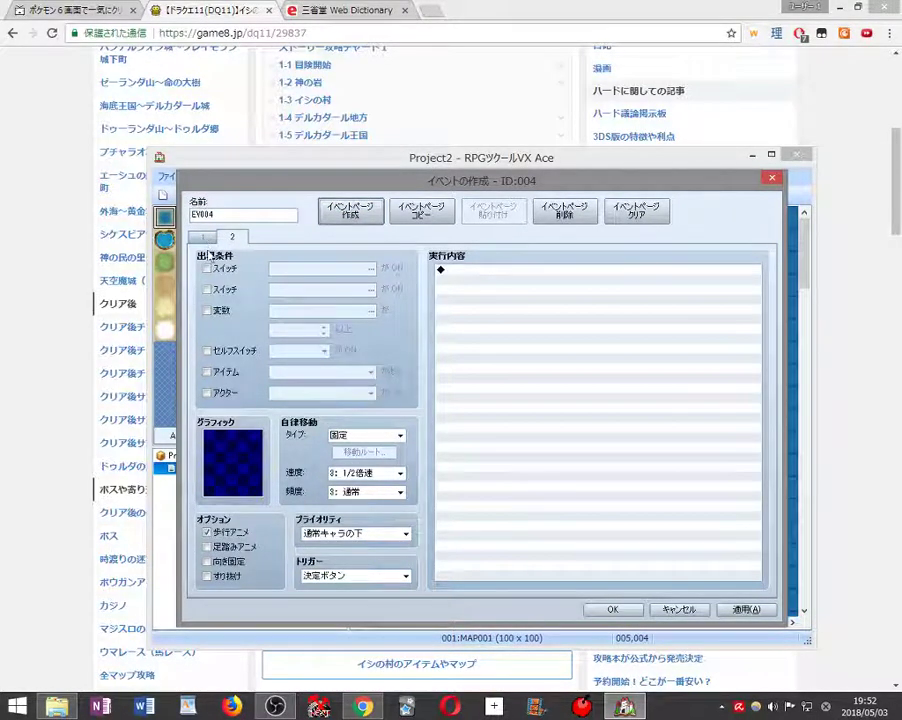
click(211, 268)
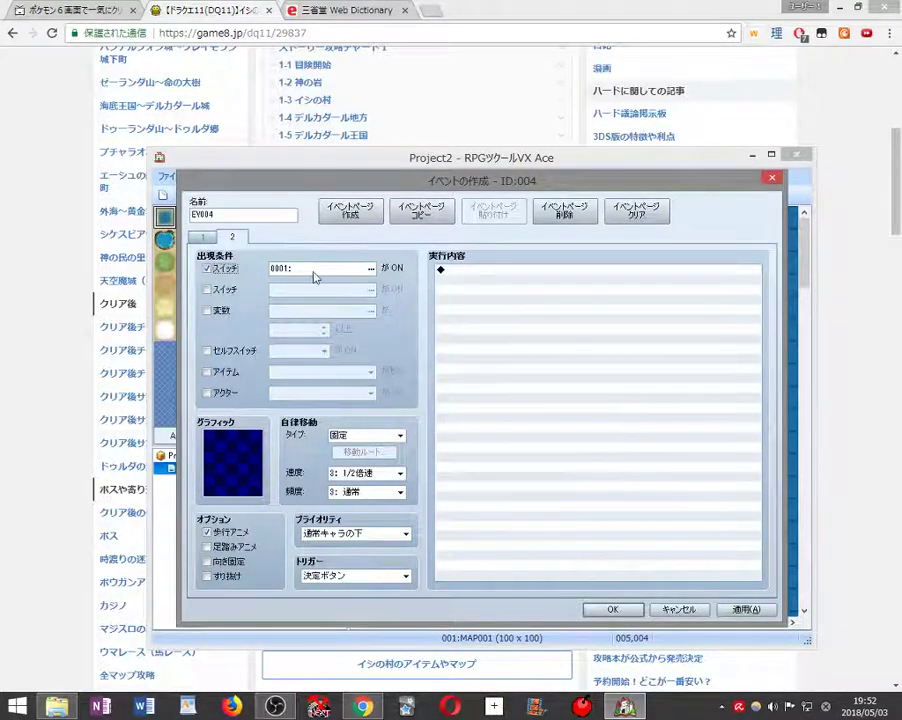
- Insert a スイッチの操作 command setting single switch 0001 to ON in the はい branch of event page 1
click(202, 237)
right_click(500, 331)
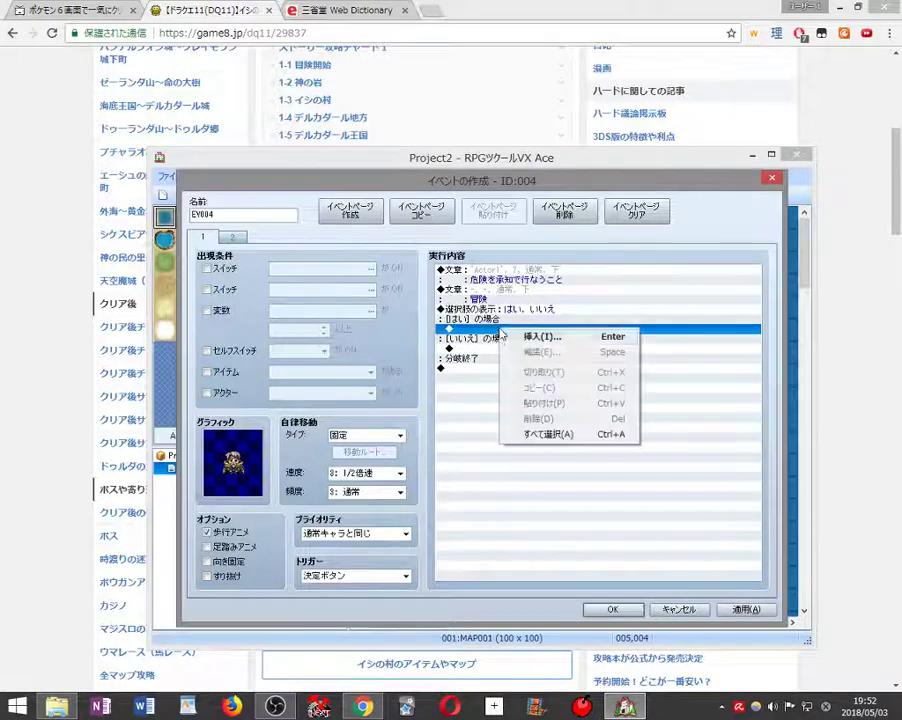
click(540, 336)
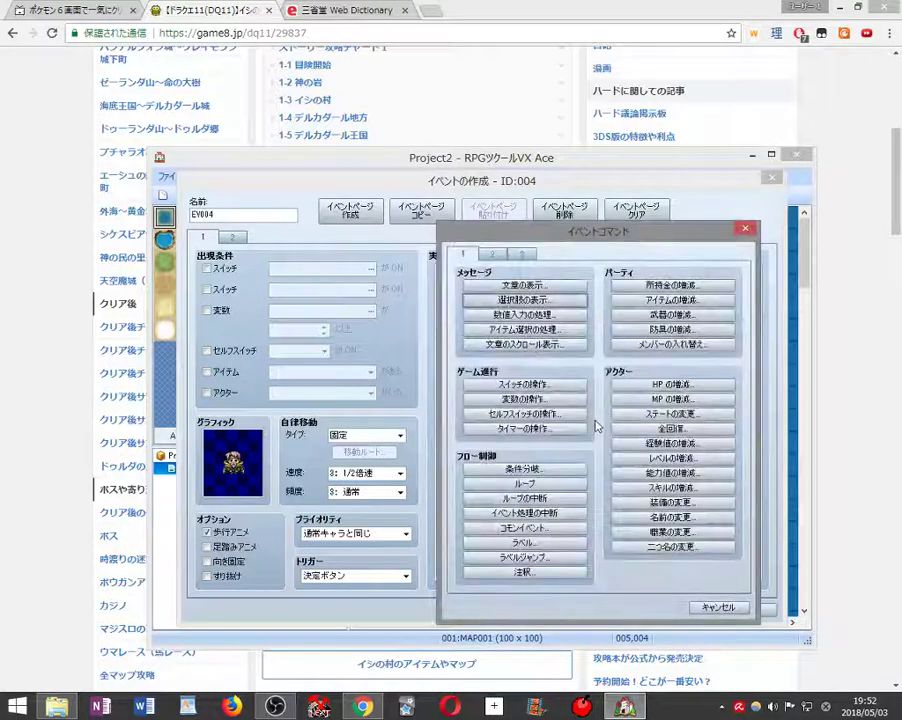
click(524, 384)
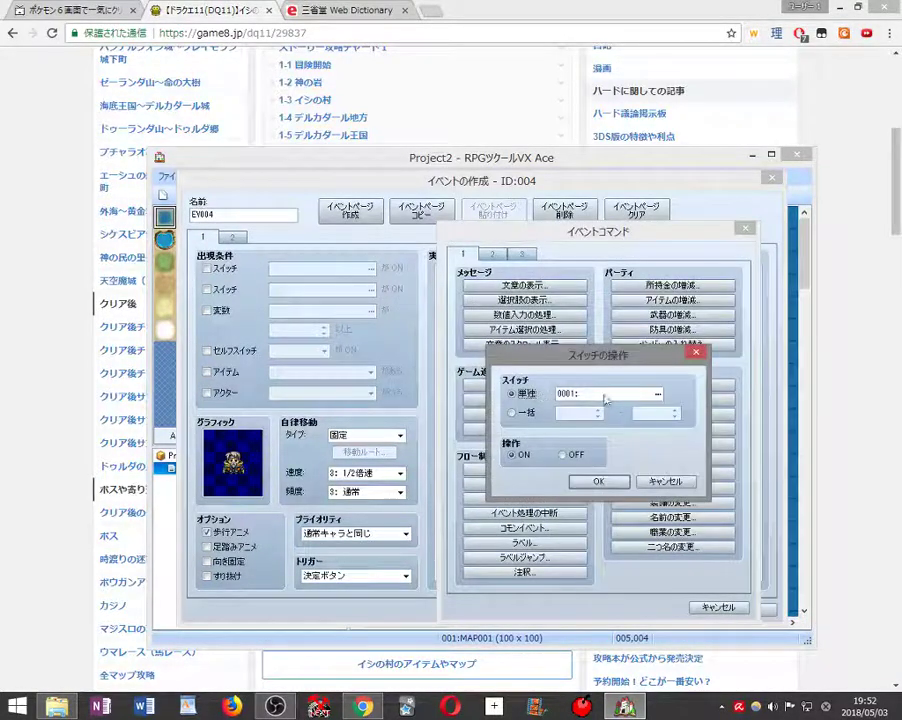
click(657, 394)
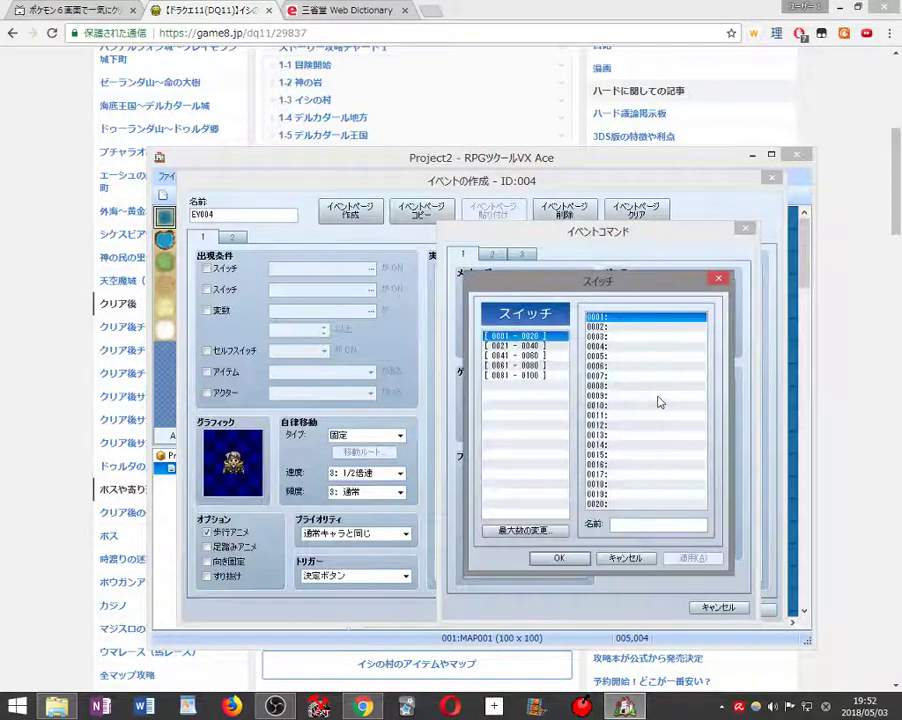
click(537, 667)
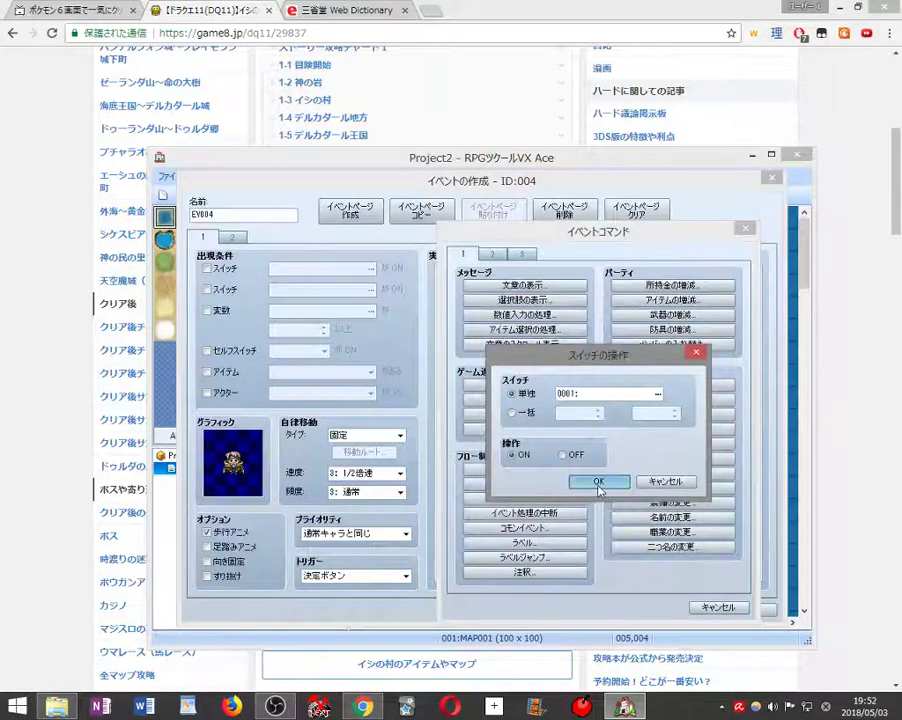
click(594, 483)
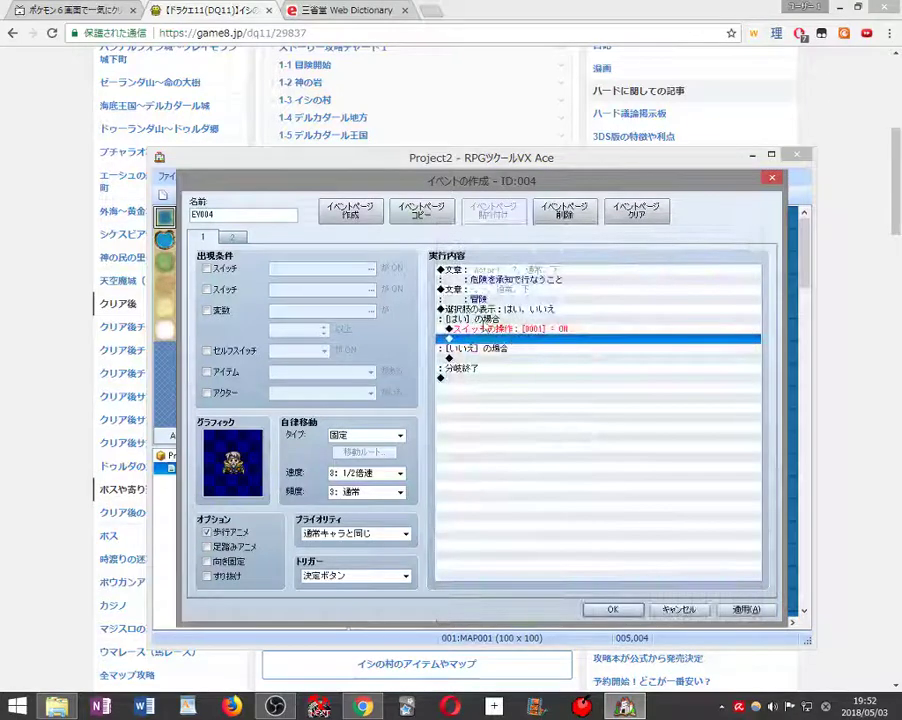
- Copy event page 1 and paste it as an additional event page
click(222, 237)
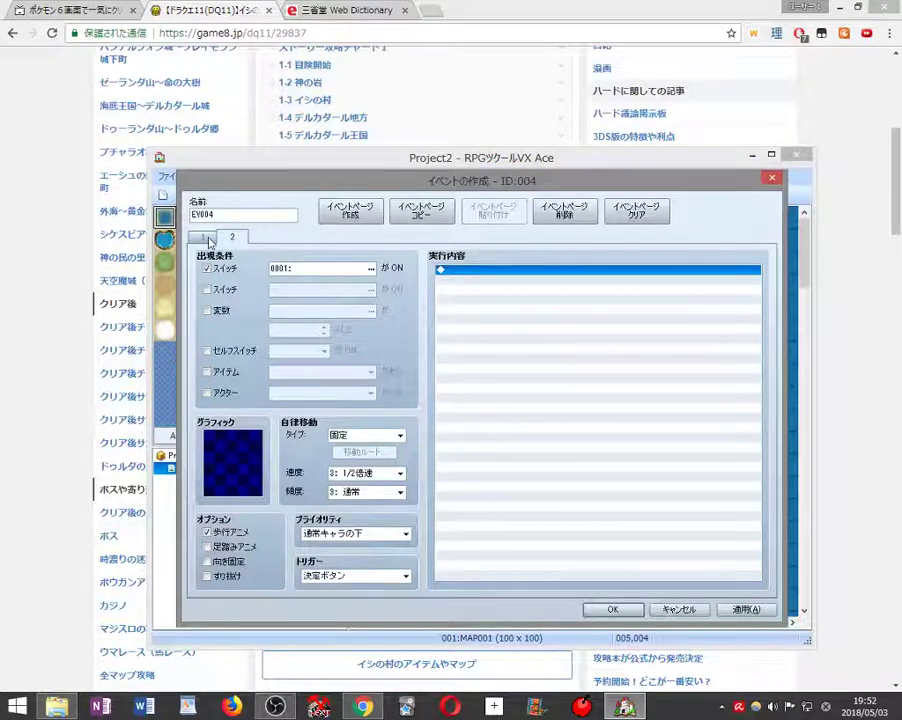
click(204, 238)
click(424, 212)
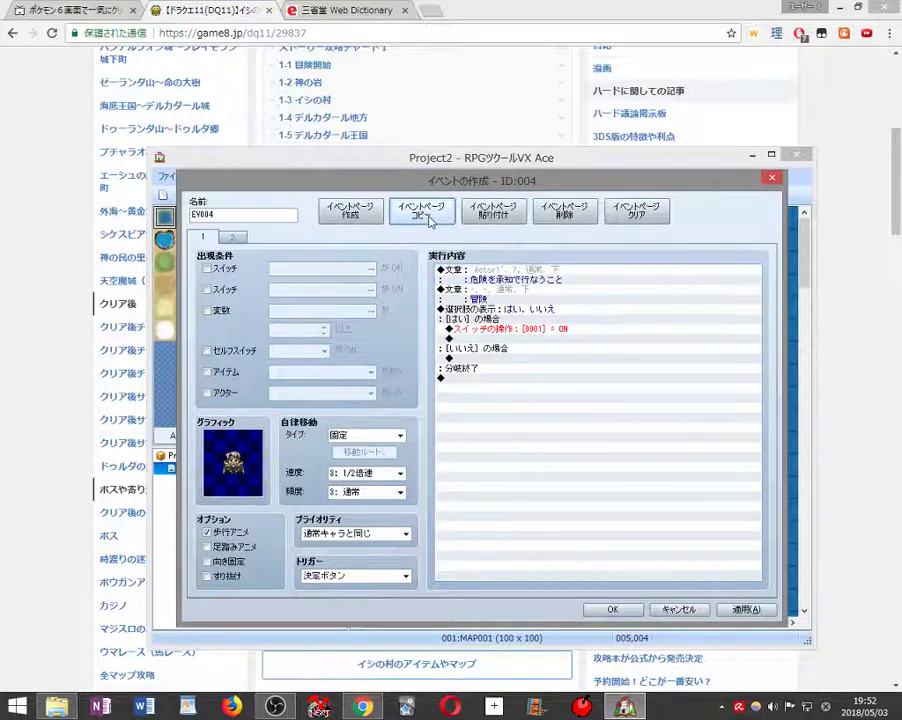
click(232, 237)
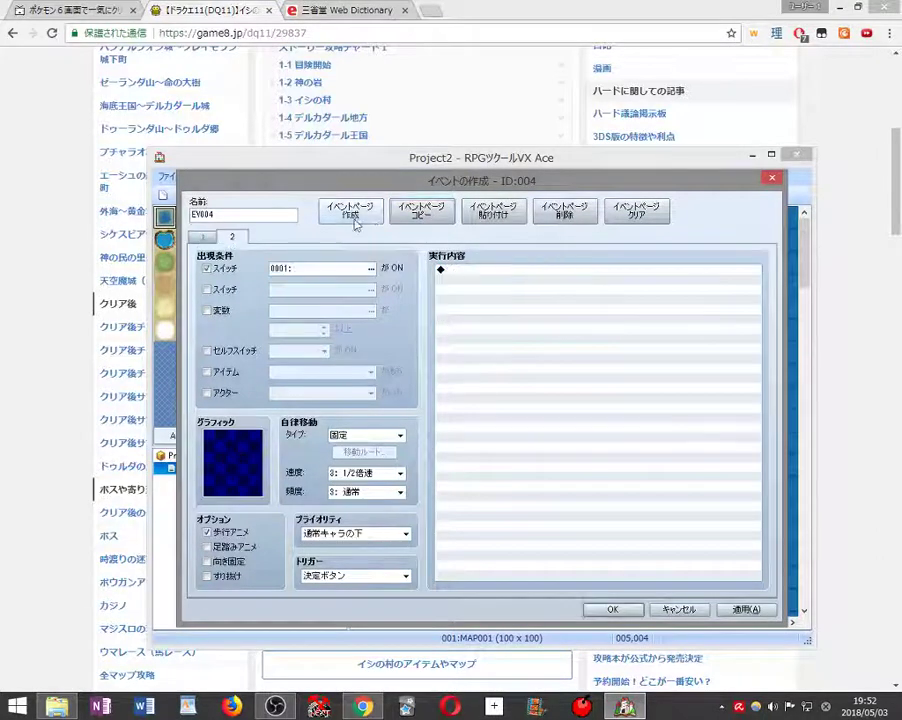
click(494, 214)
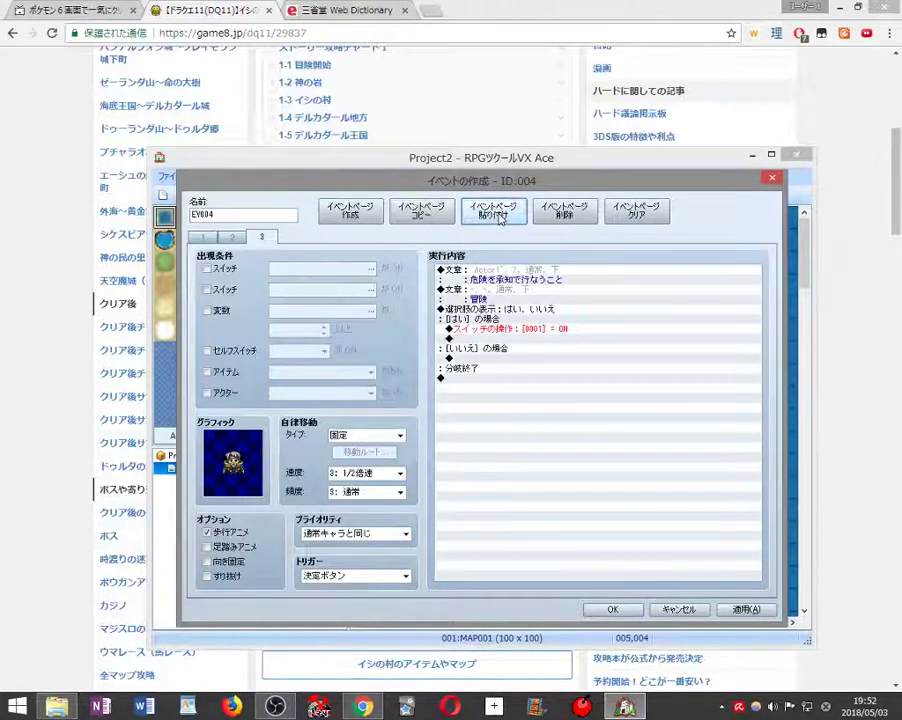
- Make the pasted page require switch 0001 ON and delete the blank second event page
click(233, 238)
click(261, 237)
click(238, 238)
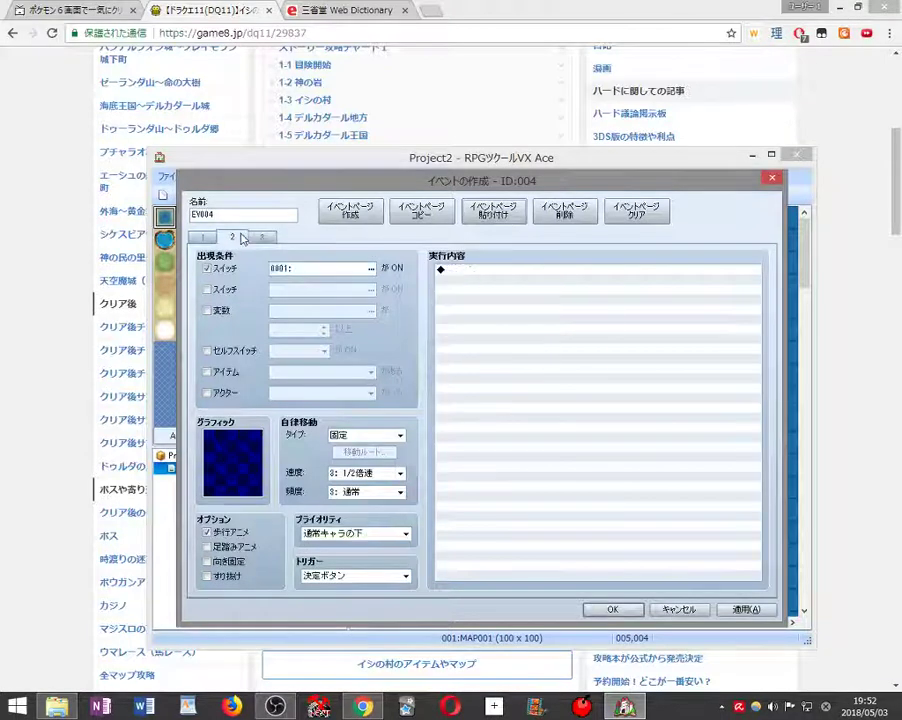
click(262, 237)
click(232, 237)
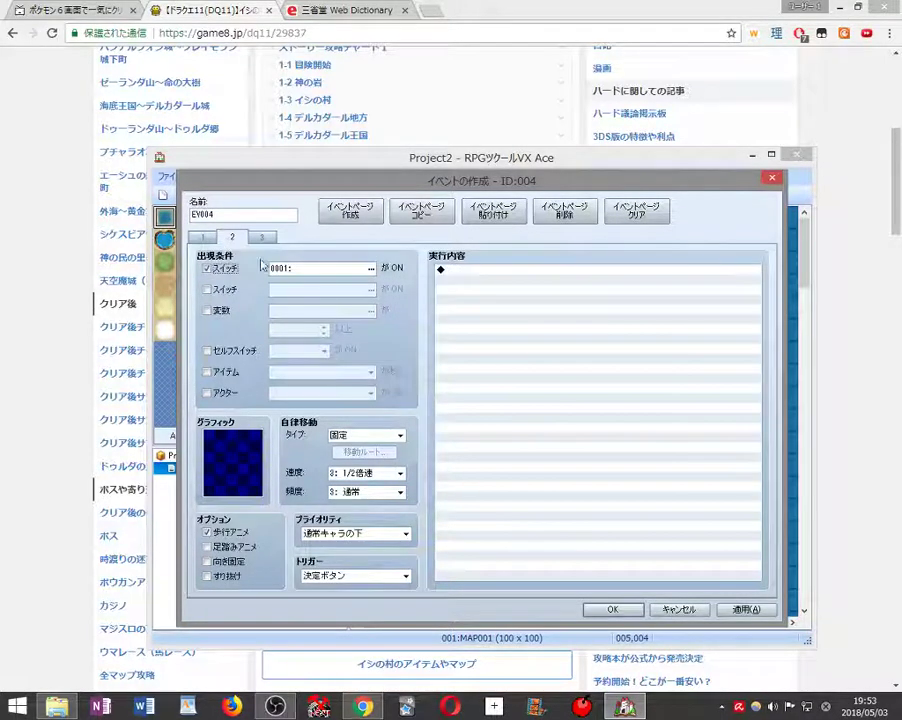
click(568, 216)
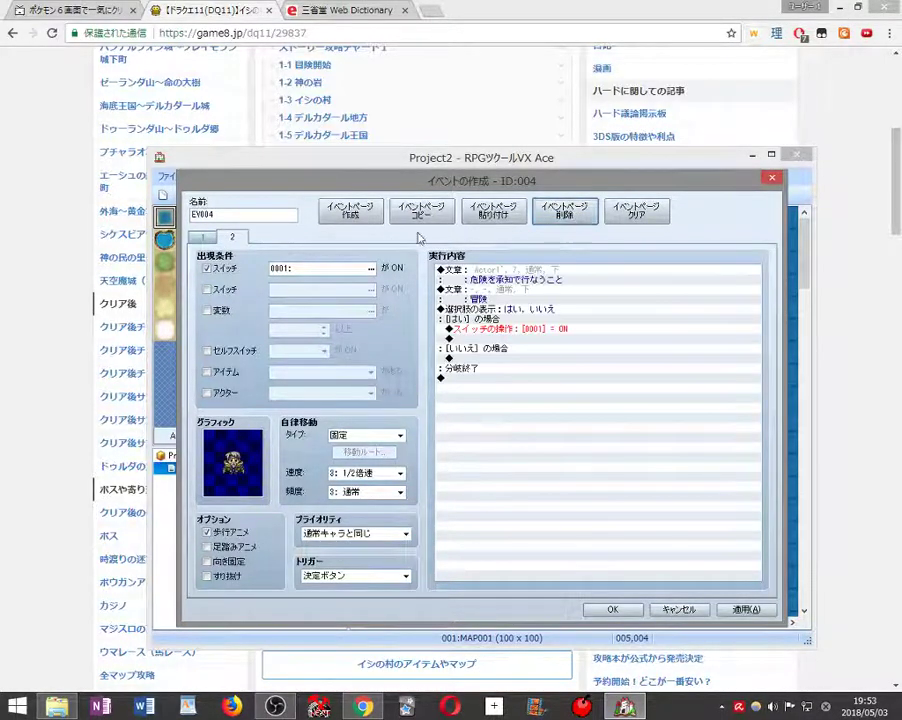
click(201, 239)
click(230, 238)
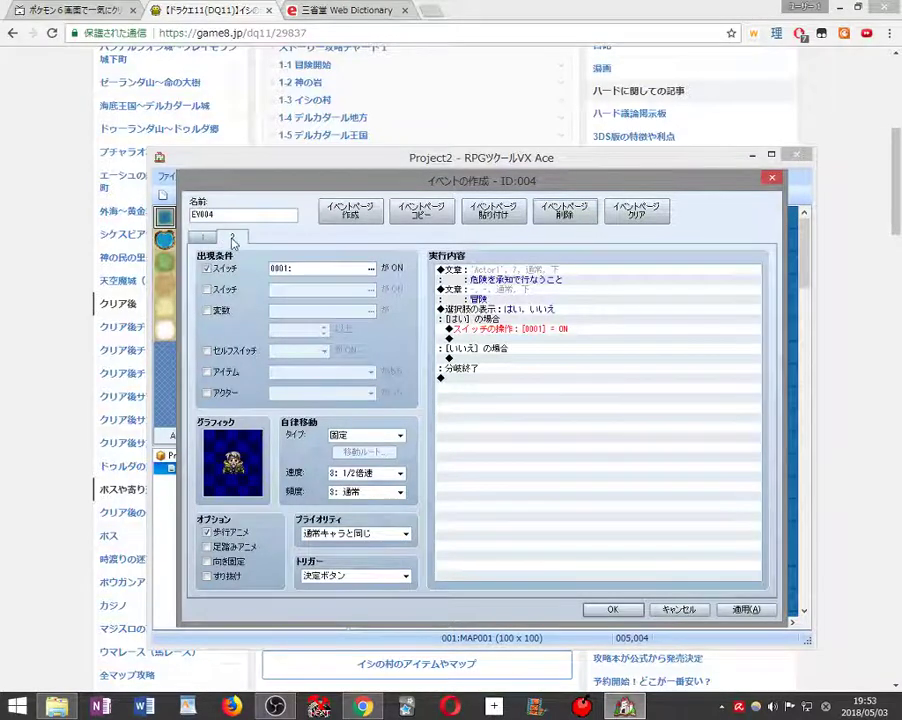
click(493, 280)
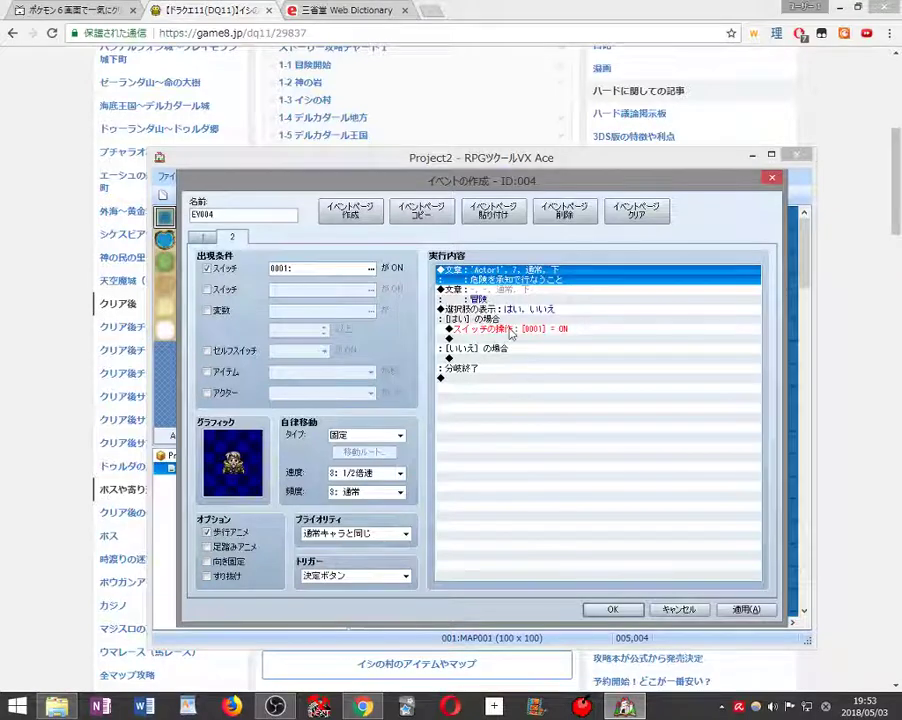
click(370, 268)
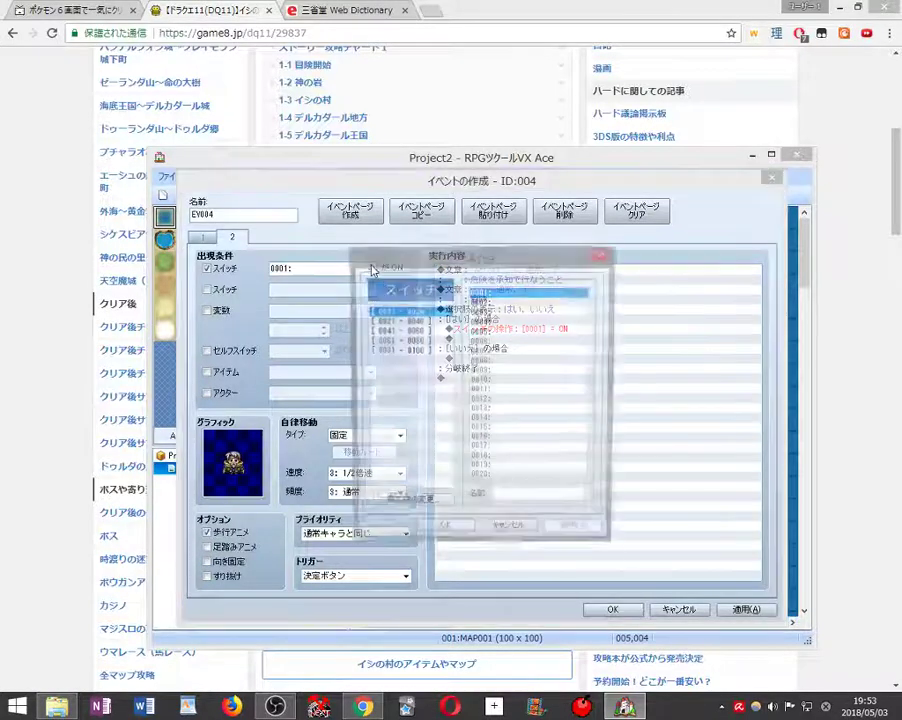
click(509, 304)
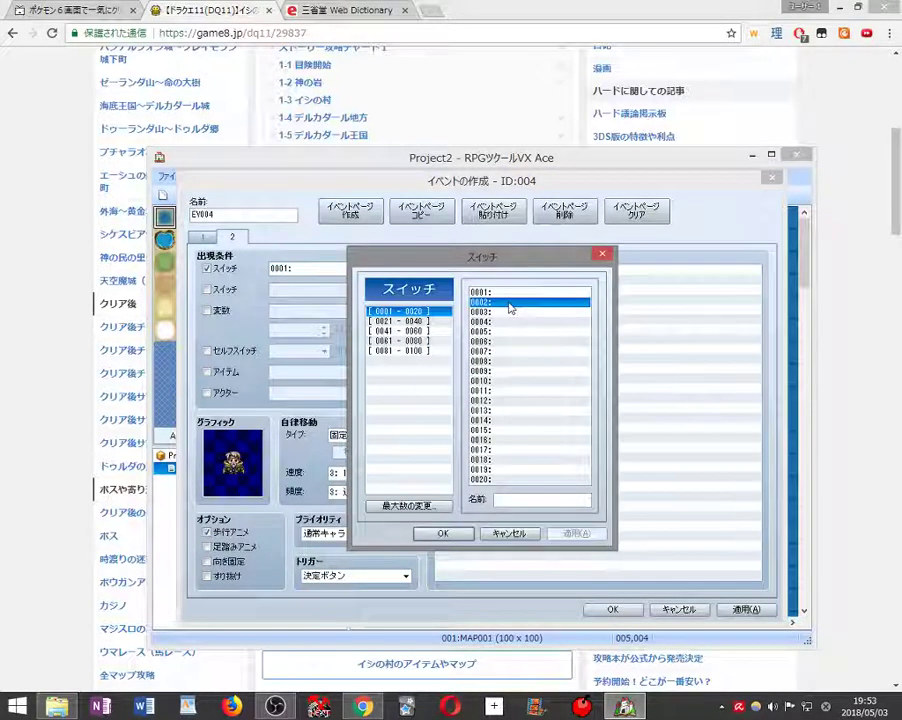
click(509, 533)
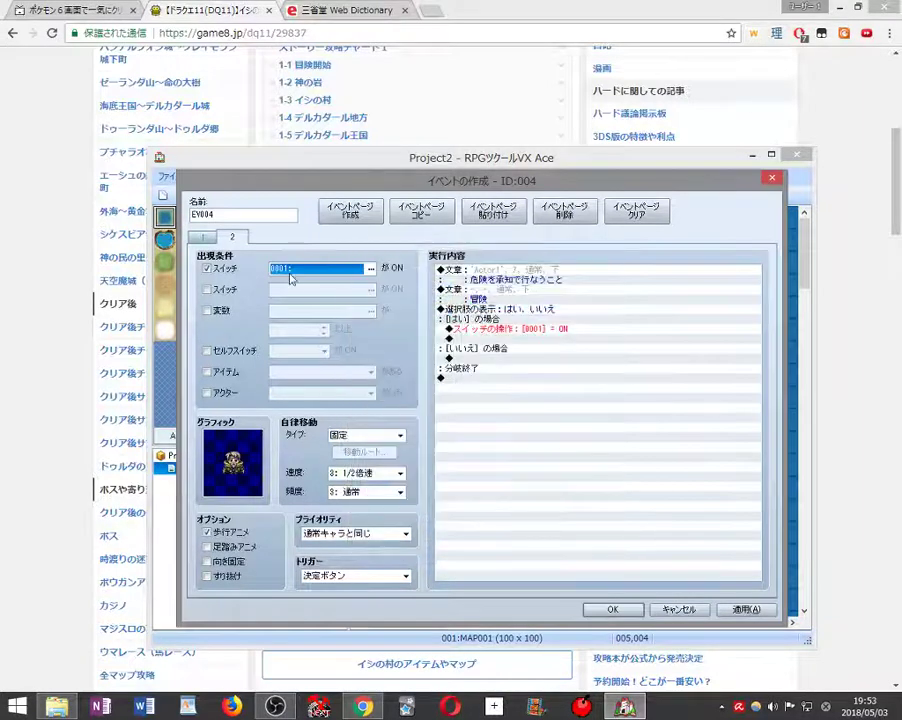
- Paste a copy of page 2 as a third event page and set its switch condition to 0002
click(513, 220)
click(369, 269)
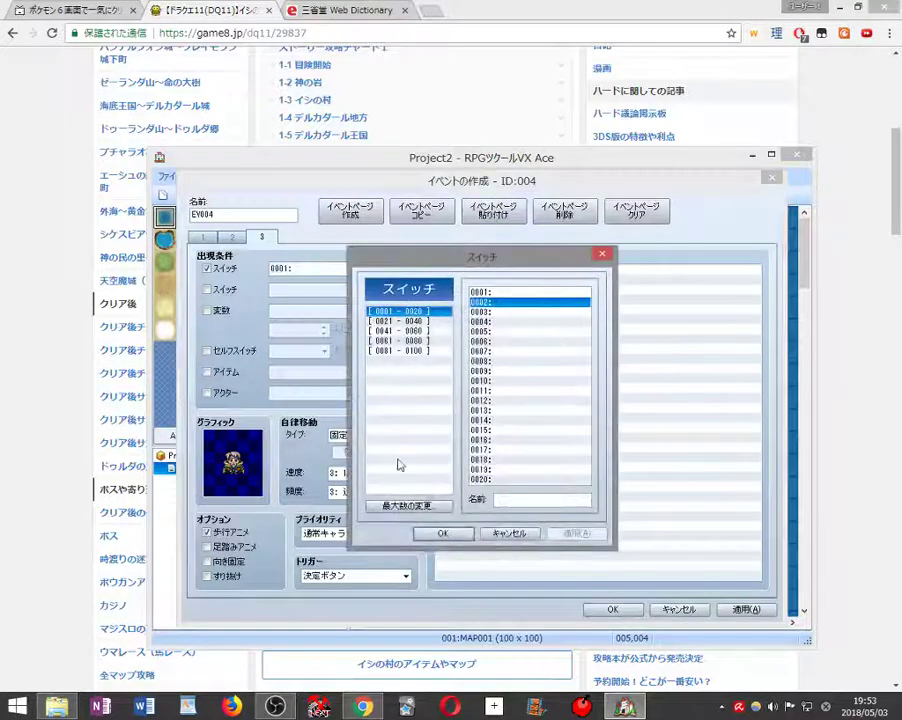
click(440, 533)
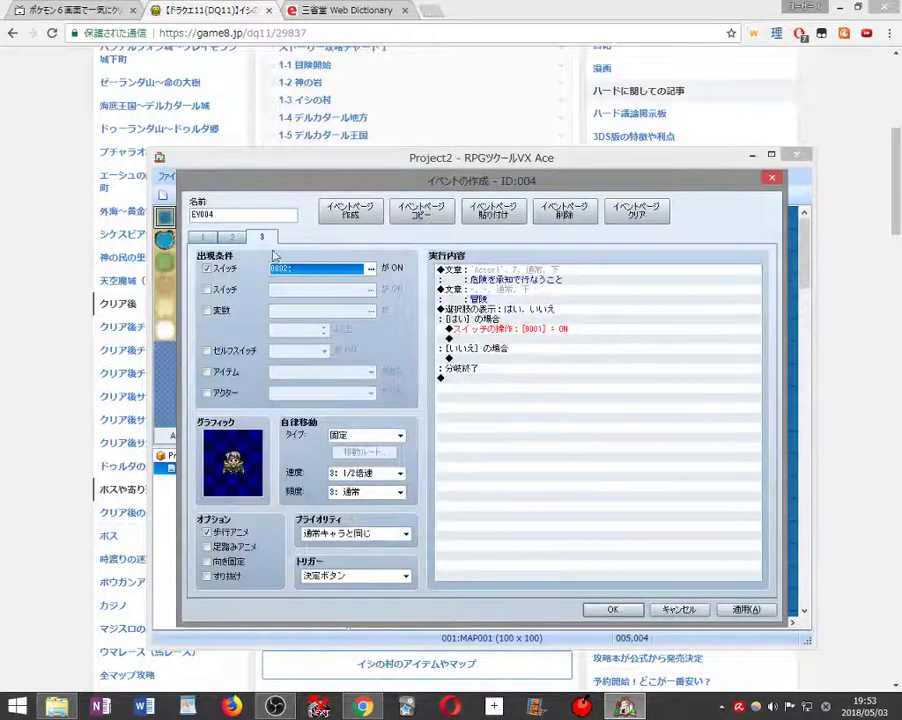
- Insert a スイッチの操作 command setting single switch 0002 to ON in the はい branch of event page 2
click(233, 238)
double_click(521, 338)
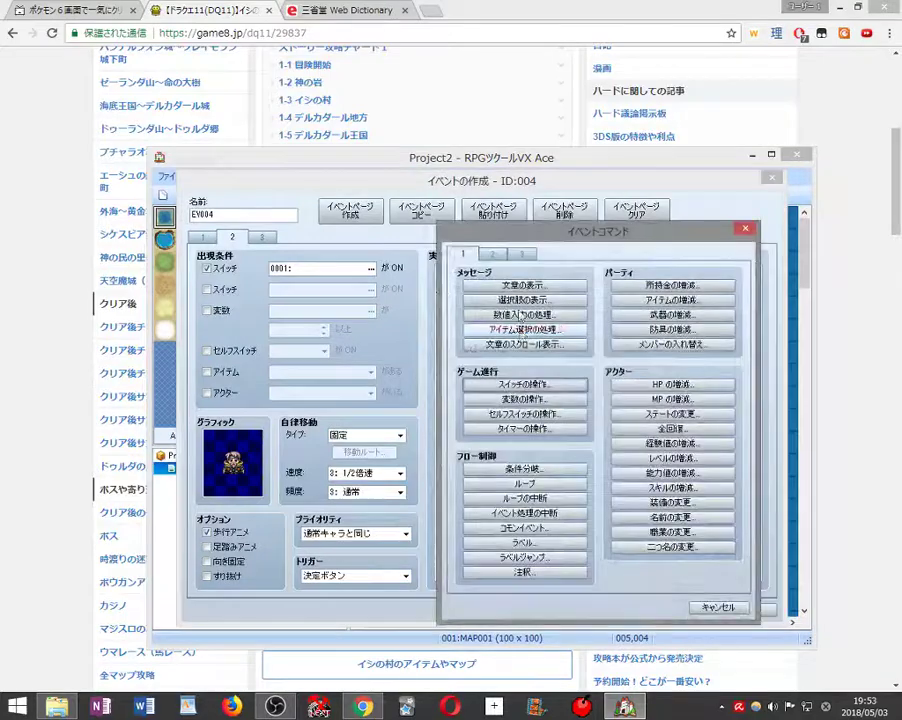
click(542, 382)
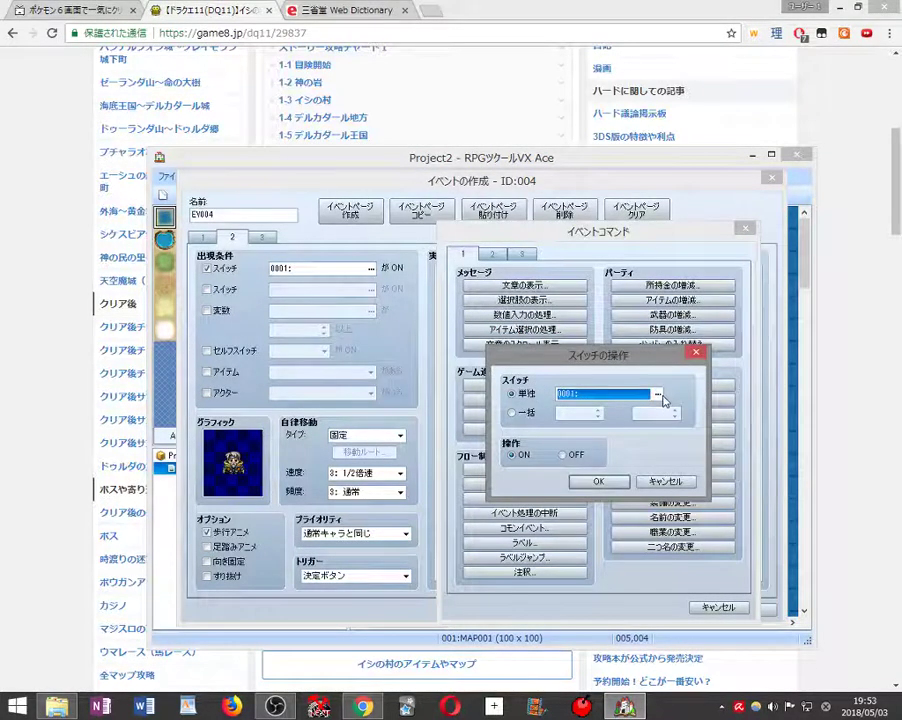
click(657, 394)
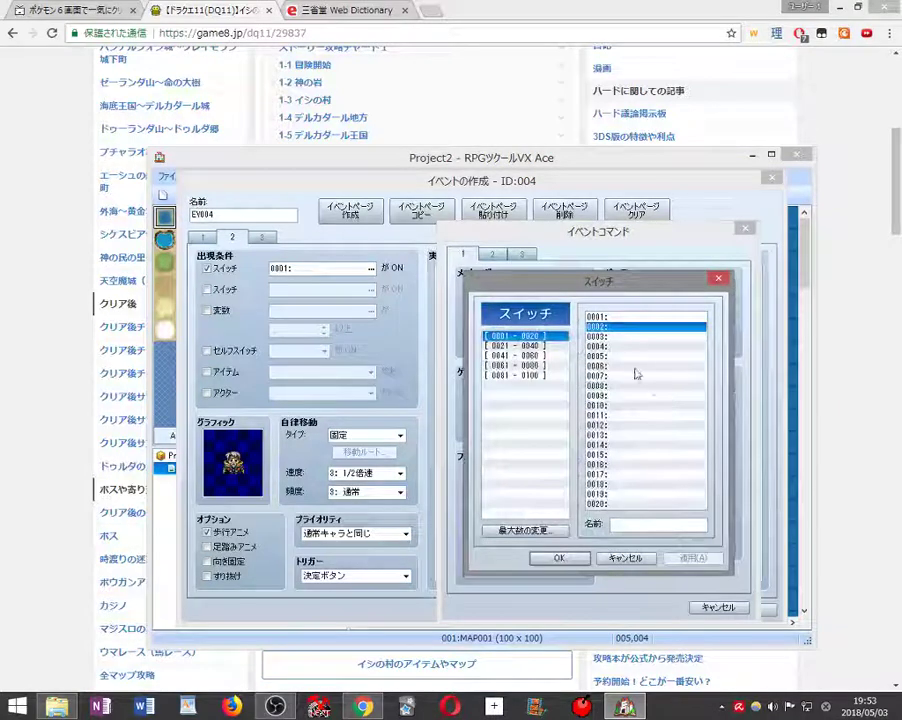
click(566, 561)
click(598, 481)
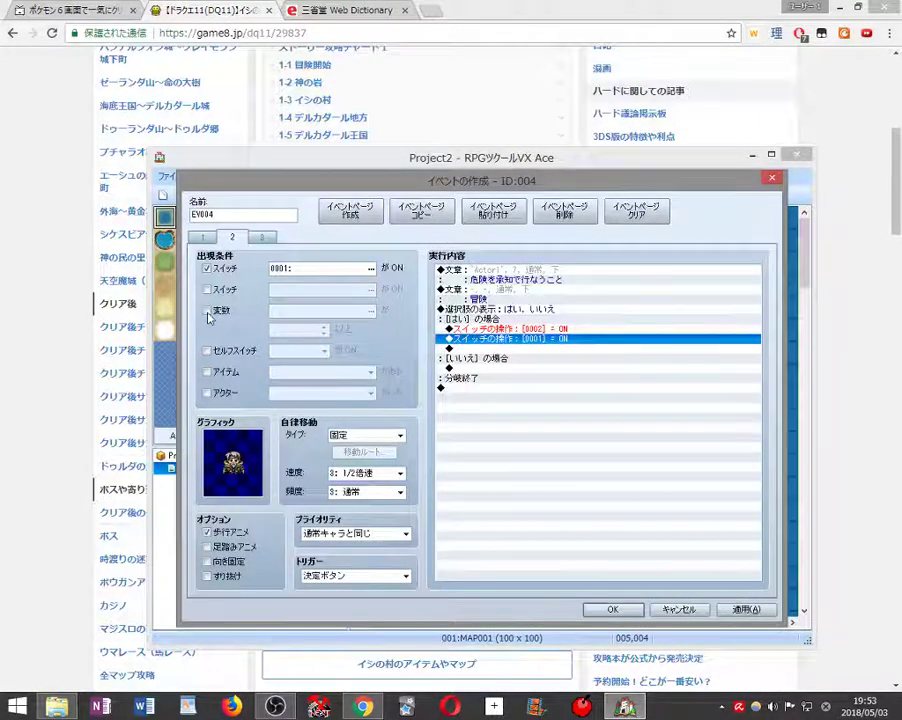
- Enable the 変数 condition with 0001:points on event page 2 and check the settings of the other event pages
click(207, 311)
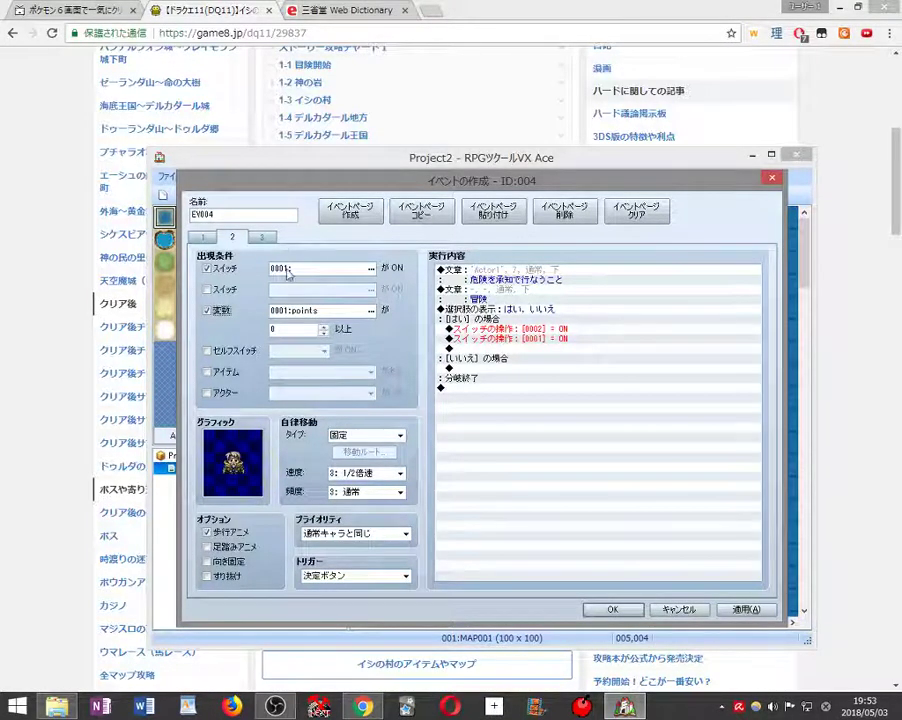
click(262, 238)
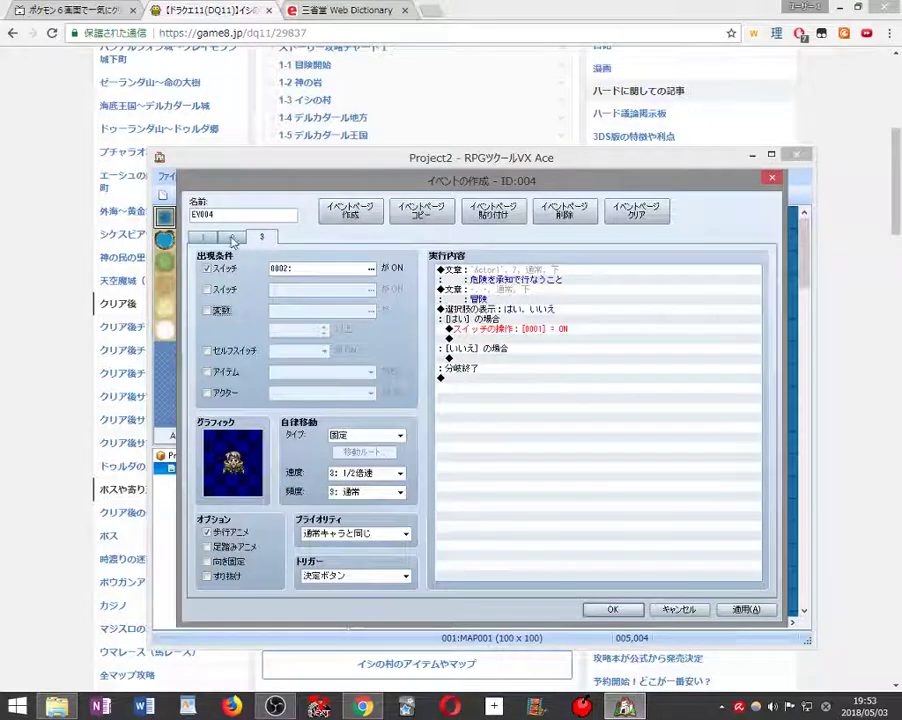
click(232, 240)
click(205, 238)
click(232, 238)
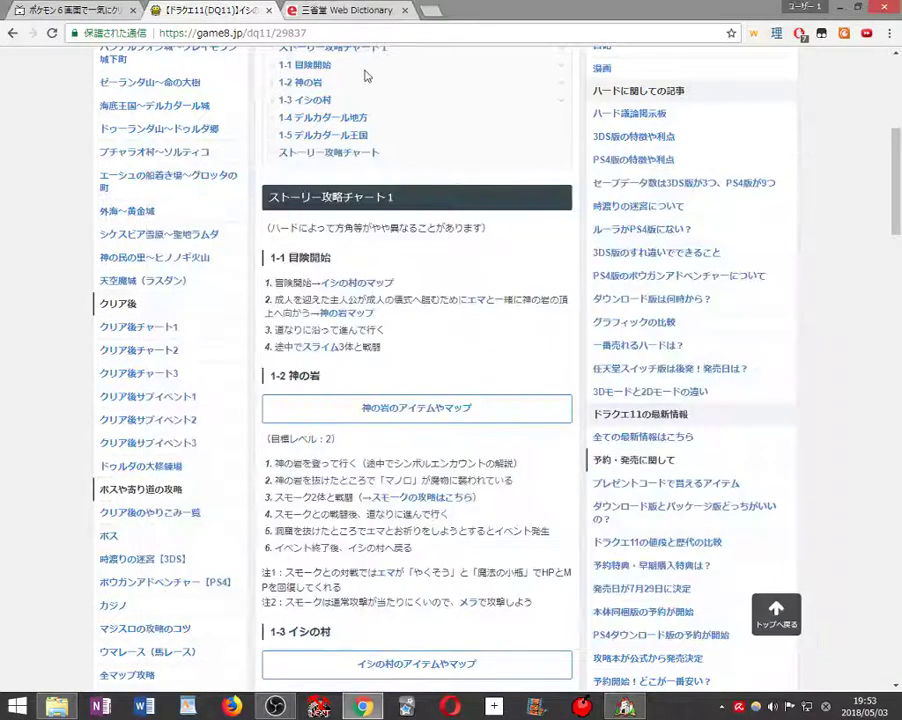
- Switch to the browser's ドラクエ11 walkthrough and copy the word 成人 from item 2 of 1-1 冒険開始
click(364, 74)
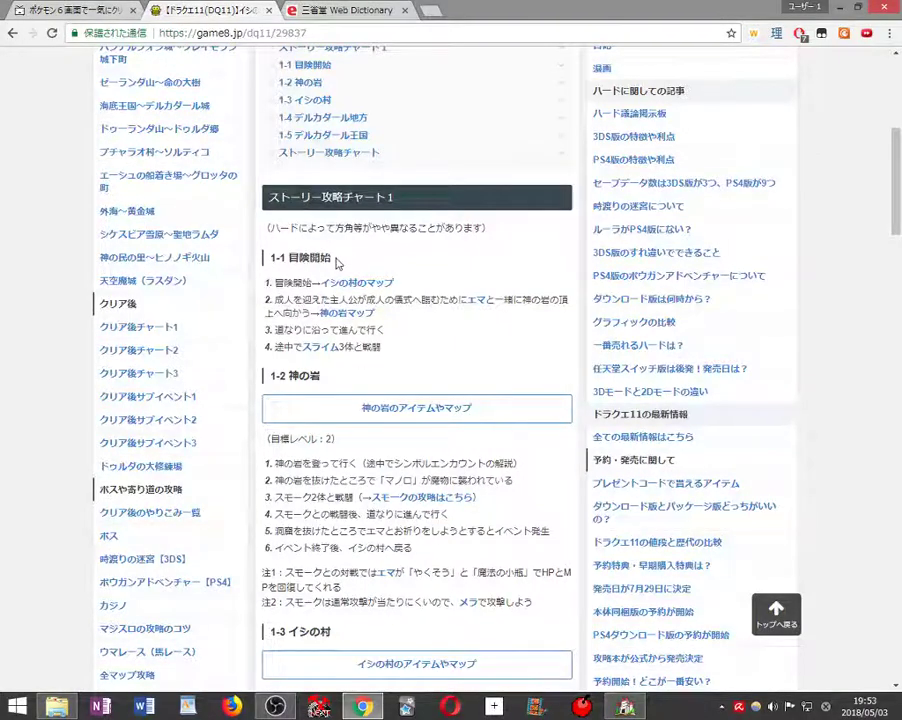
drag(310, 257, 334, 263)
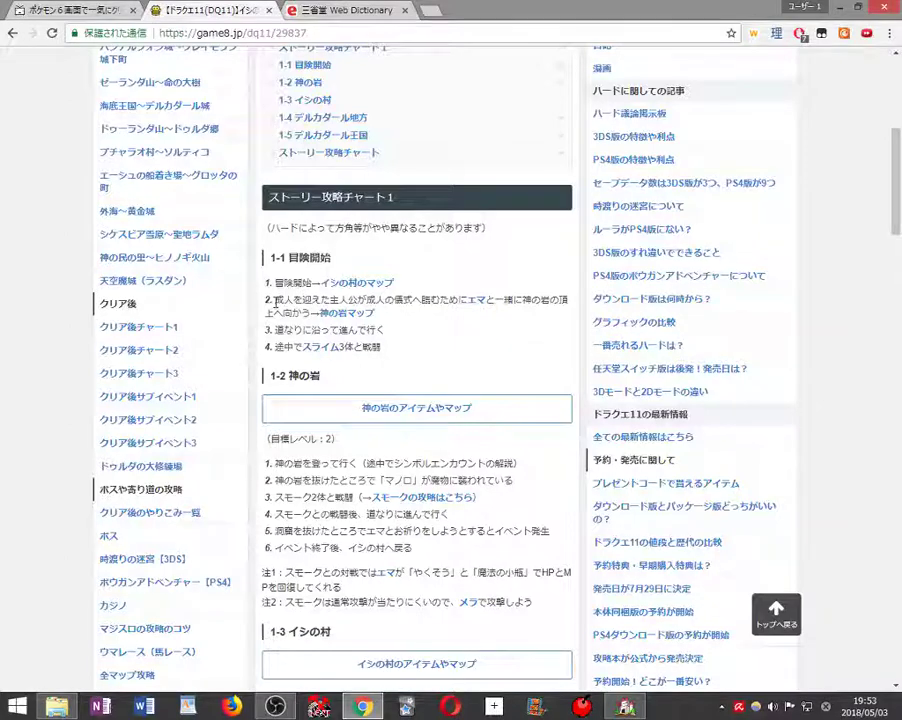
drag(275, 301, 296, 301)
right_click(292, 303)
click(333, 312)
- Look up the copied word 成人 in the Sanseido Web Dictionary in place of 冒険
click(345, 10)
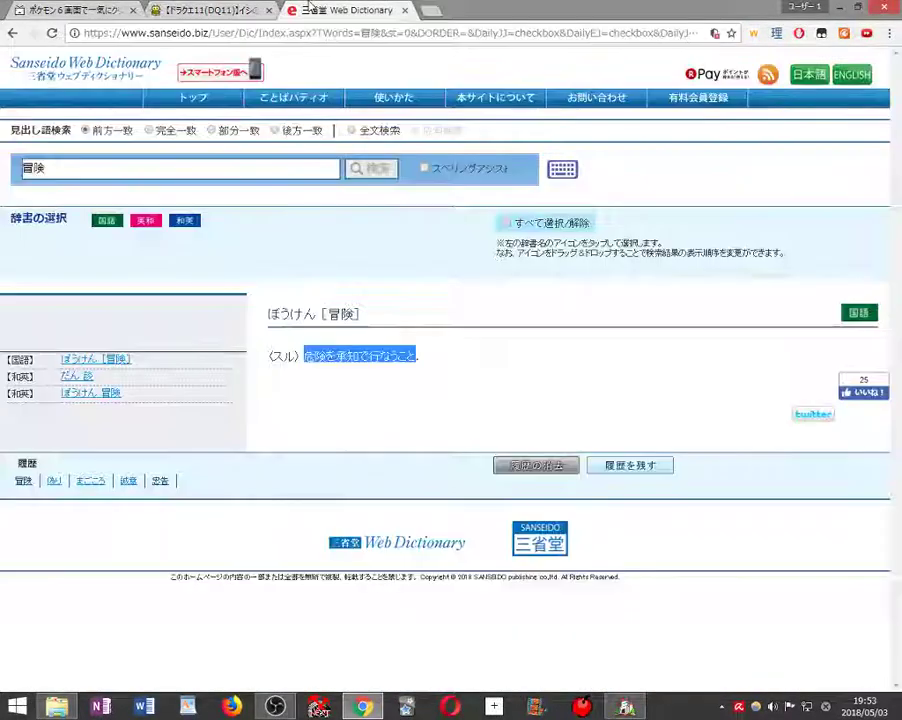
click(223, 169)
double_click(96, 165)
right_click(96, 165)
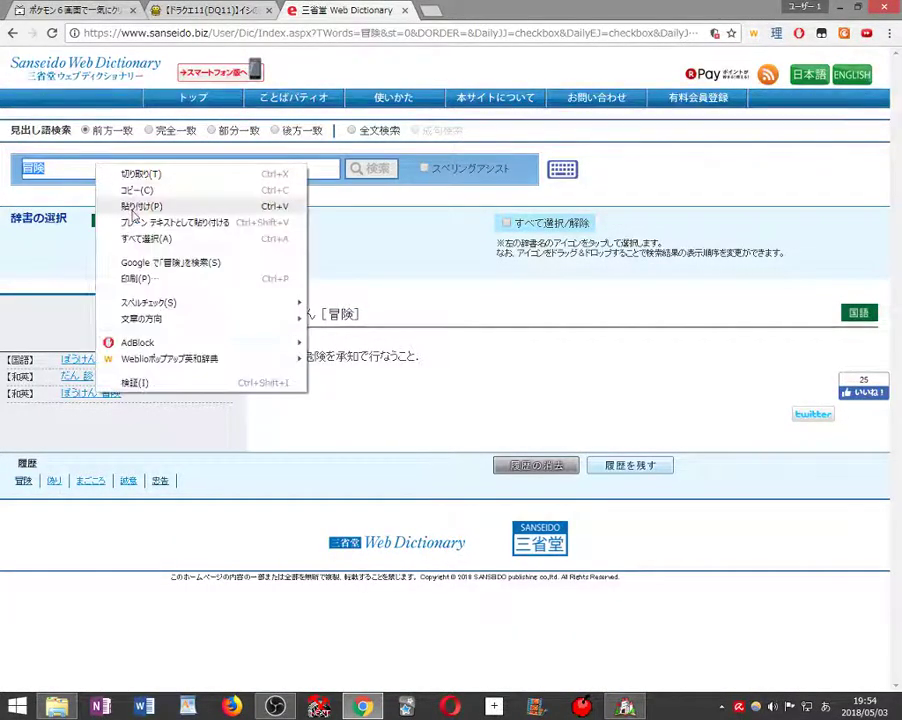
click(140, 150)
key(Return)
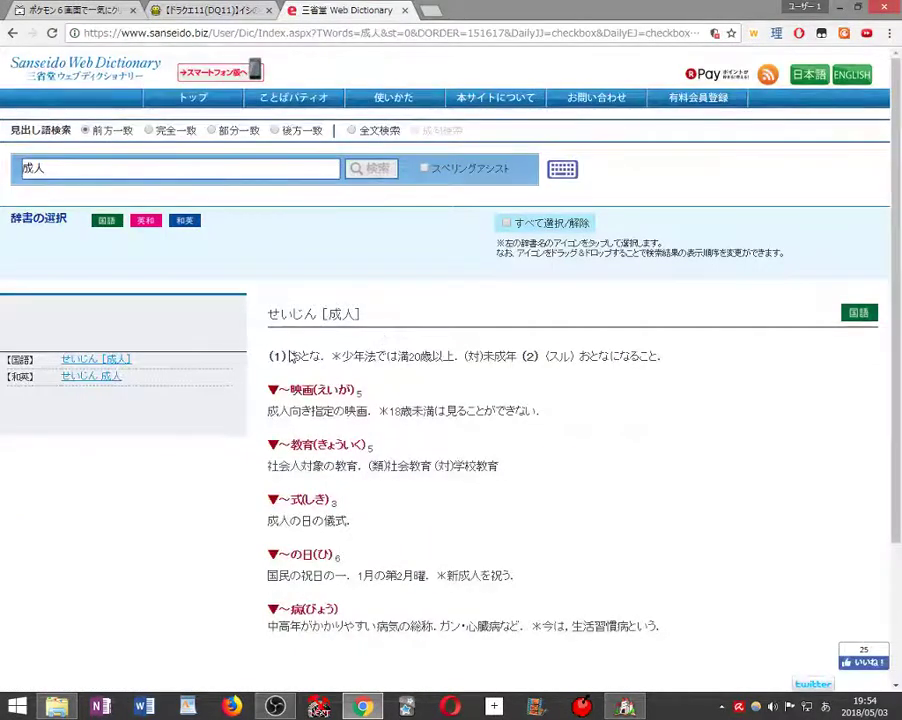
- Copy the full definition of 成人, from おとな through おとなになること, without its leading (1)
drag(286, 356, 652, 358)
right_click(662, 356)
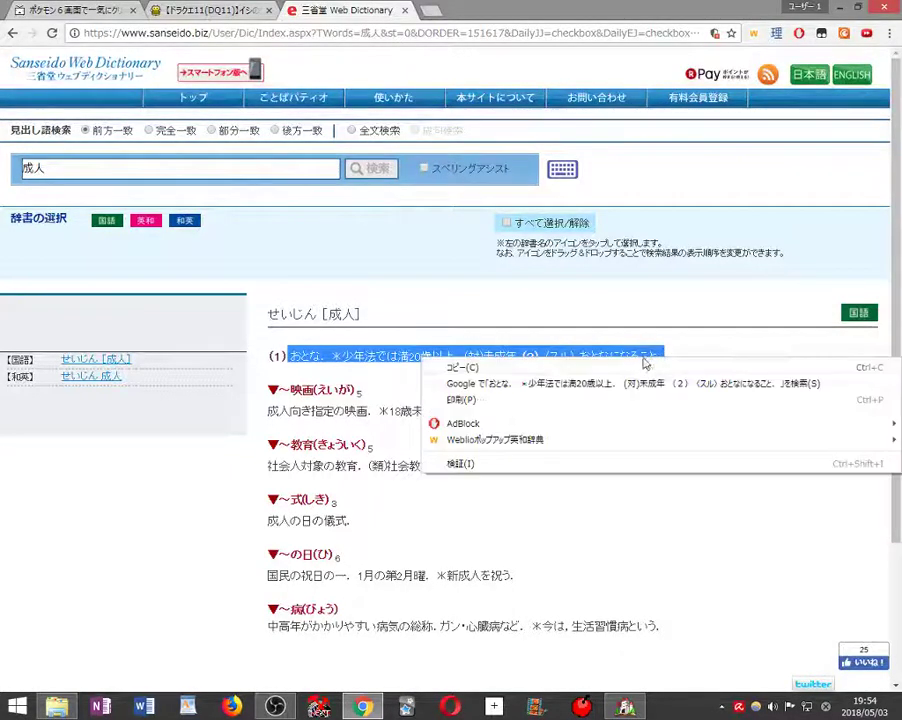
click(590, 366)
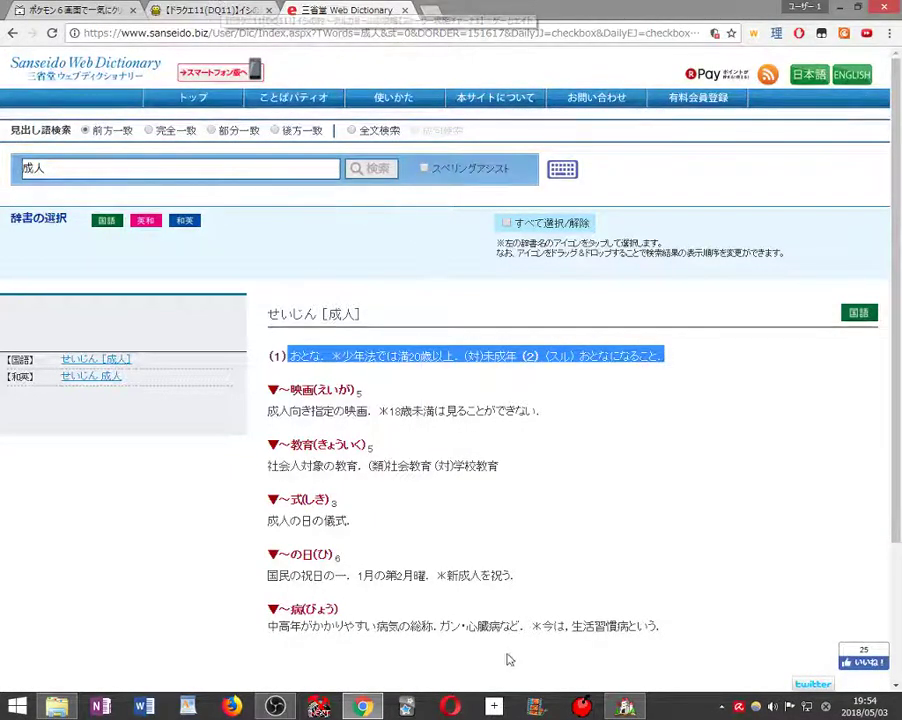
- Switch to RPGツクールVX Ace, replace page 2's first message with the copied 成人 definition, and break the line before 〈スル〉
click(630, 706)
click(506, 279)
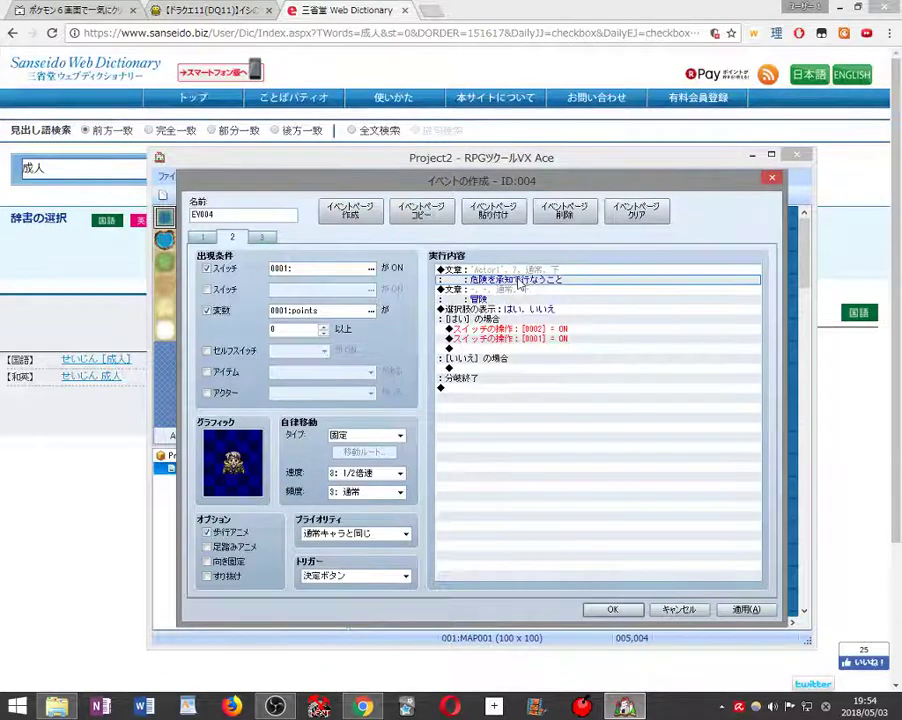
right_click(508, 281)
click(530, 302)
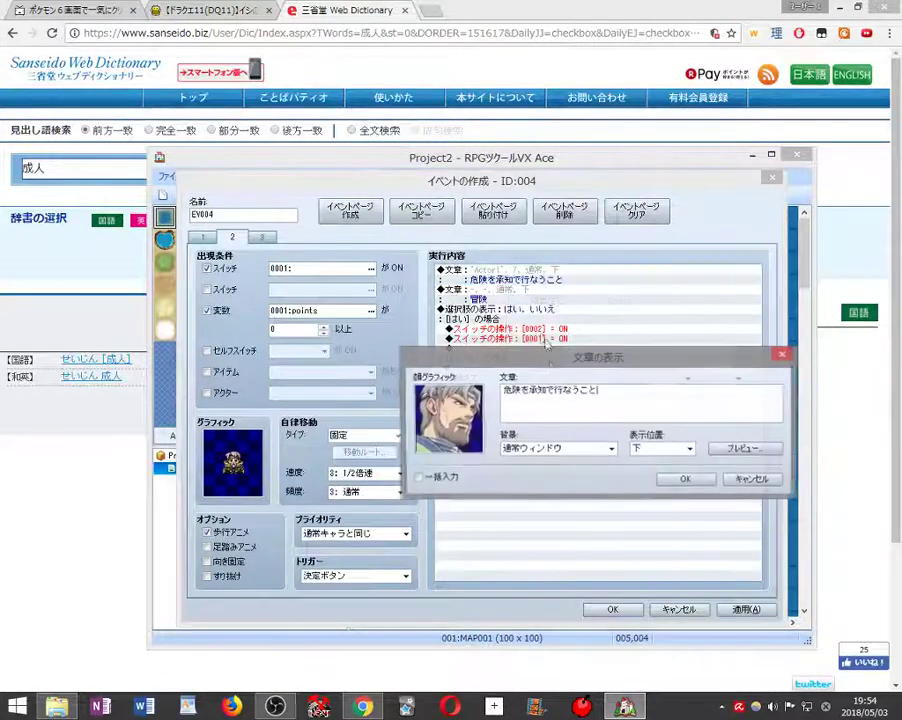
drag(504, 391, 598, 391)
right_click(588, 410)
click(620, 472)
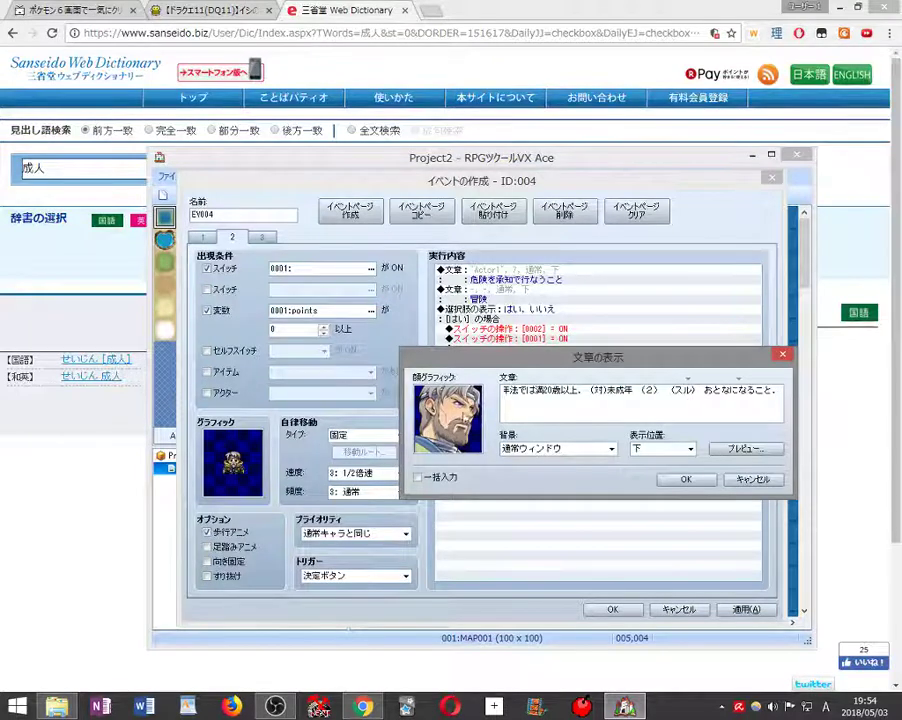
click(665, 392)
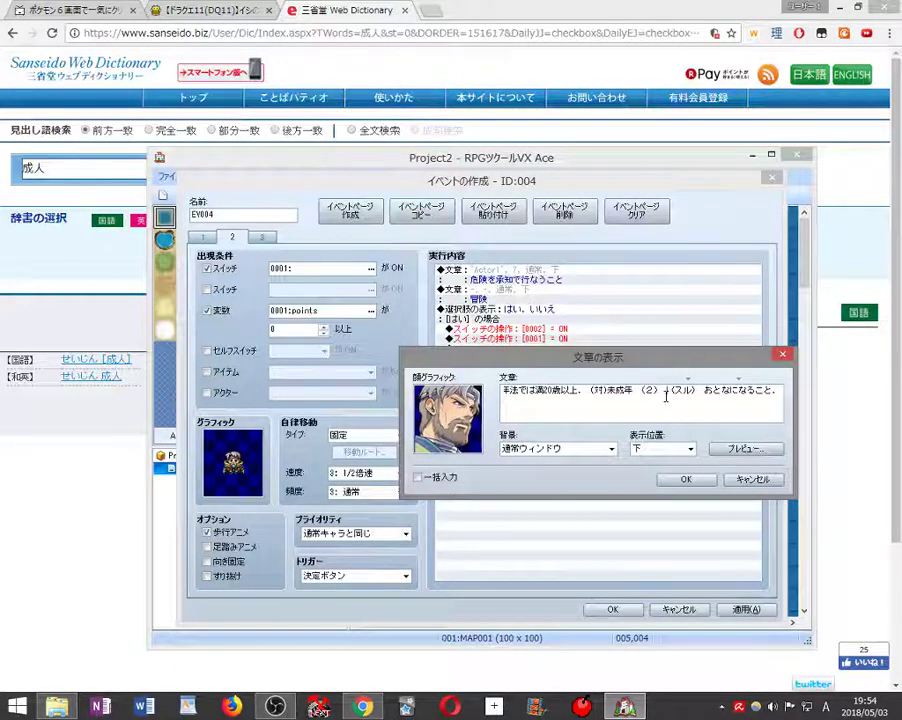
key(Return)
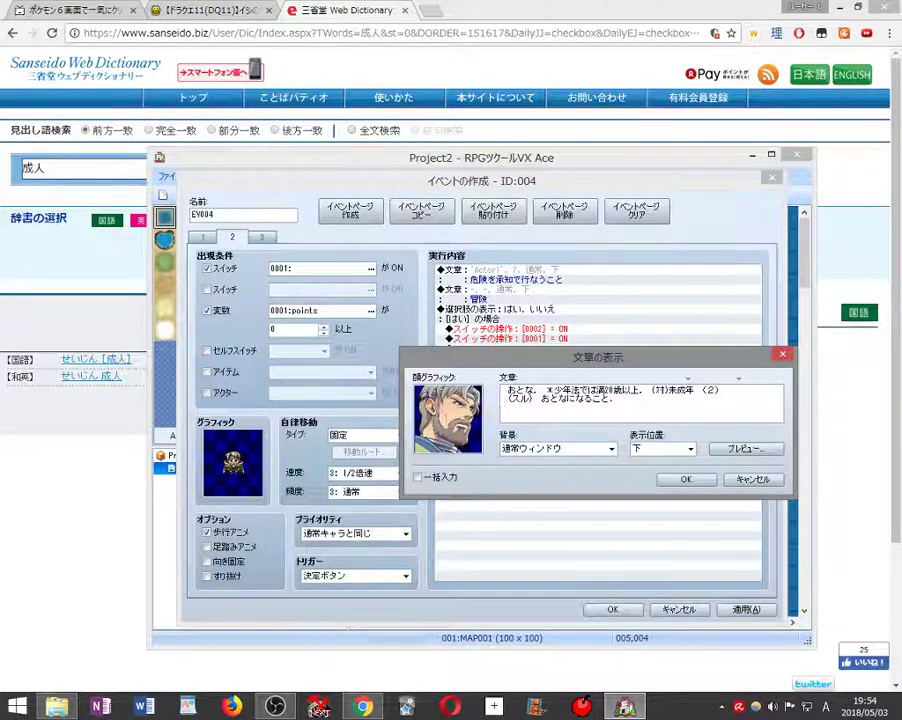
- Preview the message, then delete （2） from the end of its first line and insert a blank line beneath
click(763, 450)
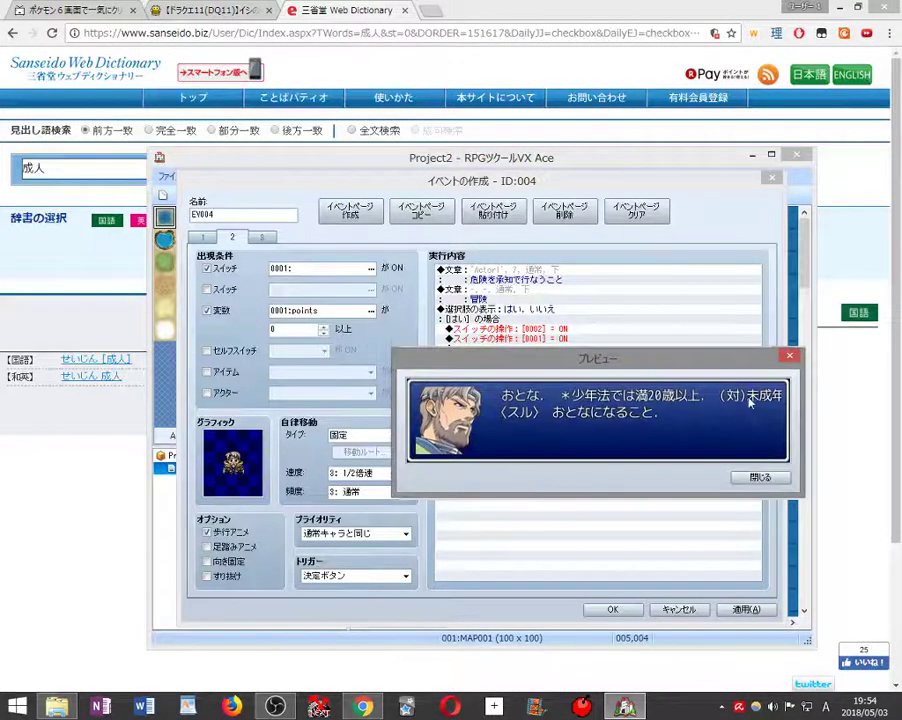
click(760, 477)
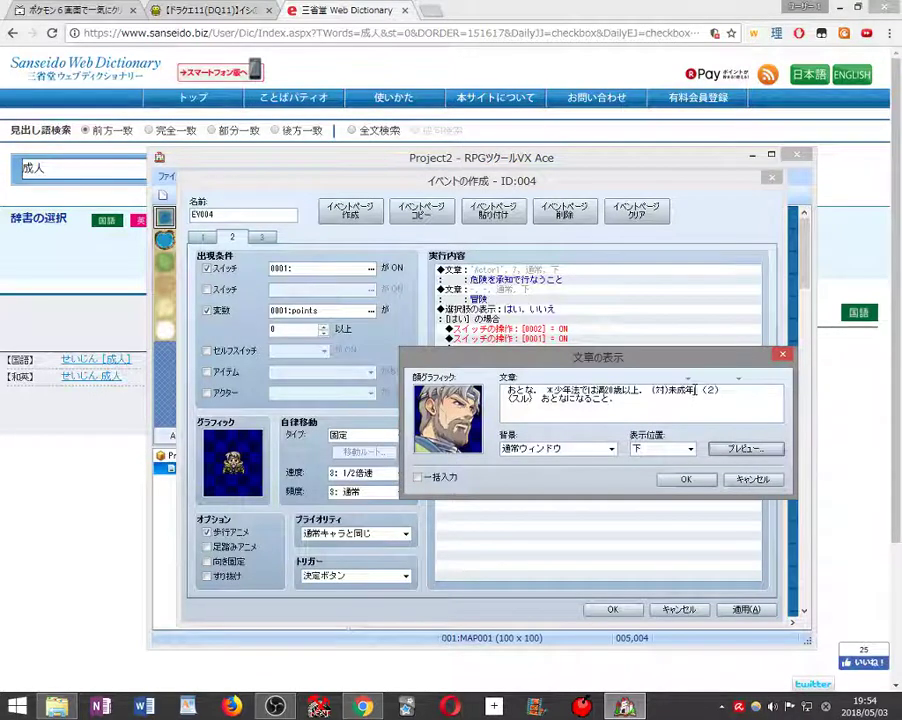
drag(718, 390, 695, 390)
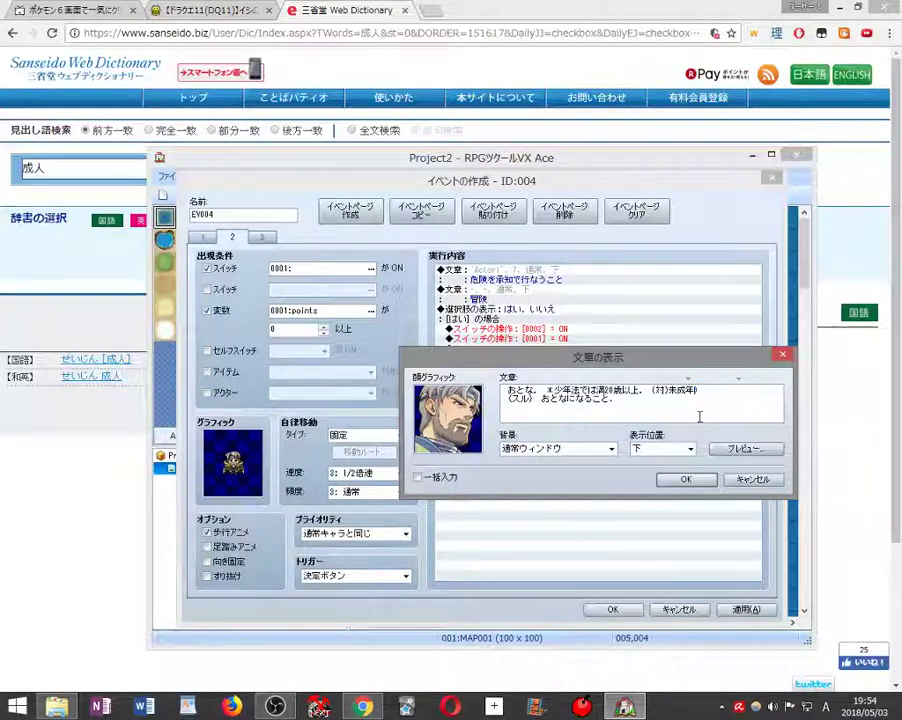
key(Return)
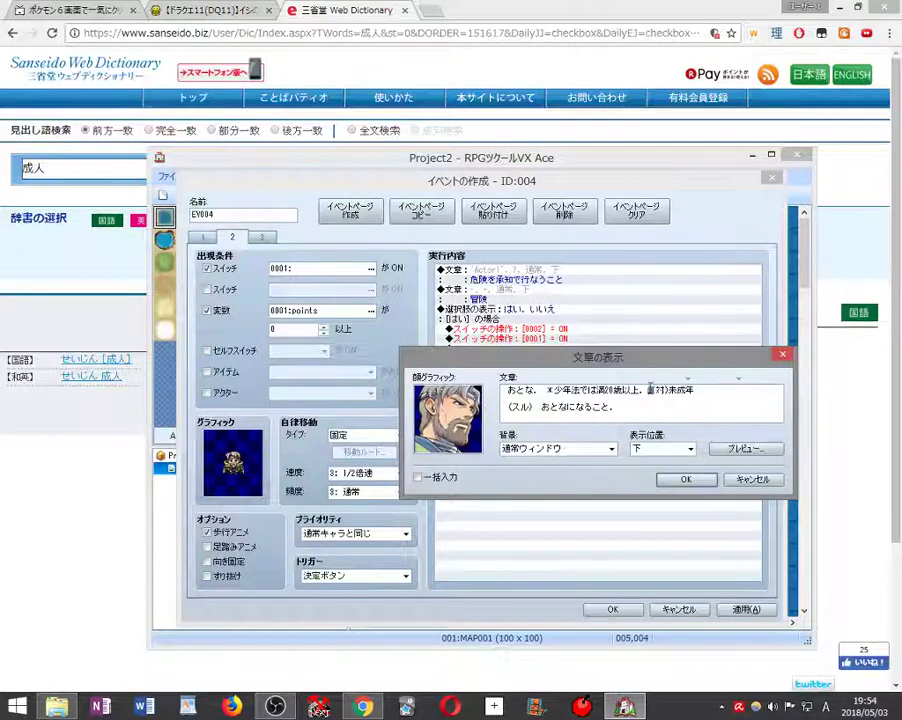
- Remove the full stop after 満20歳以上, preview the message again, and apply the edited text
drag(646, 389, 653, 389)
key(Delete)
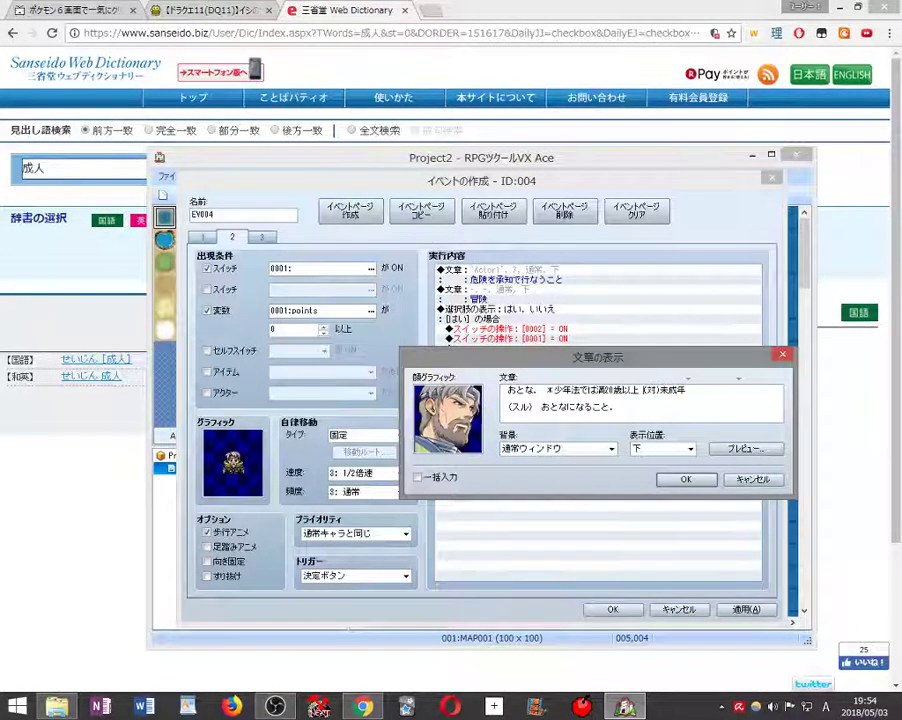
click(745, 448)
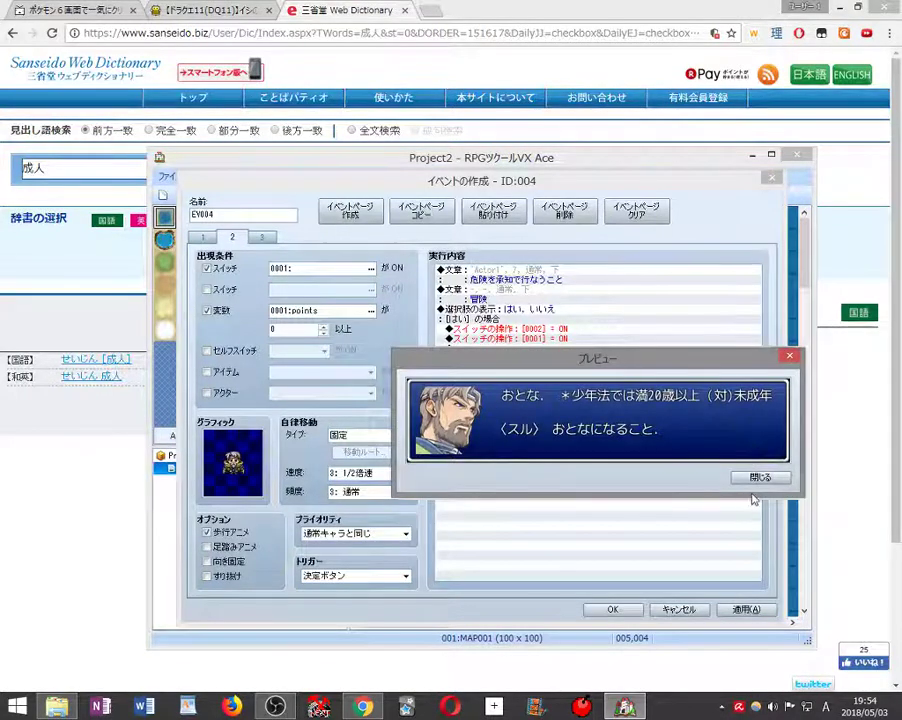
click(756, 477)
click(682, 480)
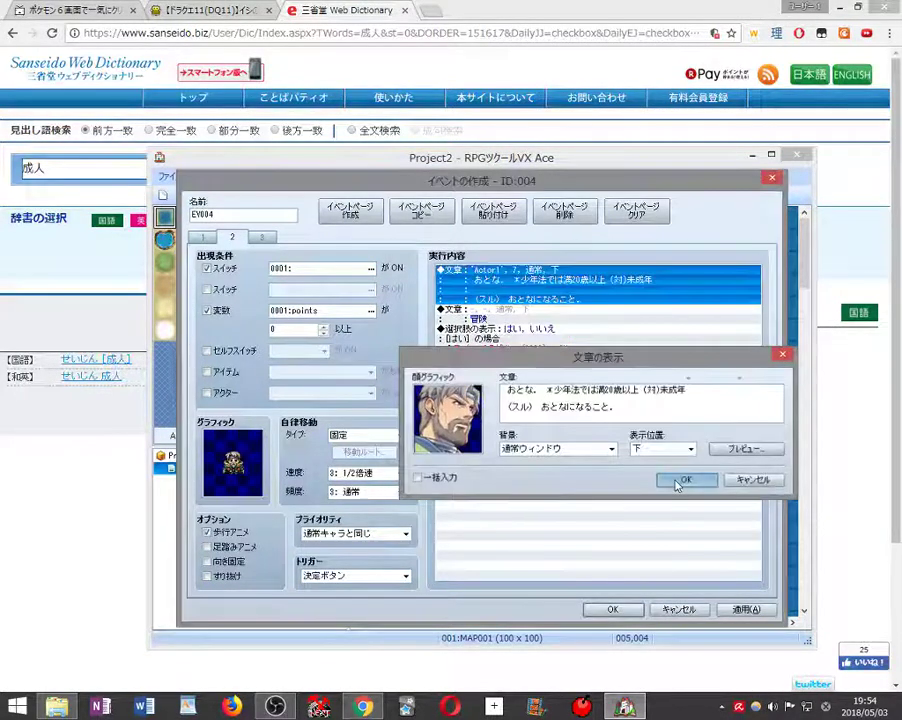
- Copy the word 成人 from the dictionary's search field in the browser and return to RPGツクールVX Ace
click(495, 313)
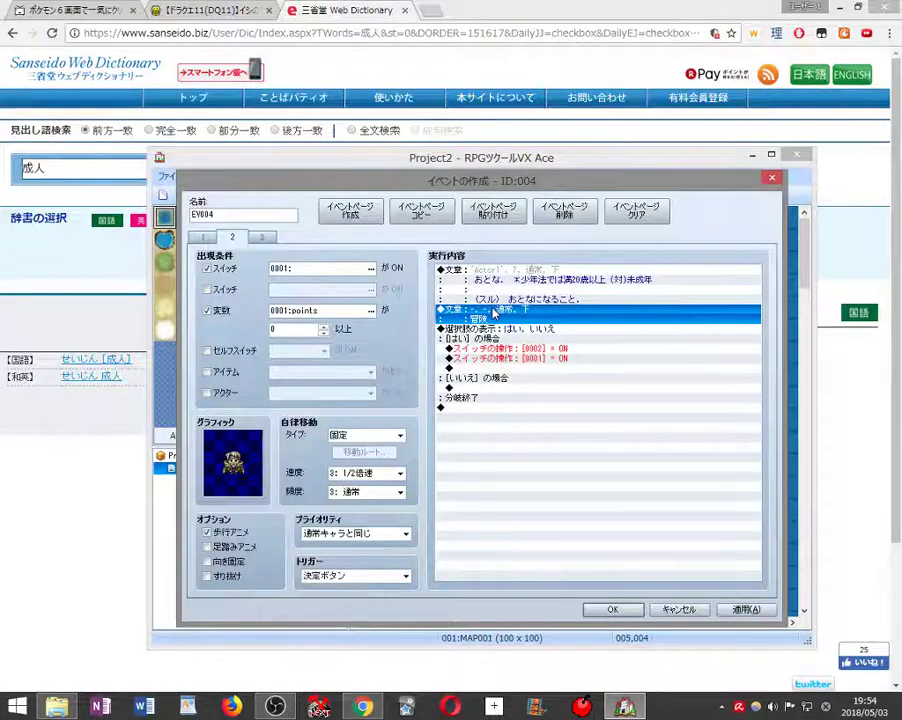
double_click(33, 168)
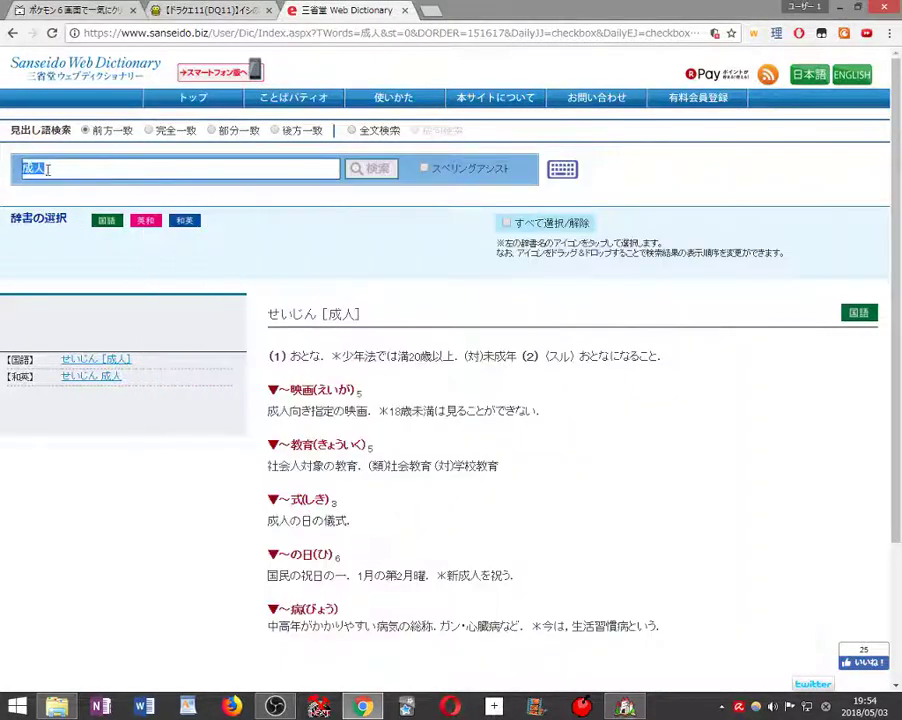
right_click(57, 172)
click(98, 196)
key(alt+Tab)
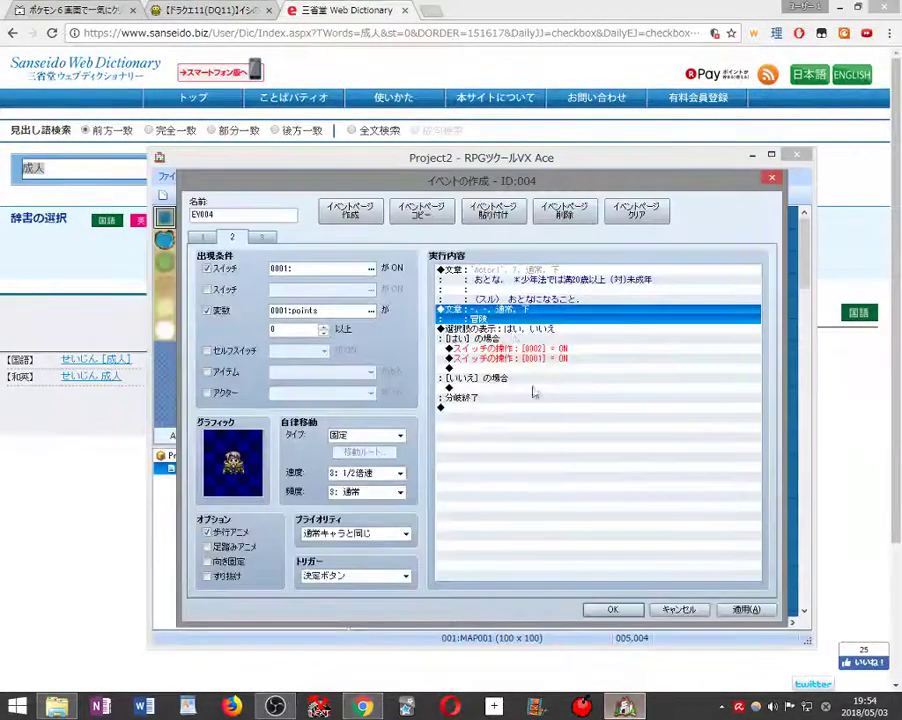
- Replace the text 冒険 in event page 2's second message with 成人
right_click(499, 313)
click(536, 328)
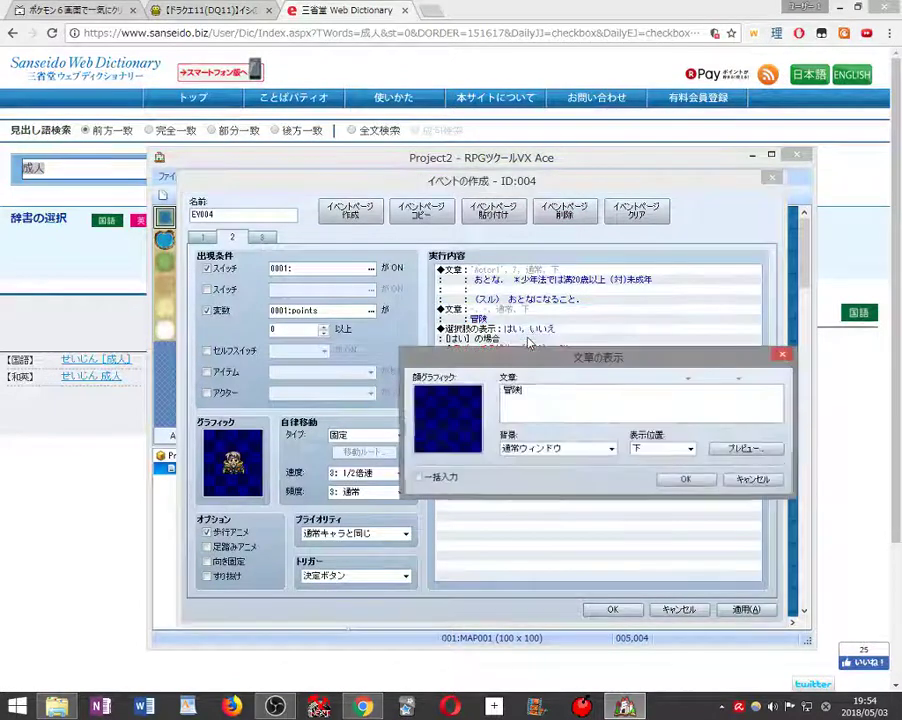
right_click(600, 400)
click(640, 455)
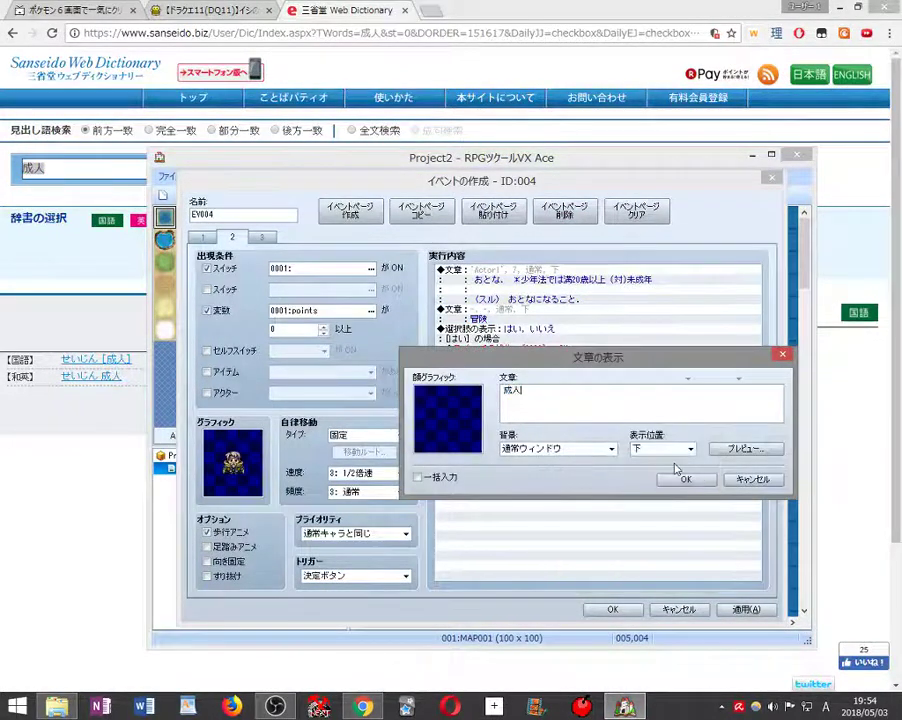
click(704, 480)
- Delete the スイッチの操作 command for switch 0001 from the はい branch of event page 2
click(522, 358)
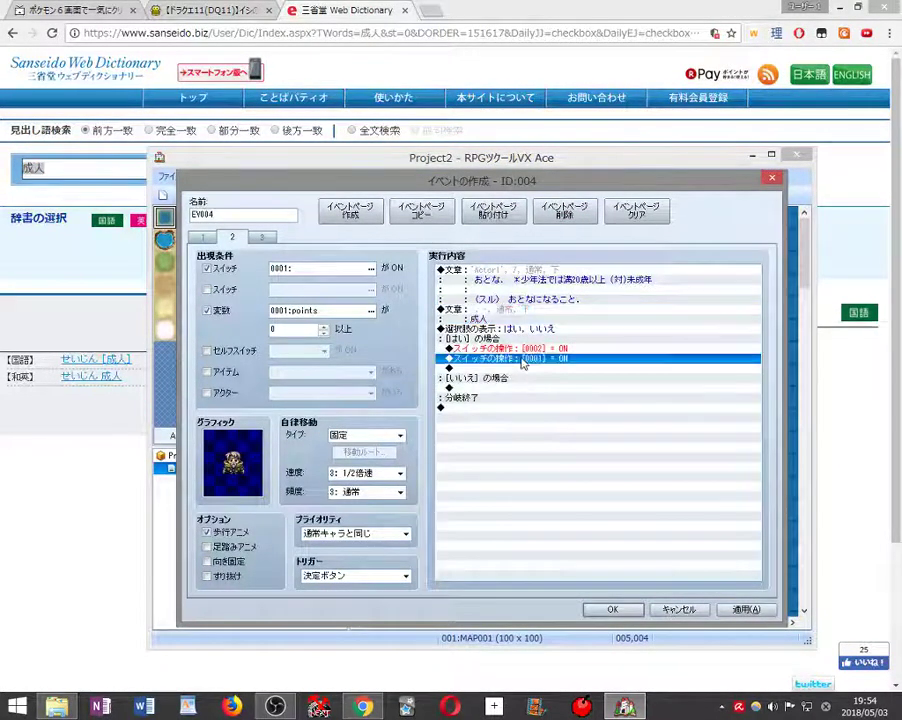
right_click(521, 358)
click(560, 401)
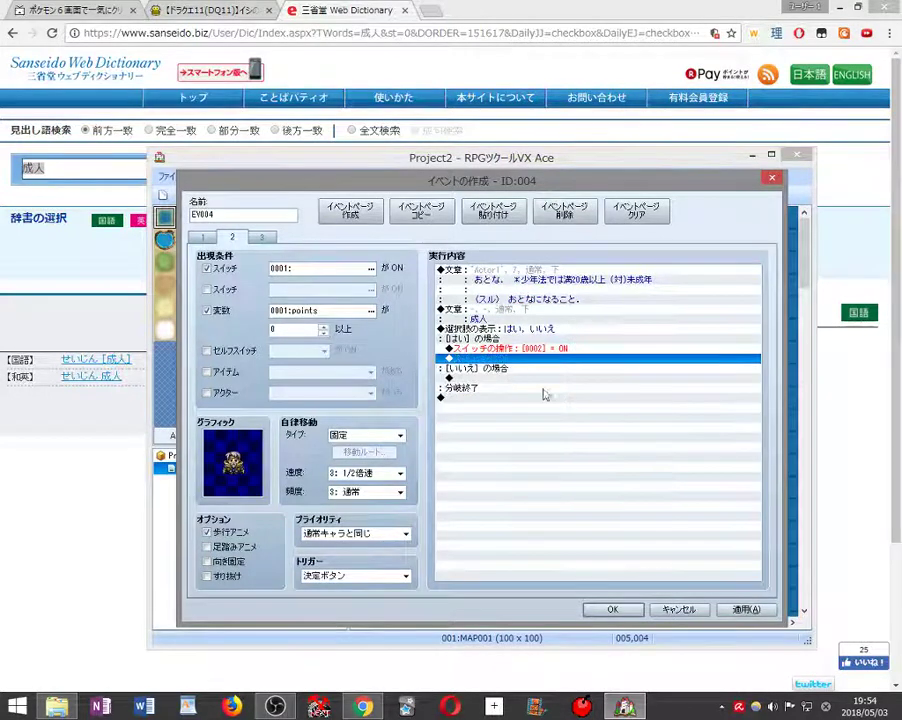
click(497, 350)
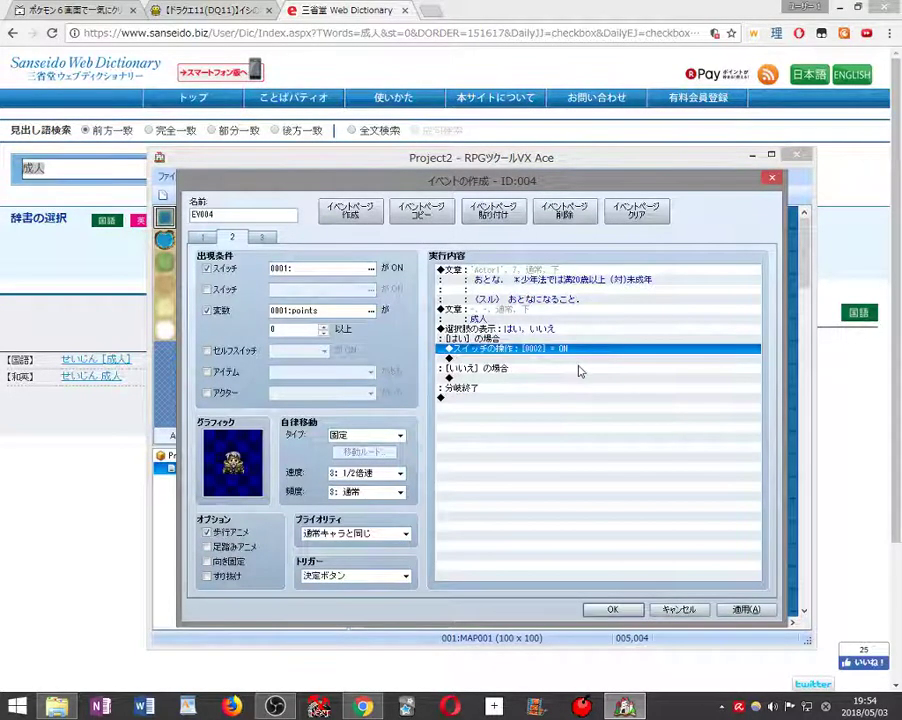
click(501, 379)
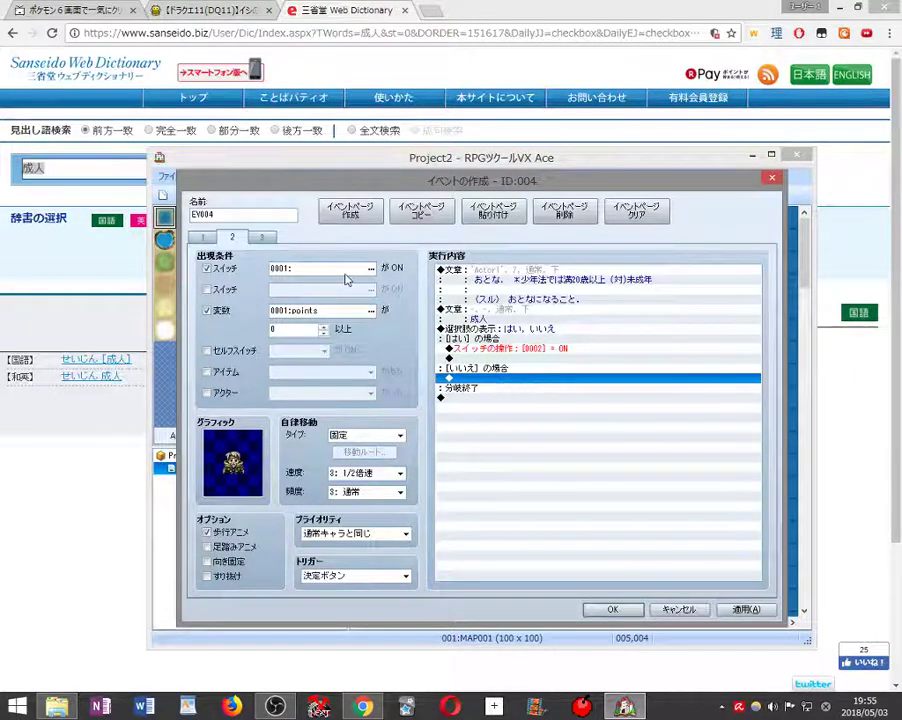
- Add a スイッチの操作 command turning switch 0001 OFF to the いいえ branch of event page 2
right_click(507, 385)
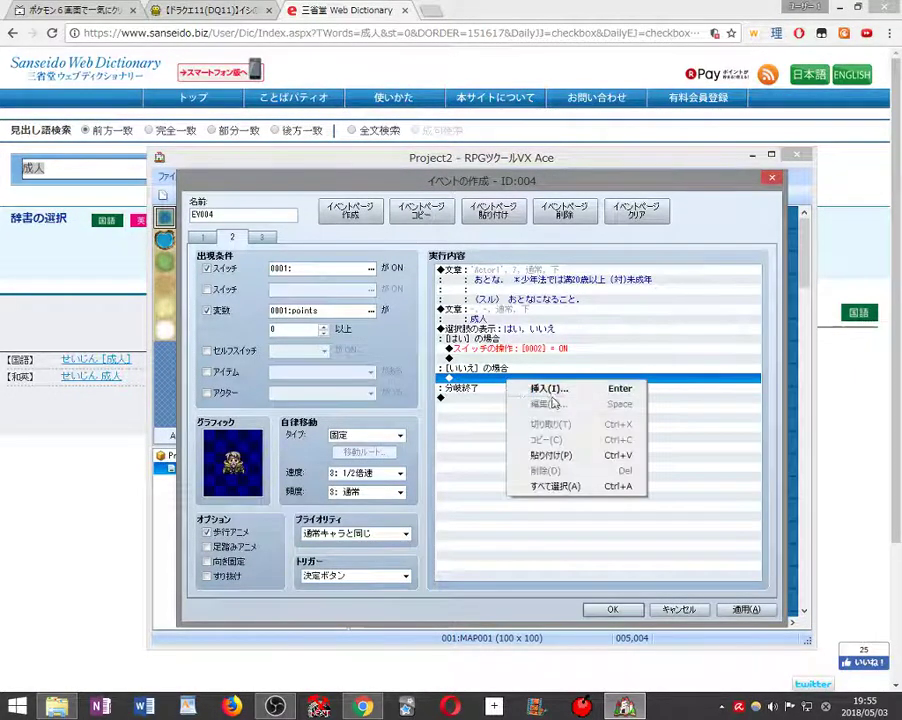
click(548, 389)
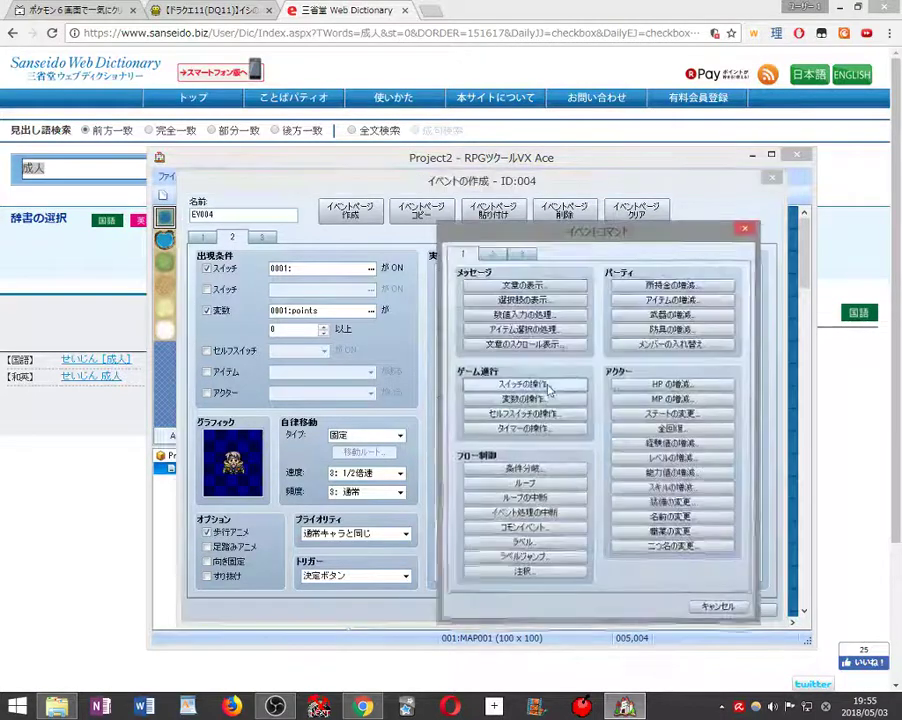
click(524, 387)
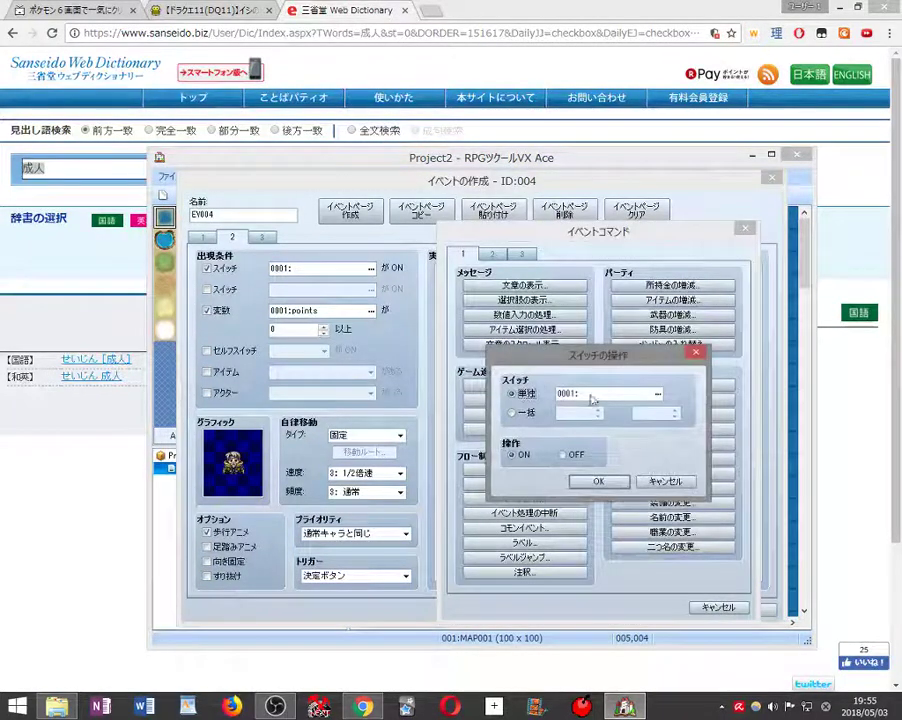
click(568, 455)
click(597, 481)
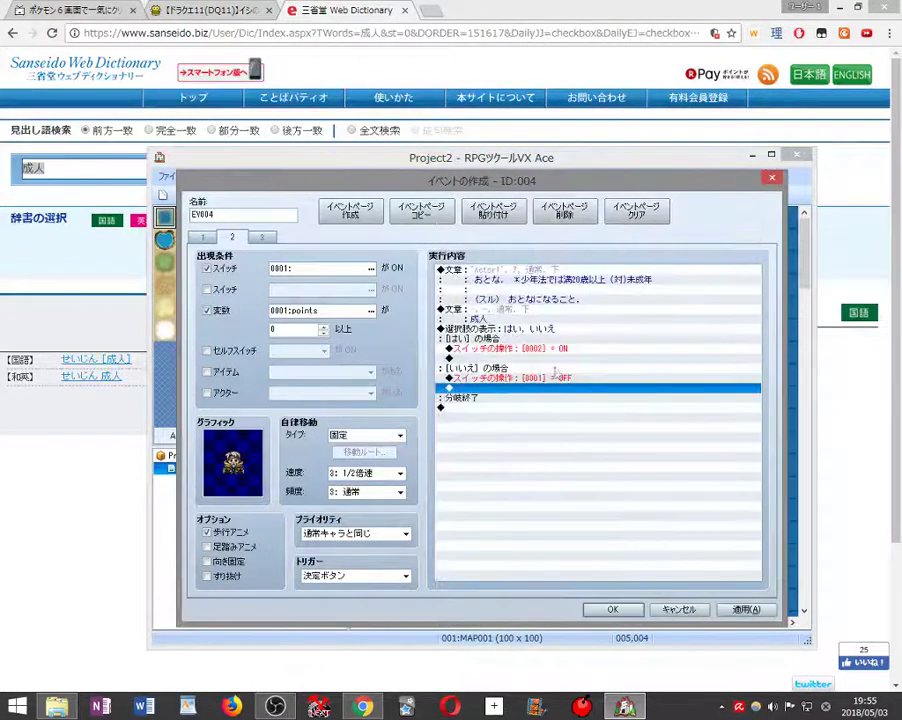
- Disable the switch 0002 appearance condition on event page 3
click(202, 237)
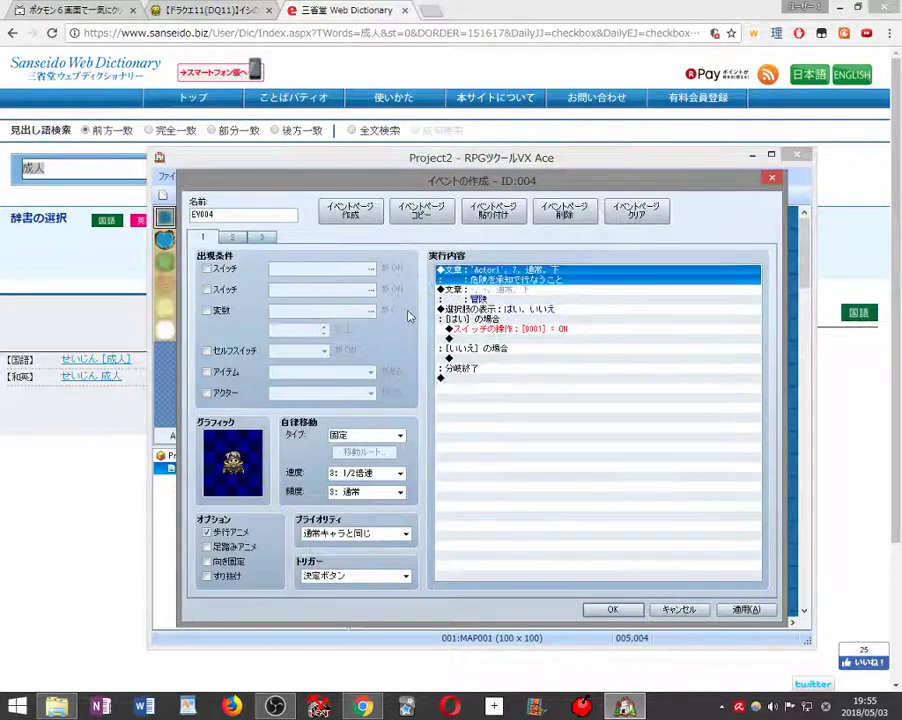
click(229, 240)
click(562, 452)
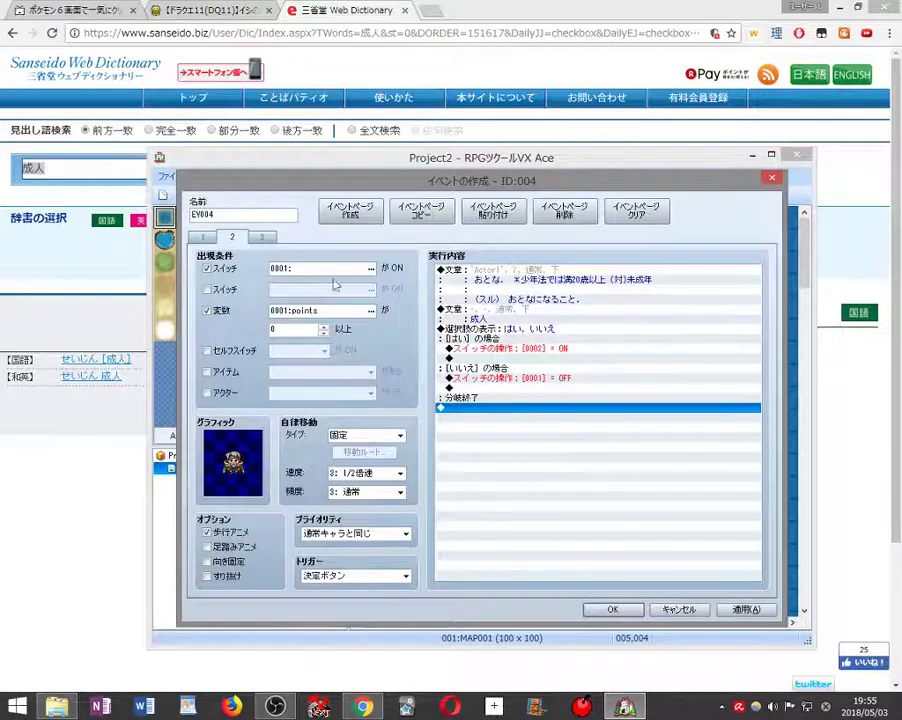
click(261, 238)
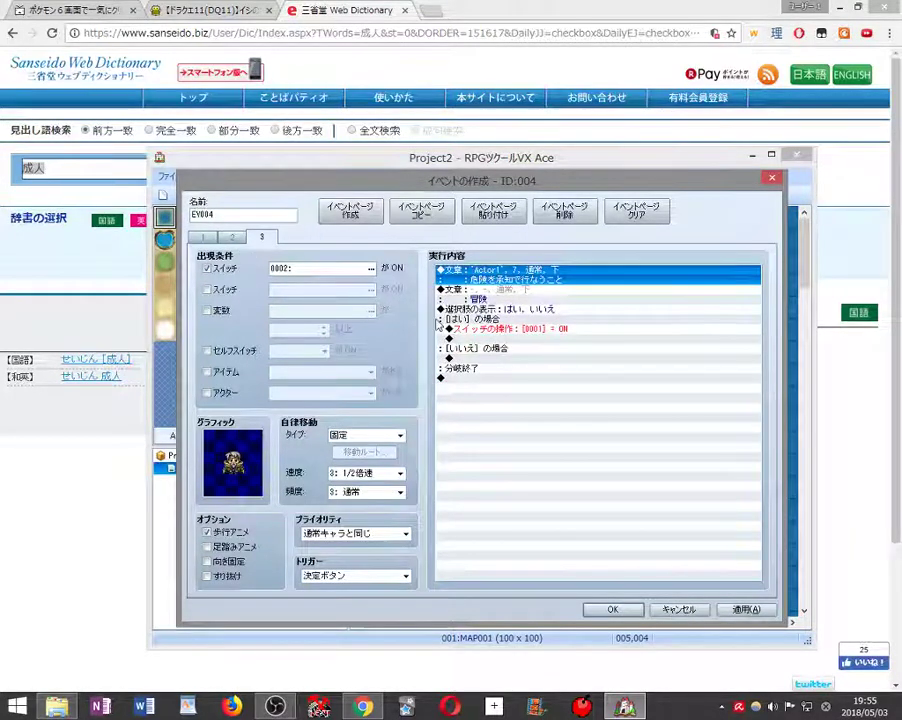
click(233, 238)
click(548, 348)
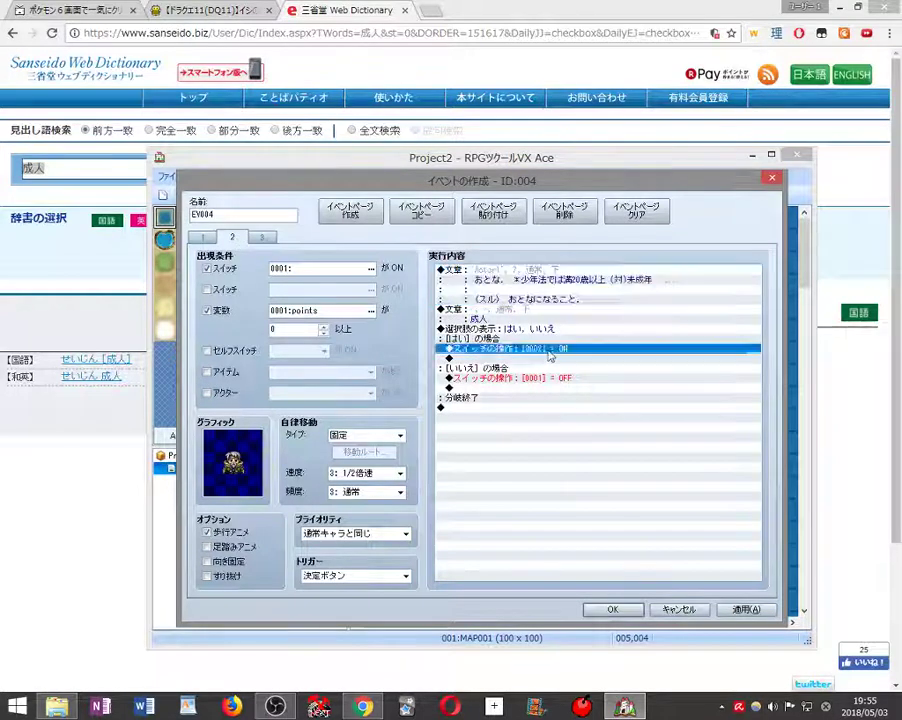
click(266, 239)
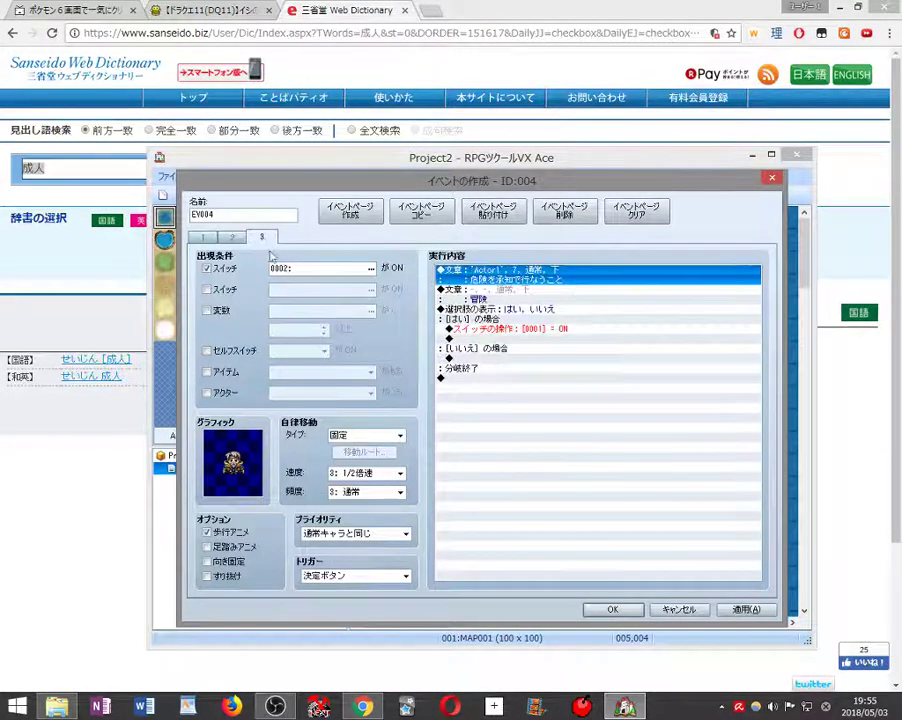
click(234, 271)
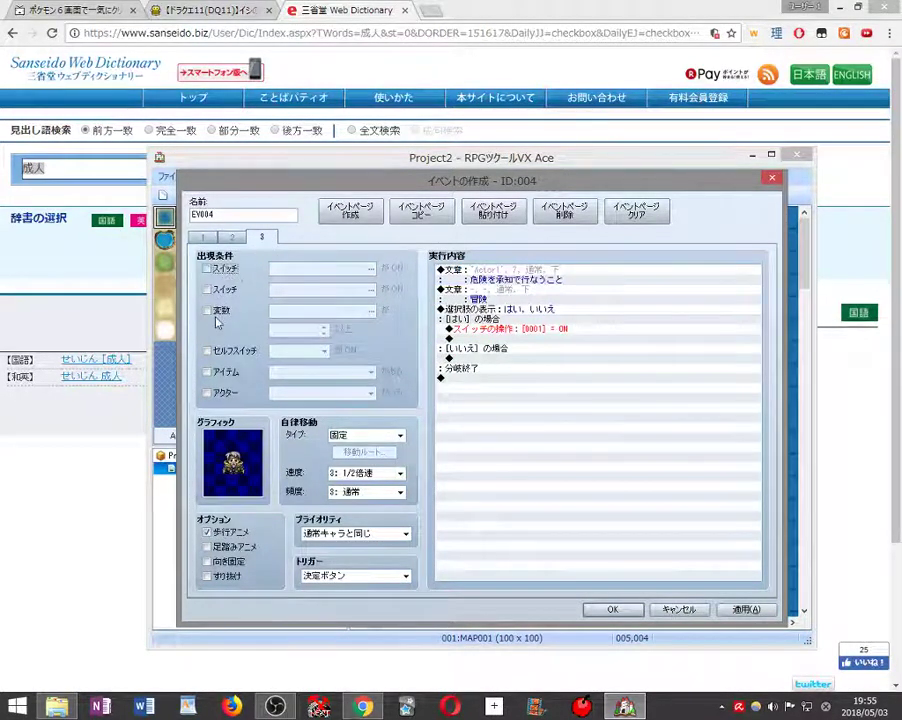
- Delete the スイッチの操作 command for switch 0002 from the はい branch of event page 2
click(232, 237)
click(529, 352)
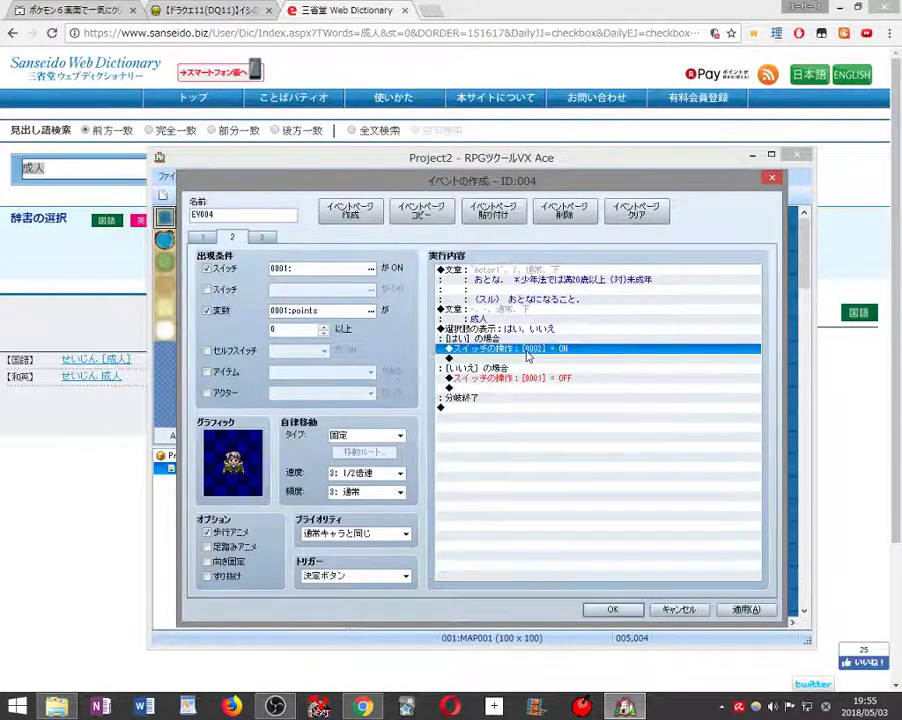
right_click(529, 352)
click(565, 395)
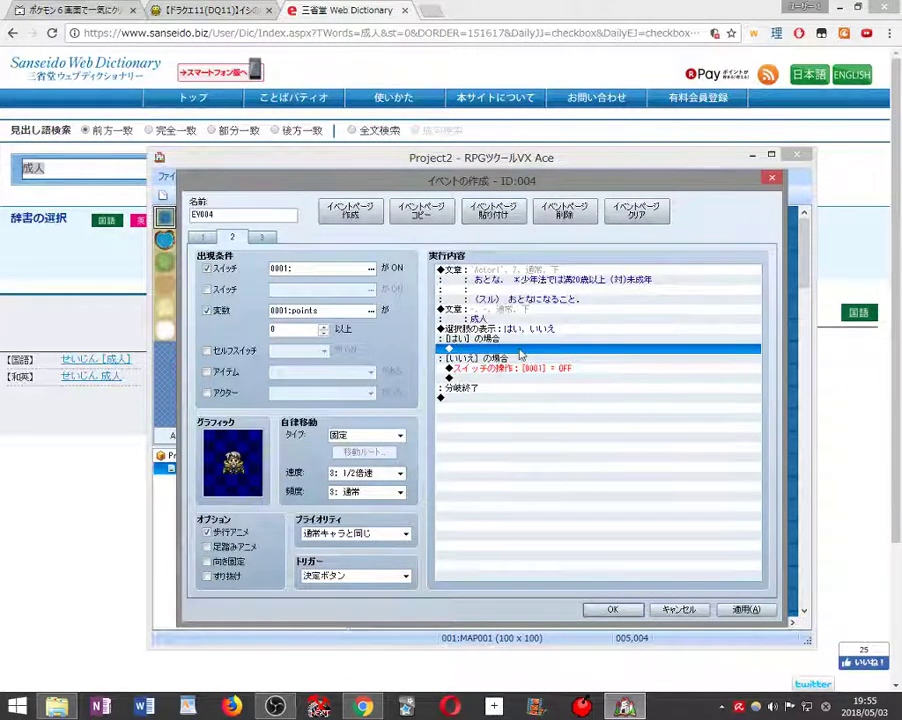
- Insert a 変数の操作 command in page 2's はい branch that adds the constant 1 to variable 0001:points
right_click(524, 357)
click(552, 366)
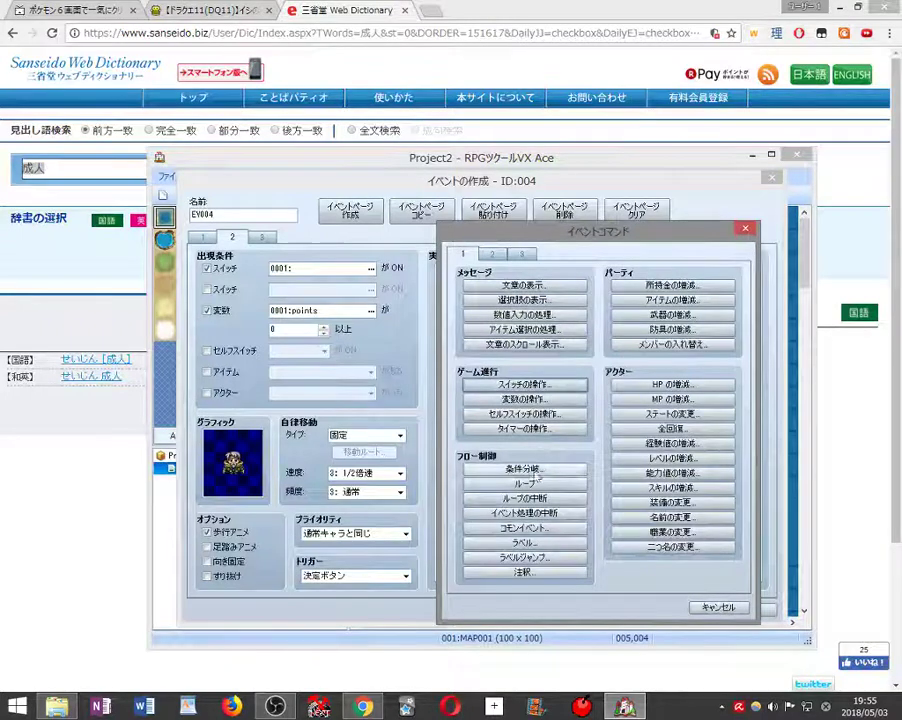
click(553, 399)
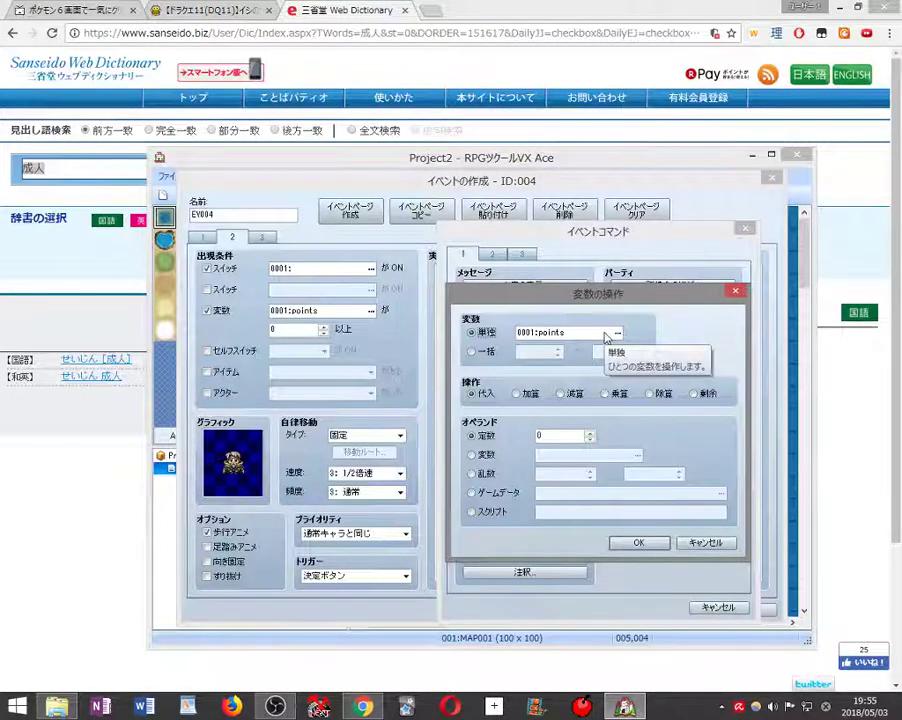
click(517, 393)
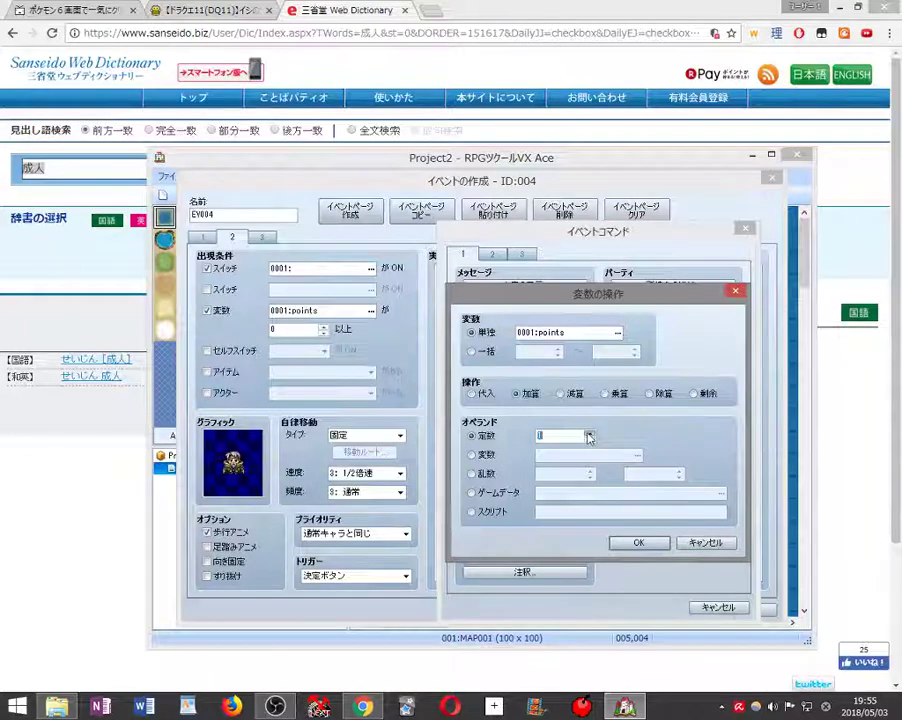
click(632, 542)
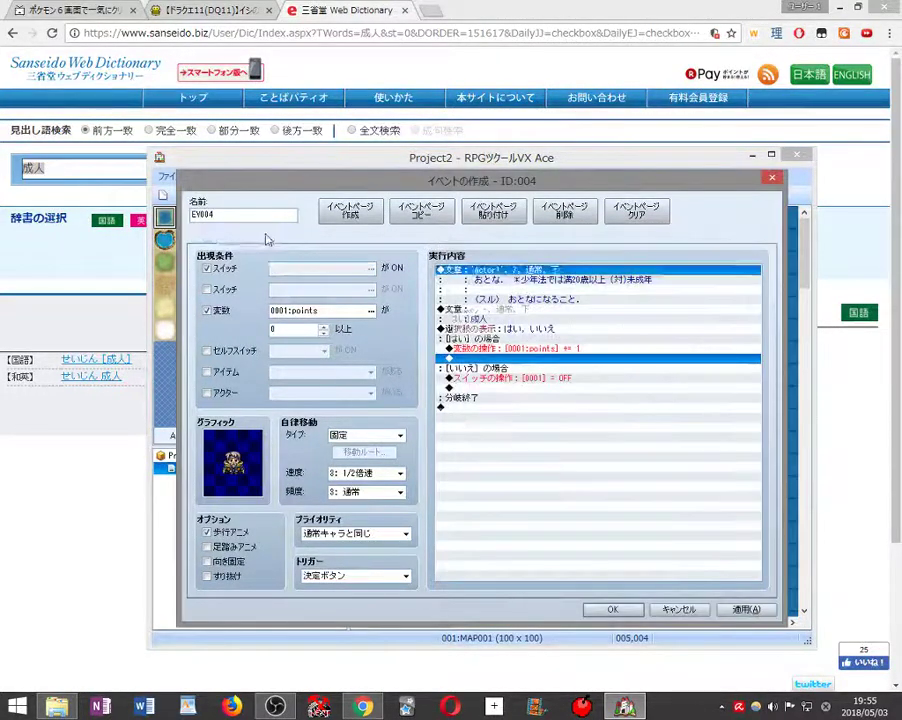
- Set event page 3's appearance condition to variable 0001:points being 1 or more
click(263, 237)
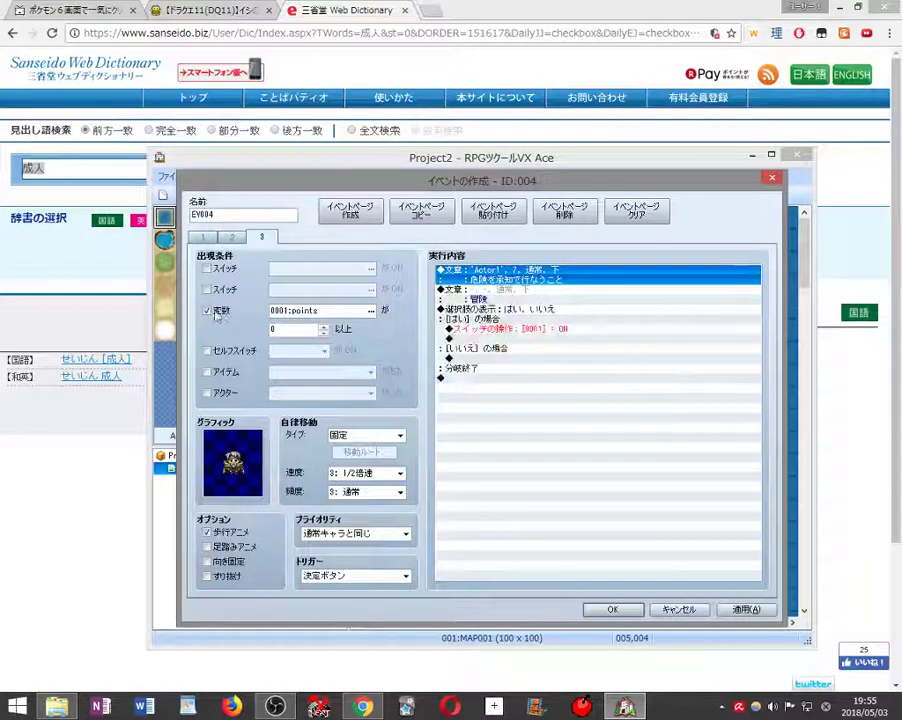
click(323, 331)
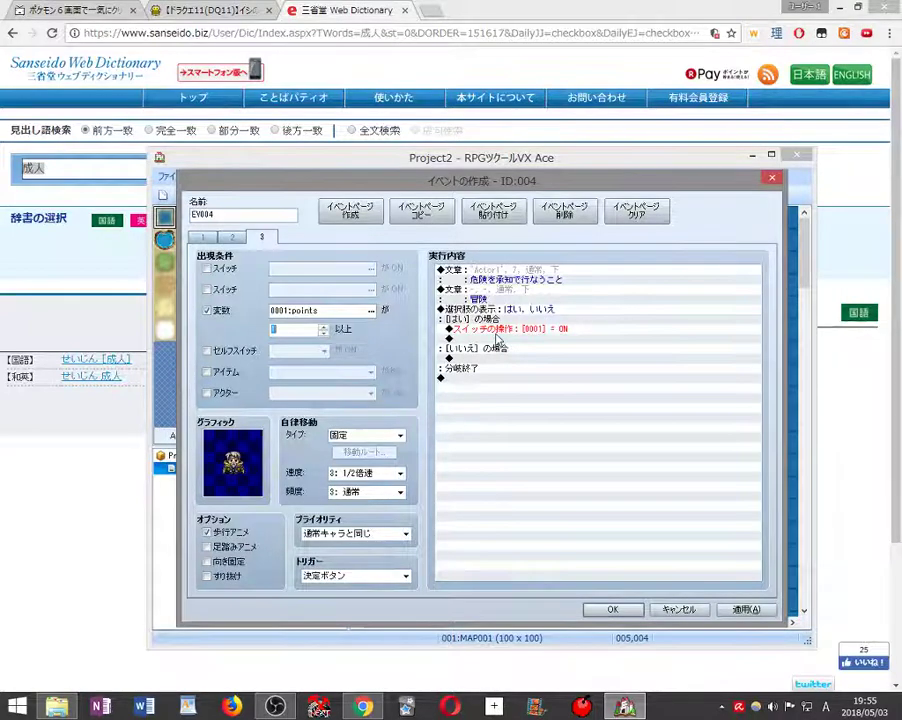
- Switch to the browser and copy the word 儀式 from the 1-1 冒険開始 section of the ドラクエ11 guide
click(76, 170)
click(205, 10)
scroll(540, 366, down, 3)
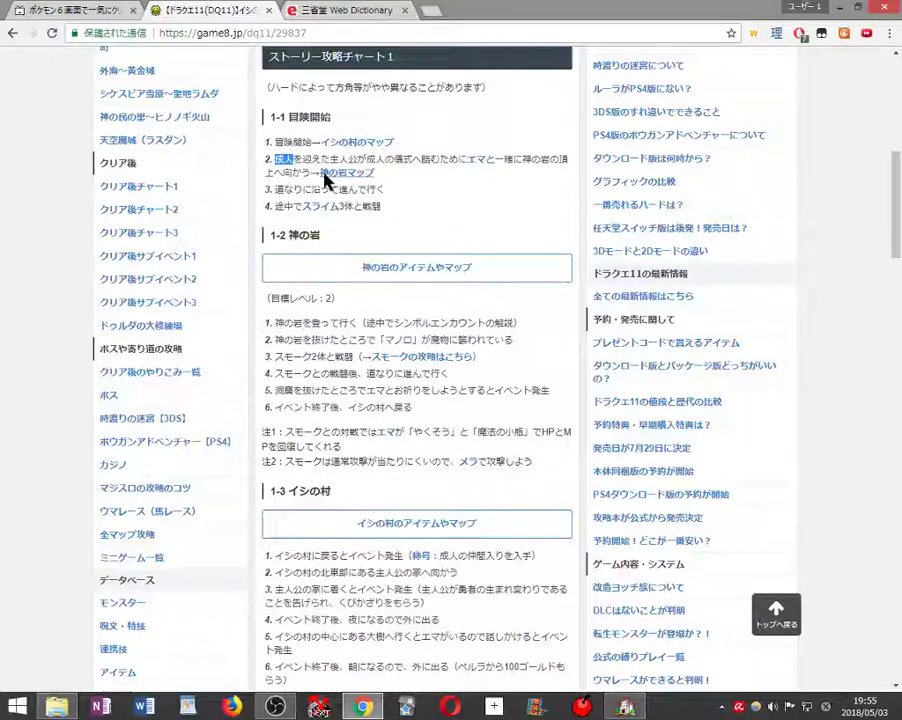
click(398, 160)
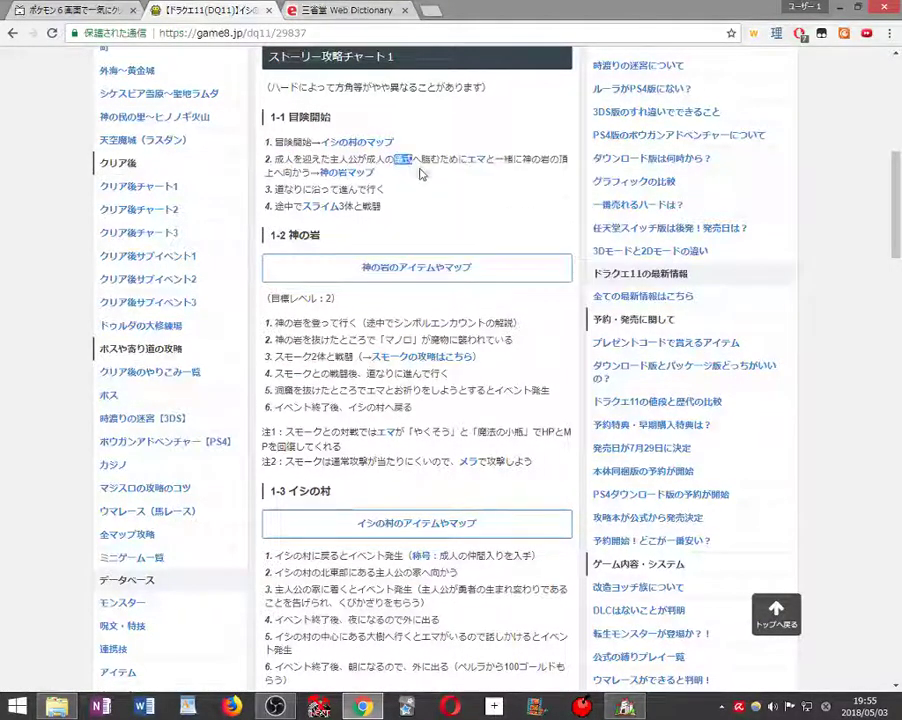
- Search the 三省堂 Web Dictionary for 儀式 in place of 成人
click(345, 10)
right_click(271, 168)
click(313, 208)
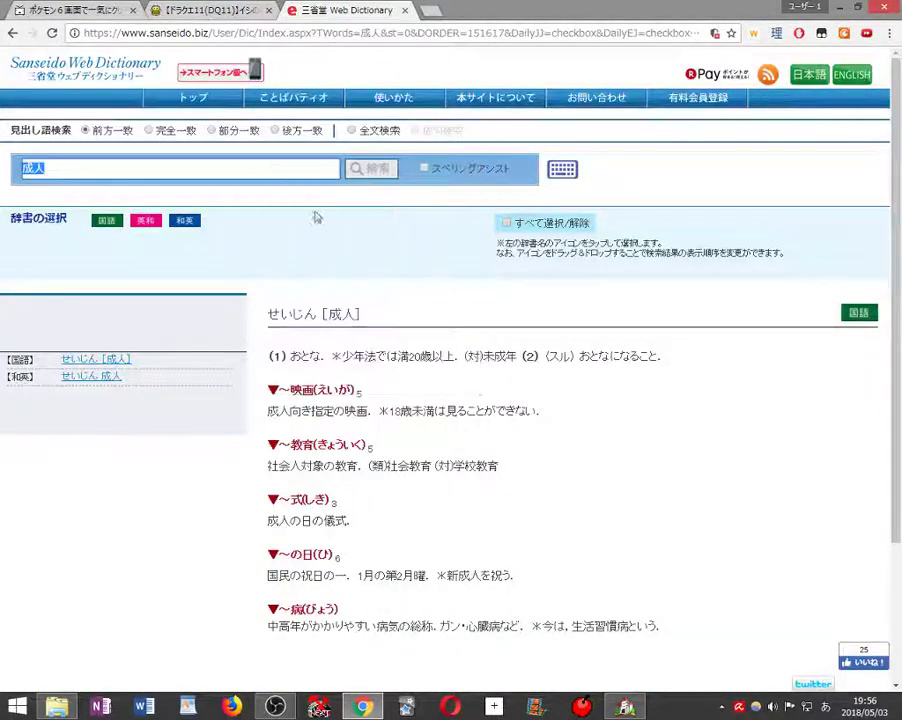
click(366, 170)
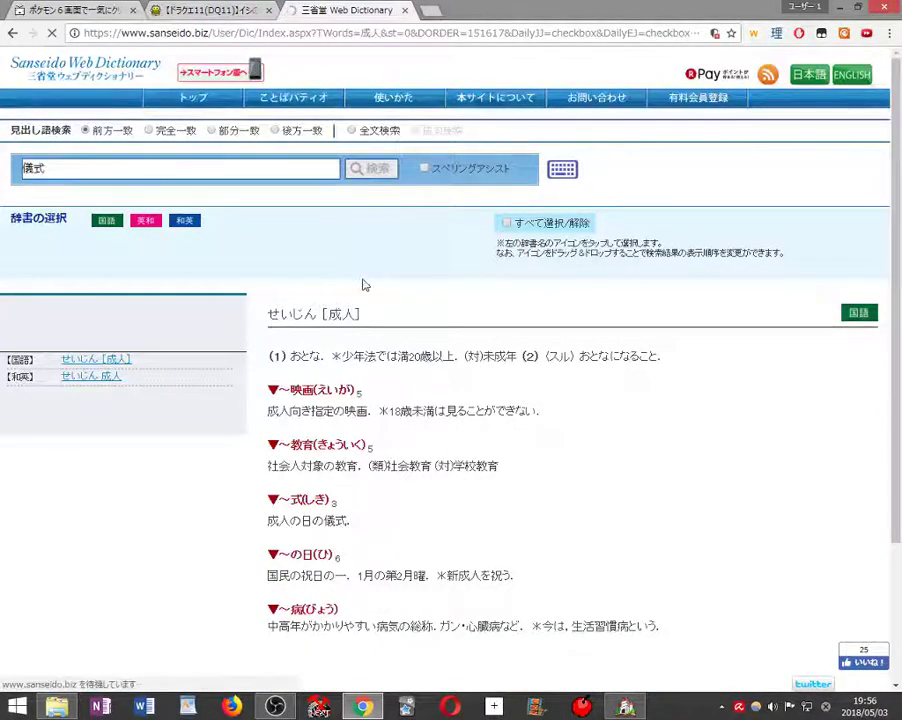
- Return to RPGツクールVX Ace and replace the text 冒険 in event page 3's second message with 儀式
click(626, 706)
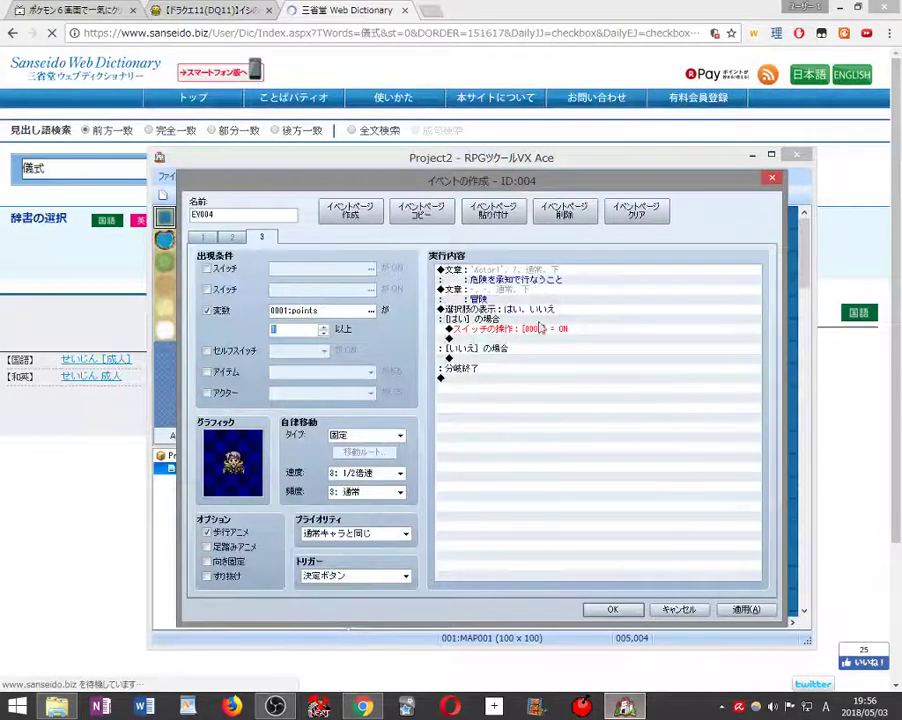
right_click(495, 292)
click(532, 316)
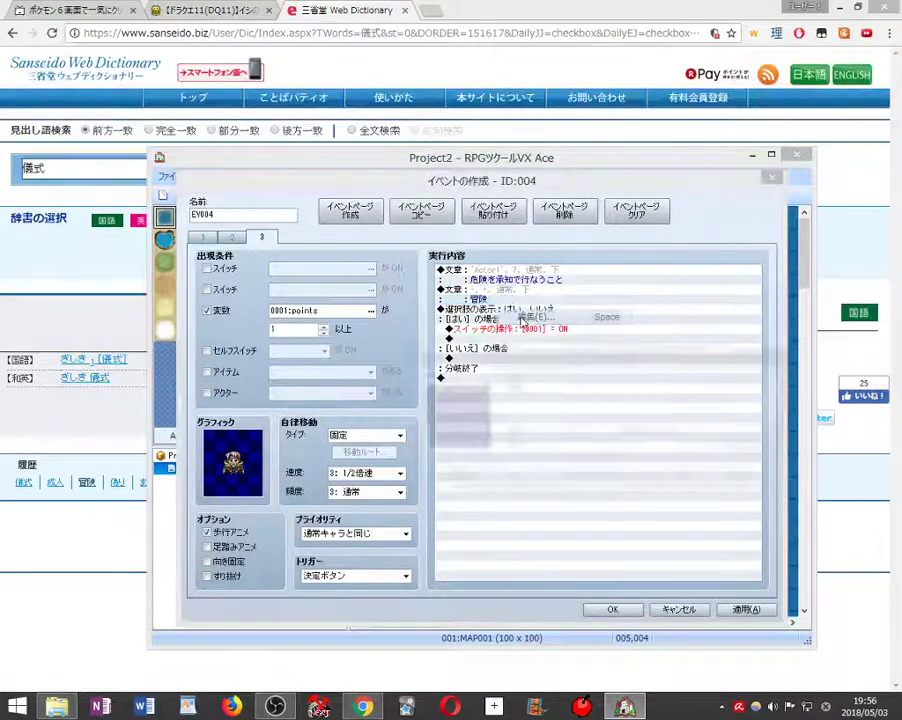
right_click(541, 403)
click(583, 467)
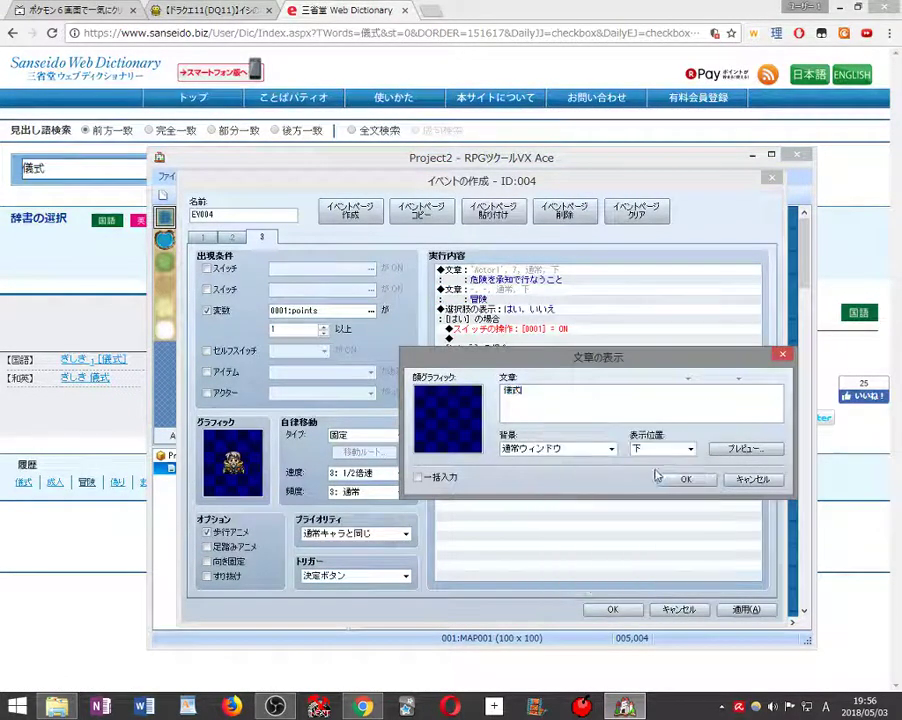
click(680, 479)
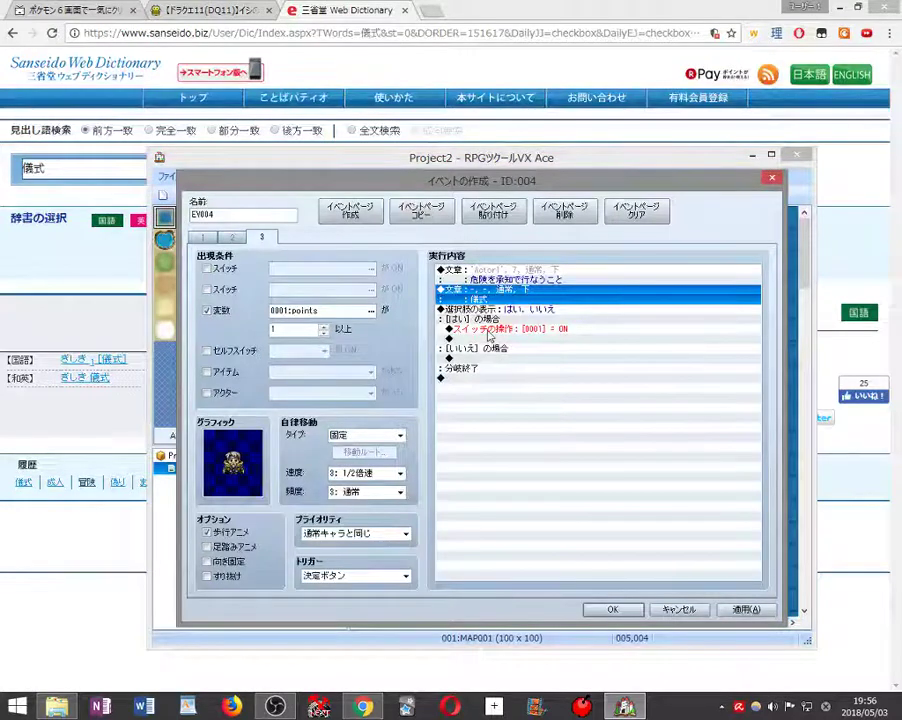
- Delete the スイッチの操作 command for switch 0001 from the はい branch of event page 3
click(487, 330)
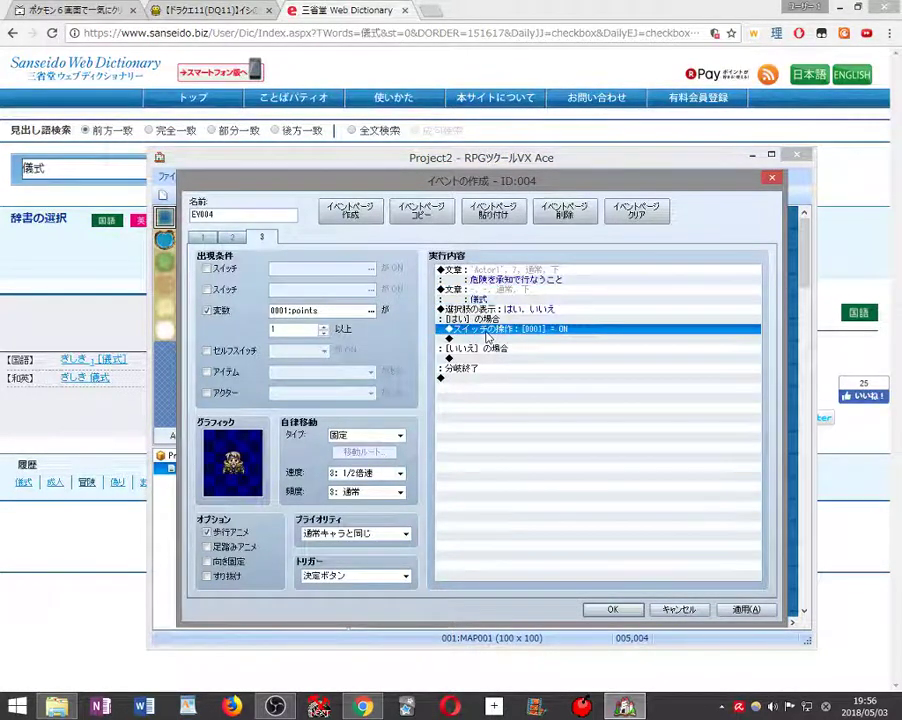
right_click(485, 336)
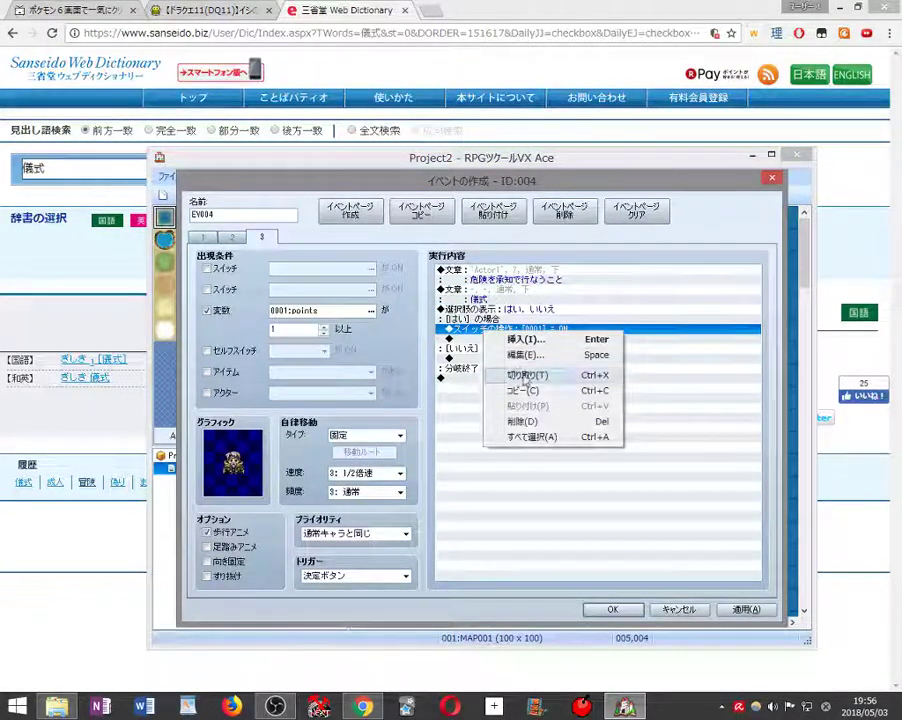
click(522, 421)
- Insert a 文章の表示 message reading おめでとう in the はい branch of event page 3
right_click(494, 328)
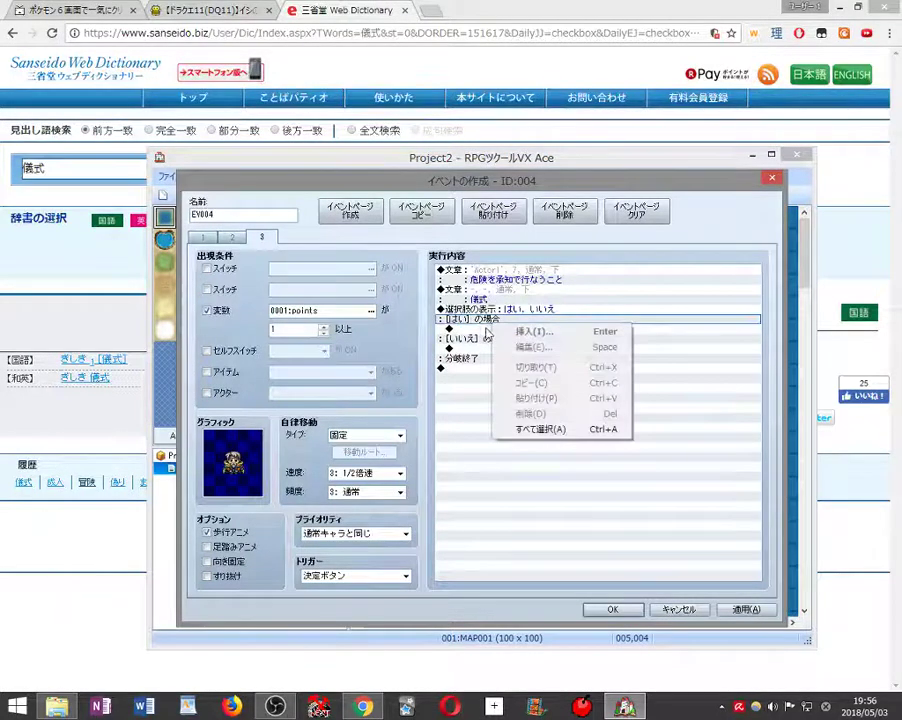
click(528, 340)
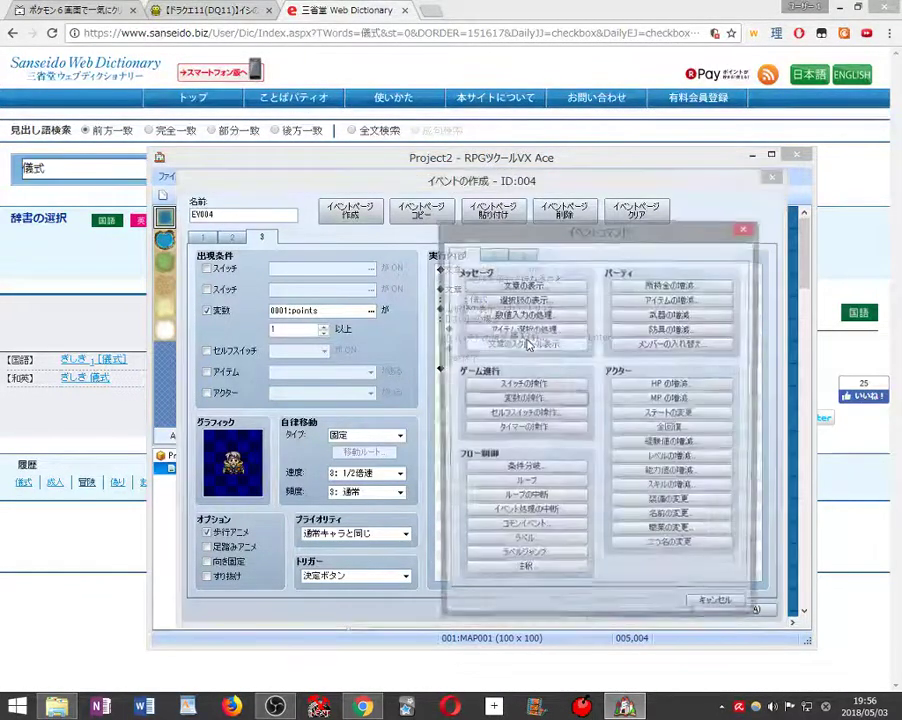
click(525, 286)
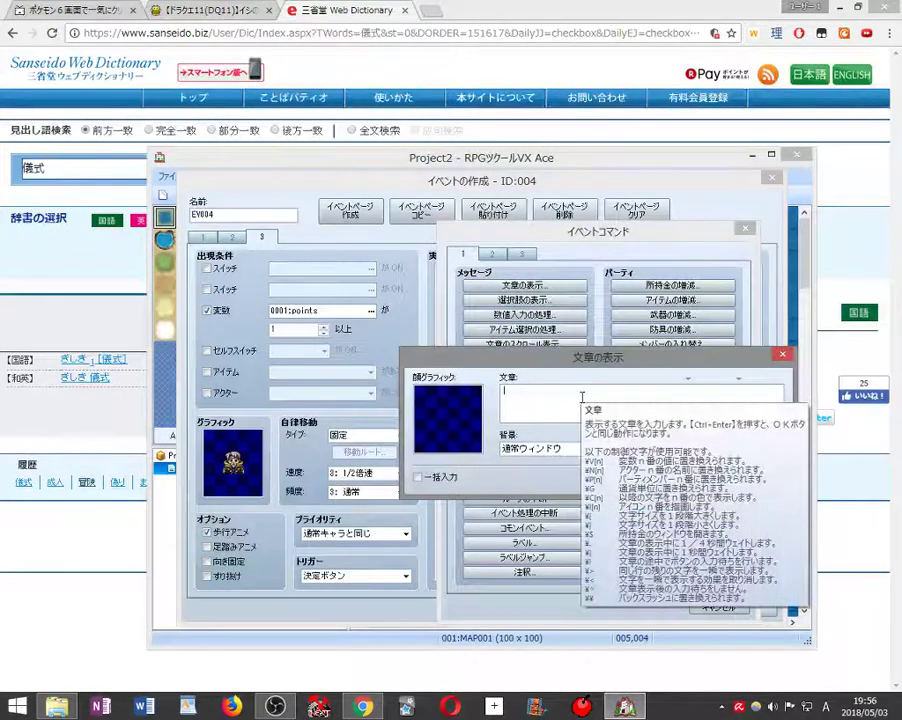
text(ねね)
text(とうう)
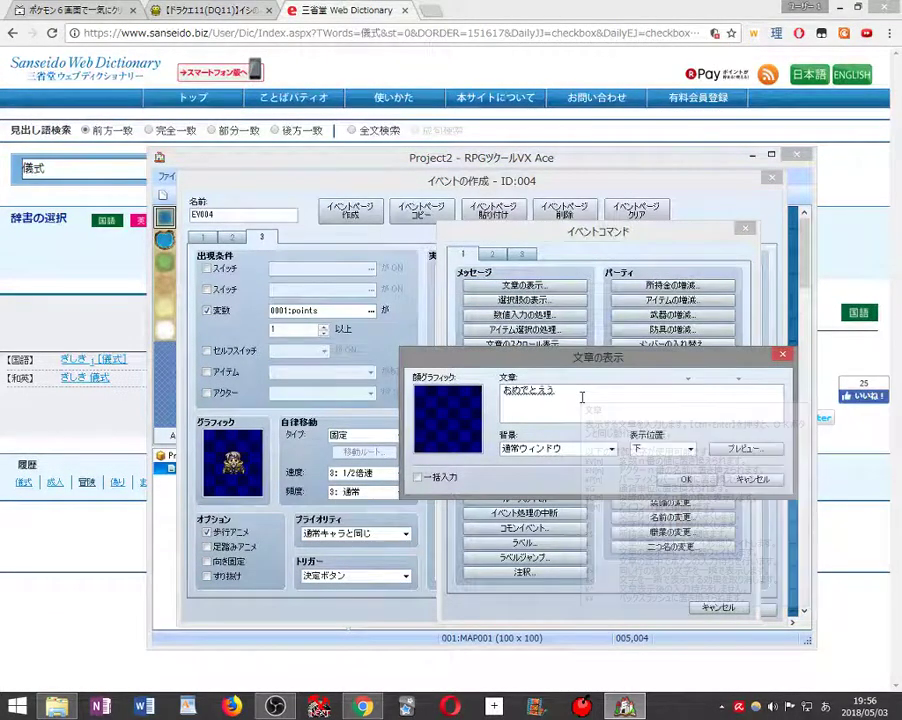
key(Return)
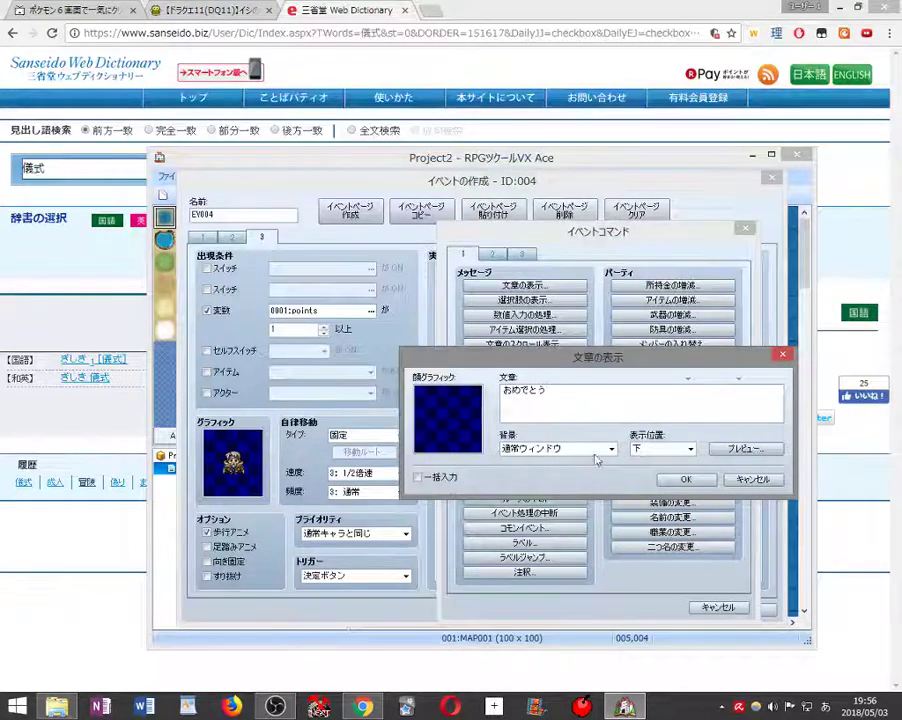
key(ctrl+Return)
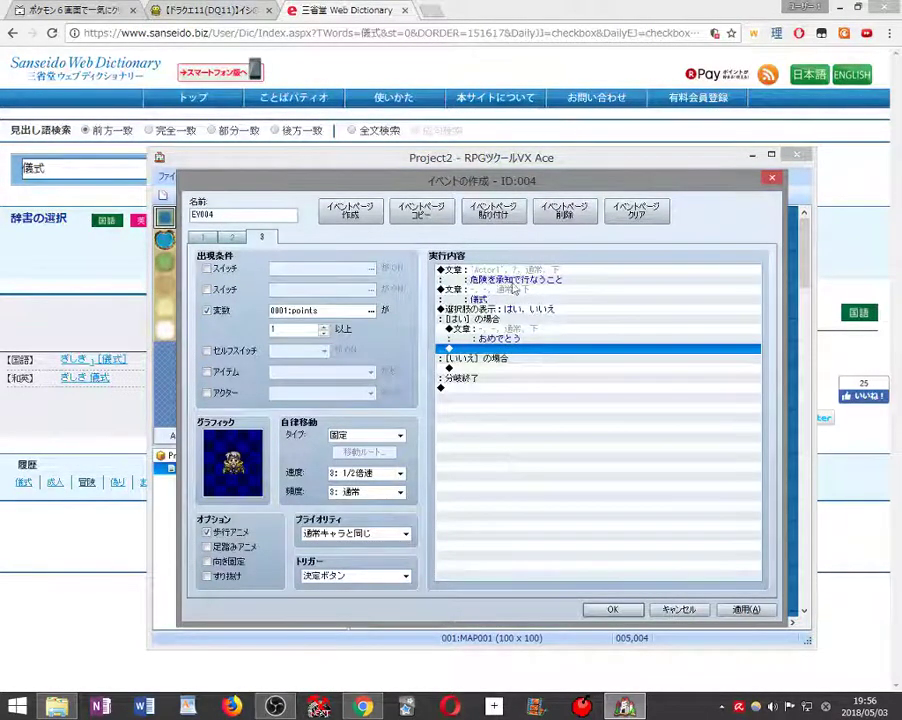
- Copy the definition of 儀式, 一定の作法で行なう行事, from the 三省堂 Web Dictionary page and switch back to RPGツクールVX Ace
click(102, 300)
mouse_move(390, 359)
mouse_down()
mouse_move(270, 350)
mouse_move(398, 372)
mouse_up()
right_click(316, 362)
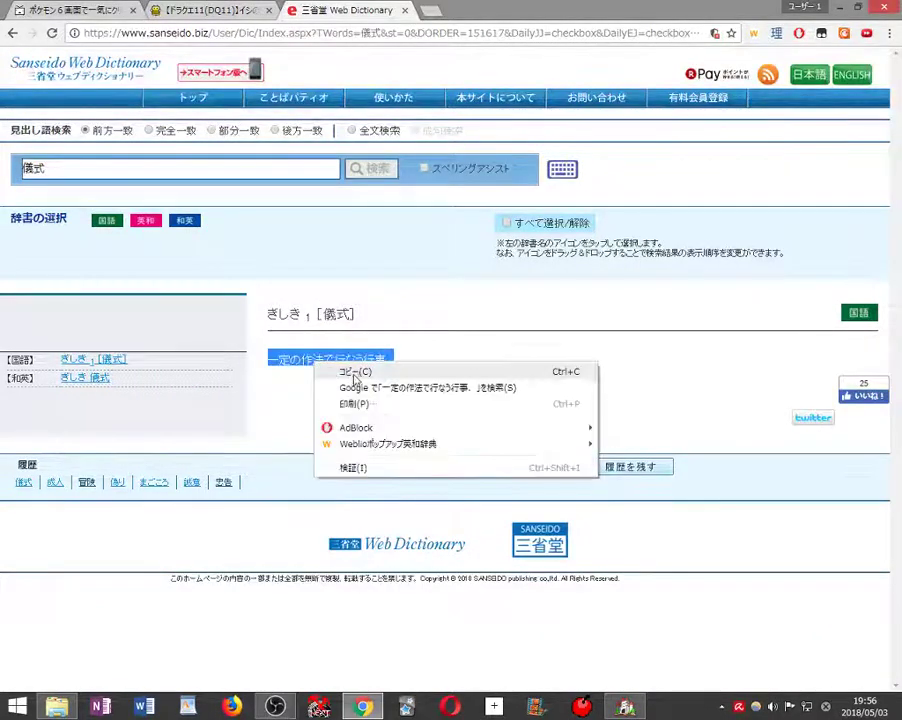
click(345, 373)
click(630, 707)
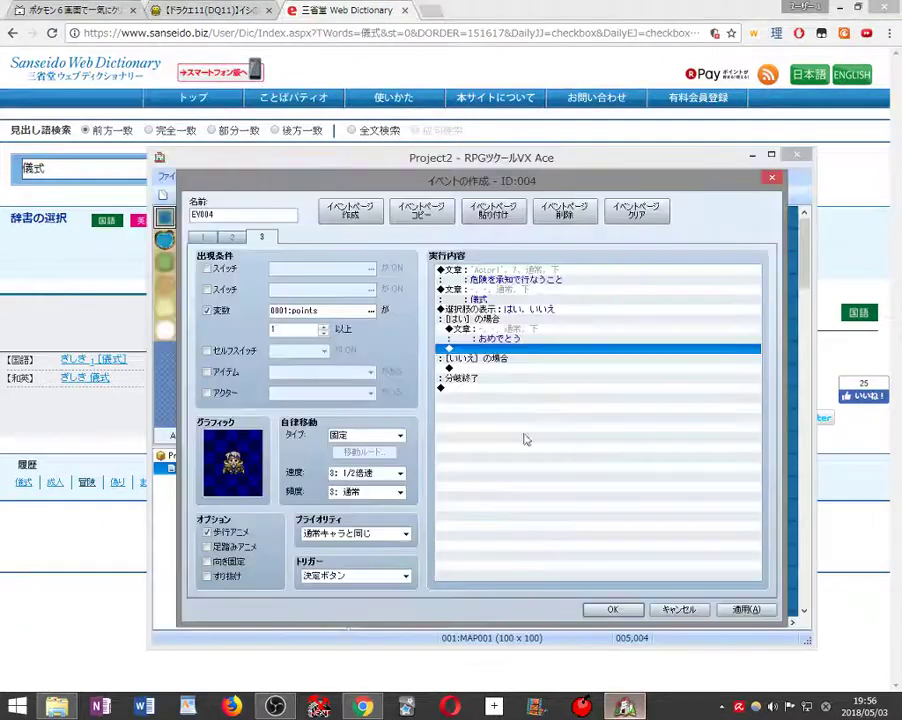
- Replace the text of the first message on event page 3 with the copied definition 一定の作法で行なう行事
click(480, 270)
right_click(480, 270)
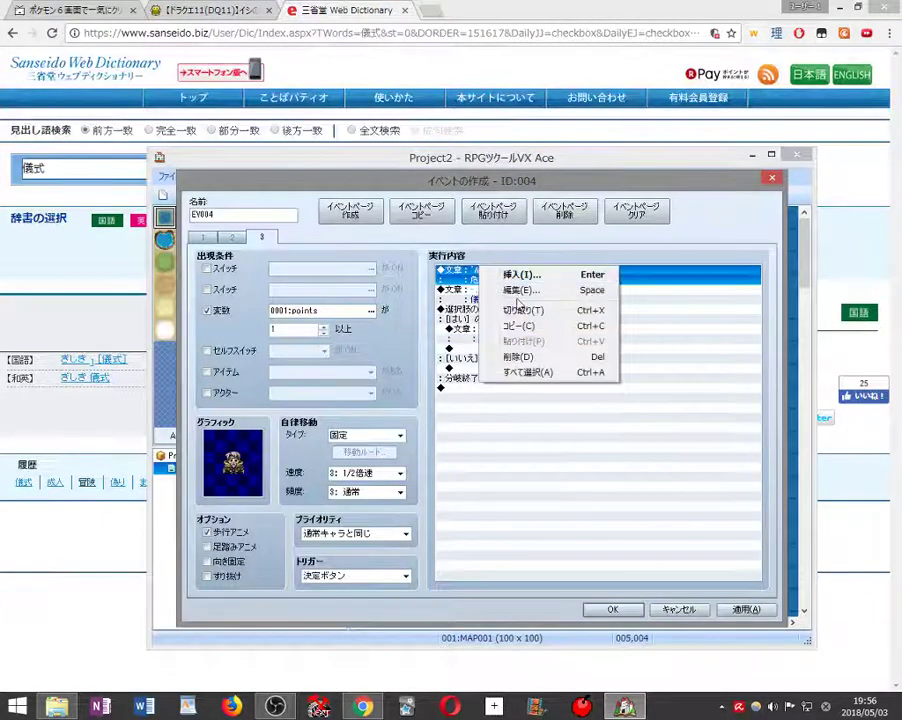
click(510, 286)
right_click(562, 400)
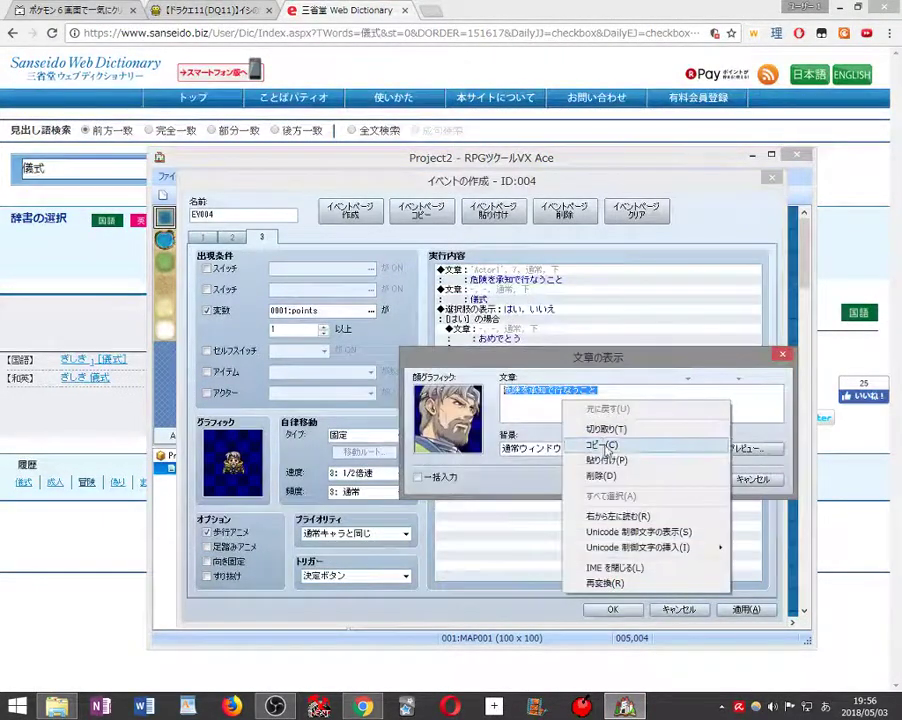
click(604, 469)
click(686, 479)
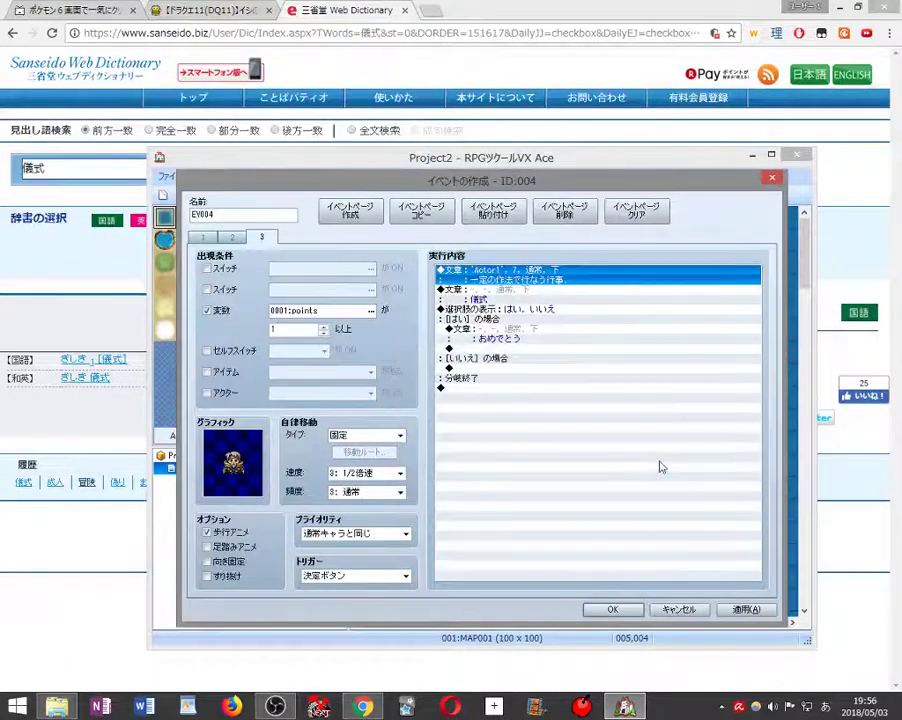
- Apply and close the event, and move it on the map to tile 007,005
click(740, 610)
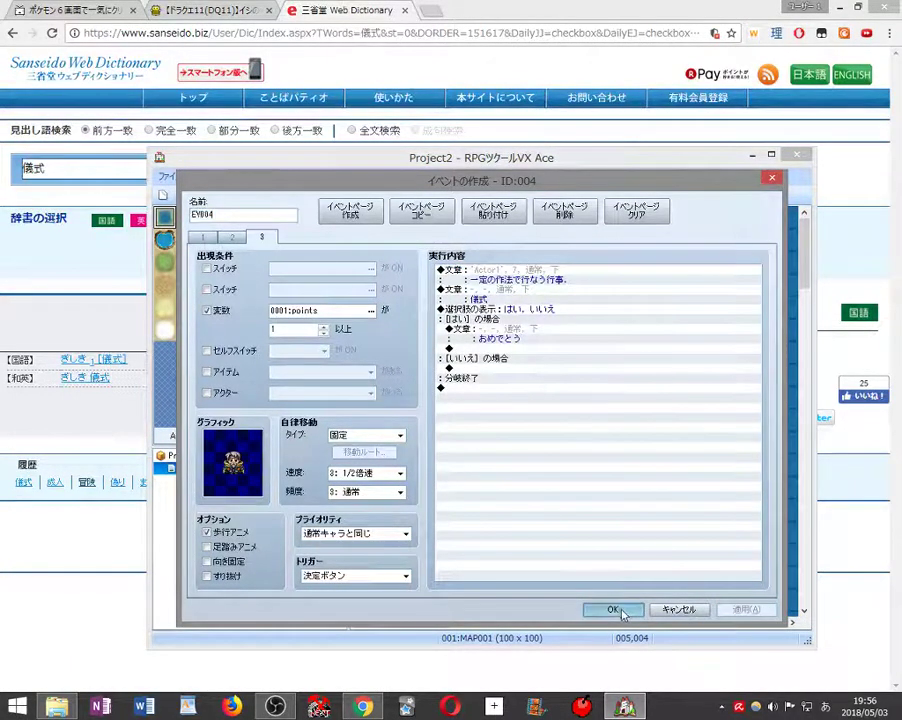
click(614, 609)
drag(474, 306, 520, 330)
- Start a playtest, talk to the event character and answer はい to both 冒険 and 成人
click(678, 195)
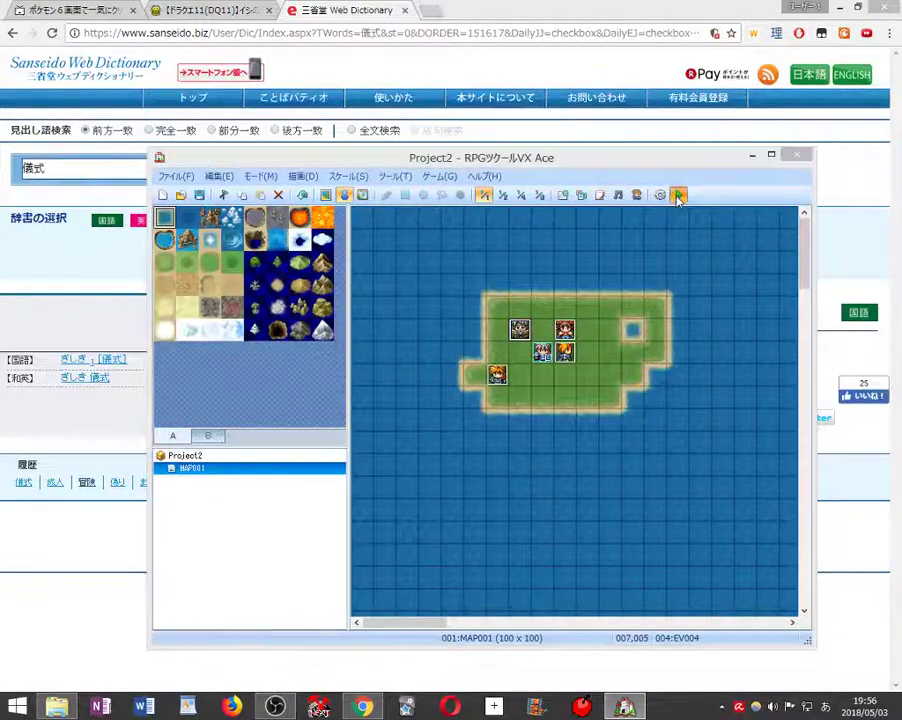
click(428, 436)
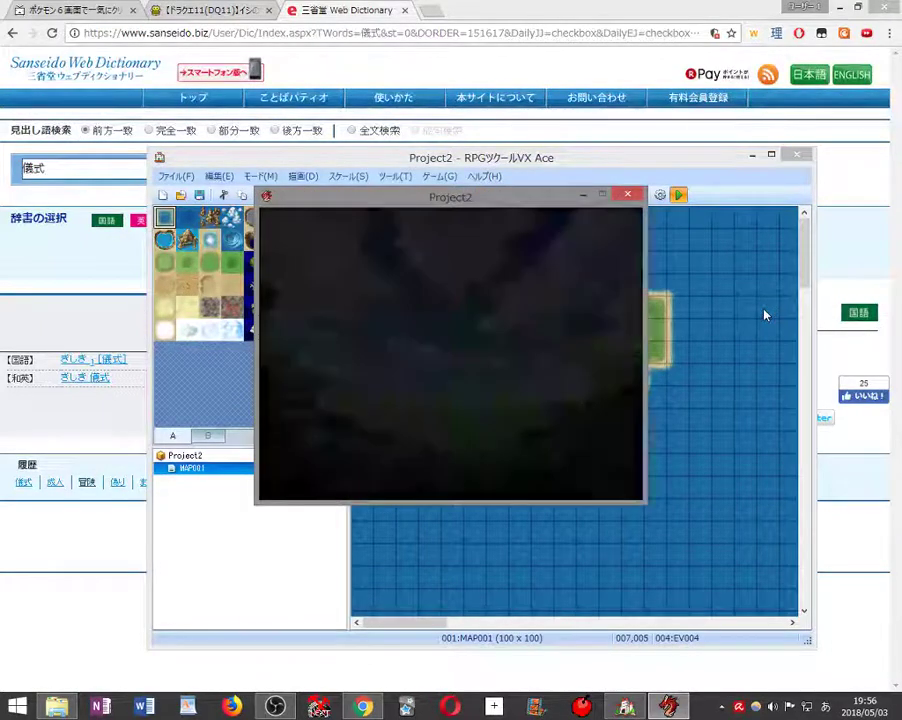
key(Return)
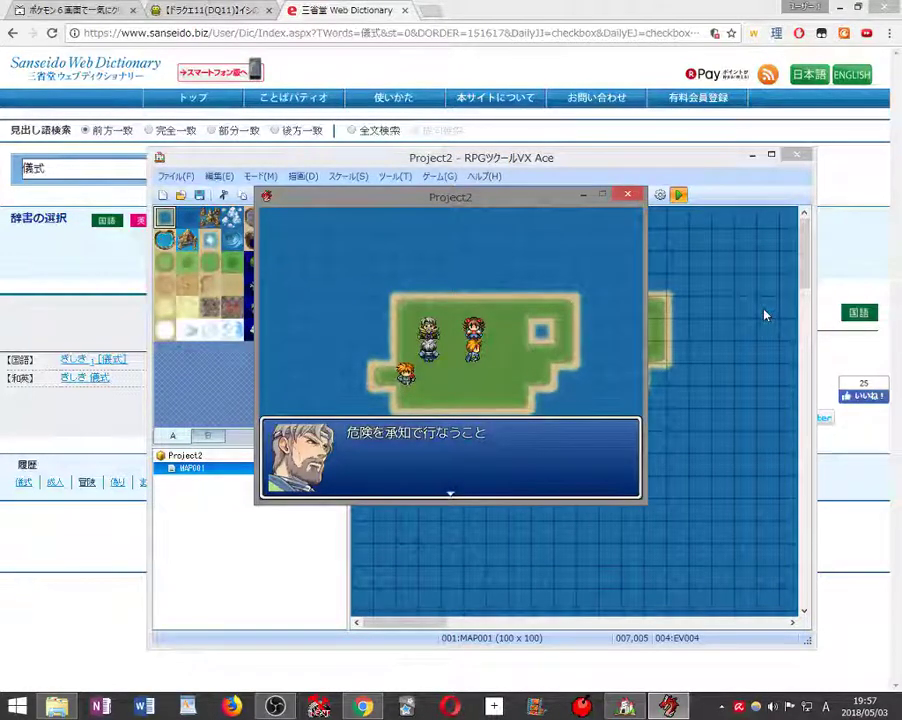
key(Return)
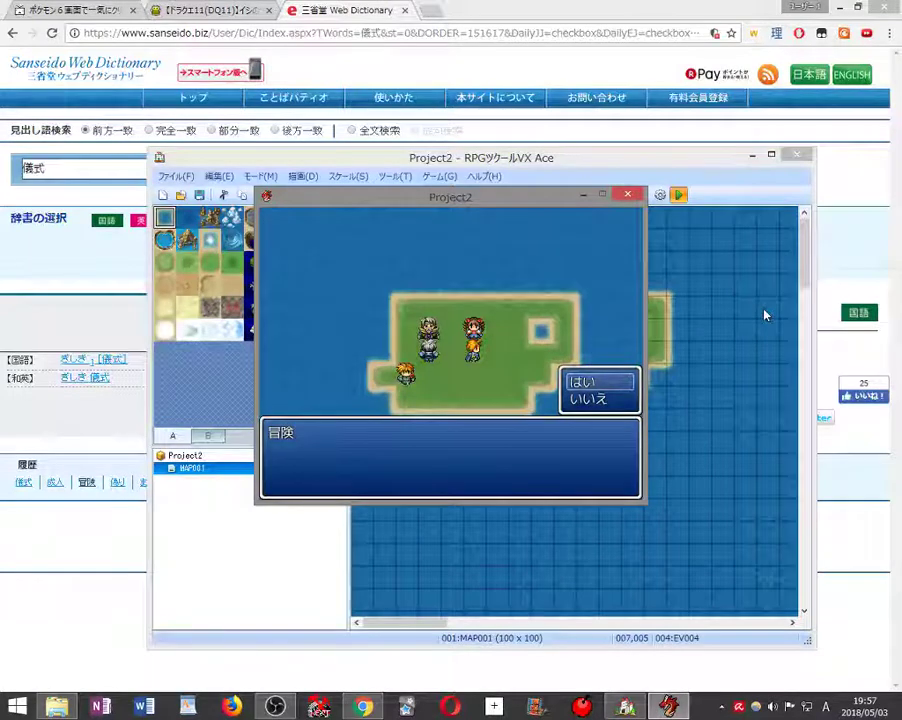
key(Return)
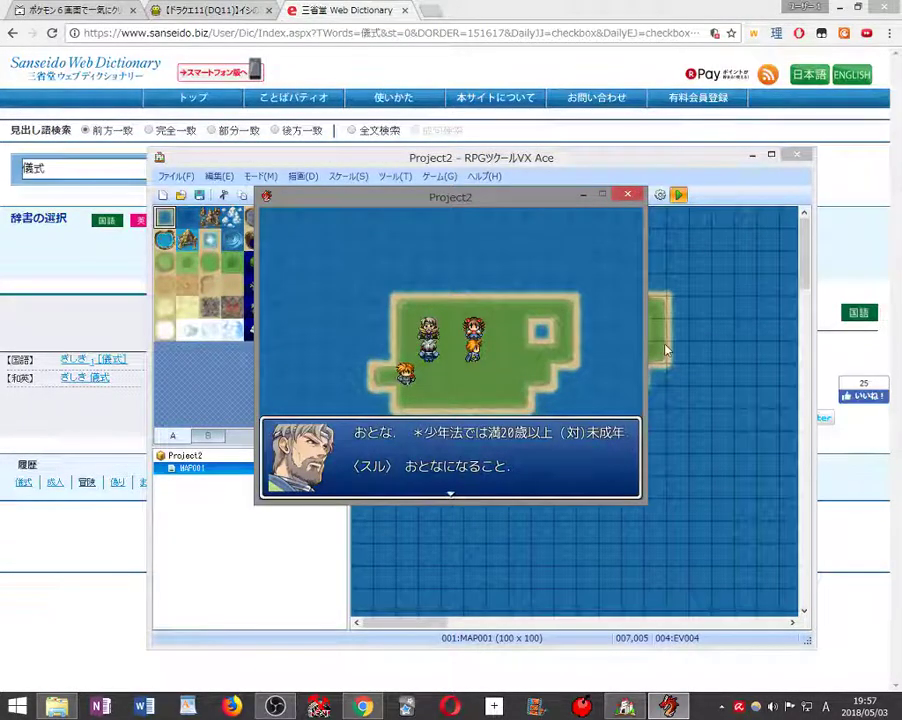
key(Return)
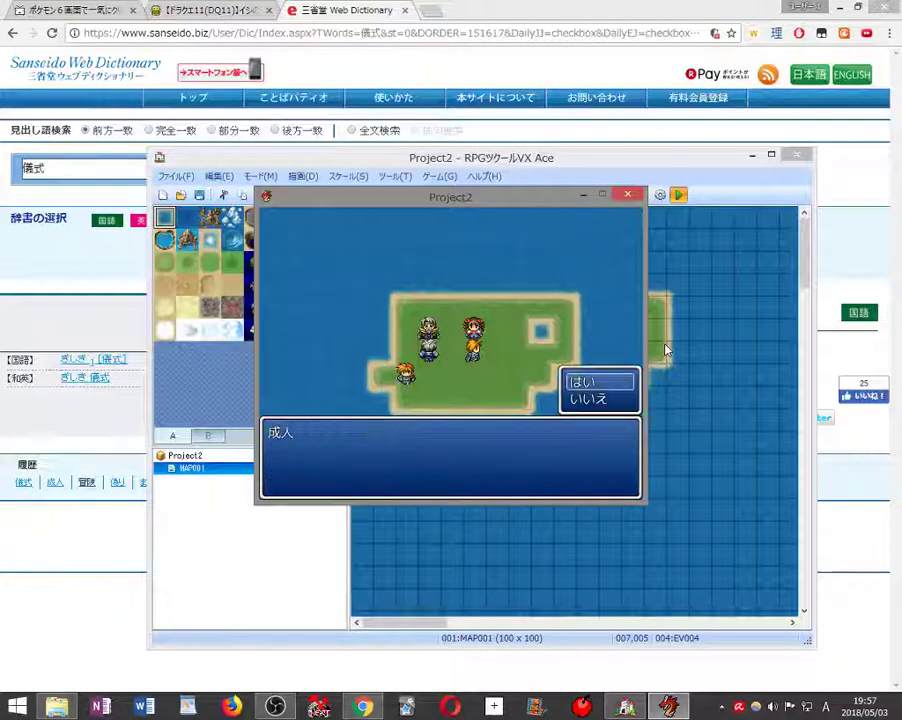
key(Return)
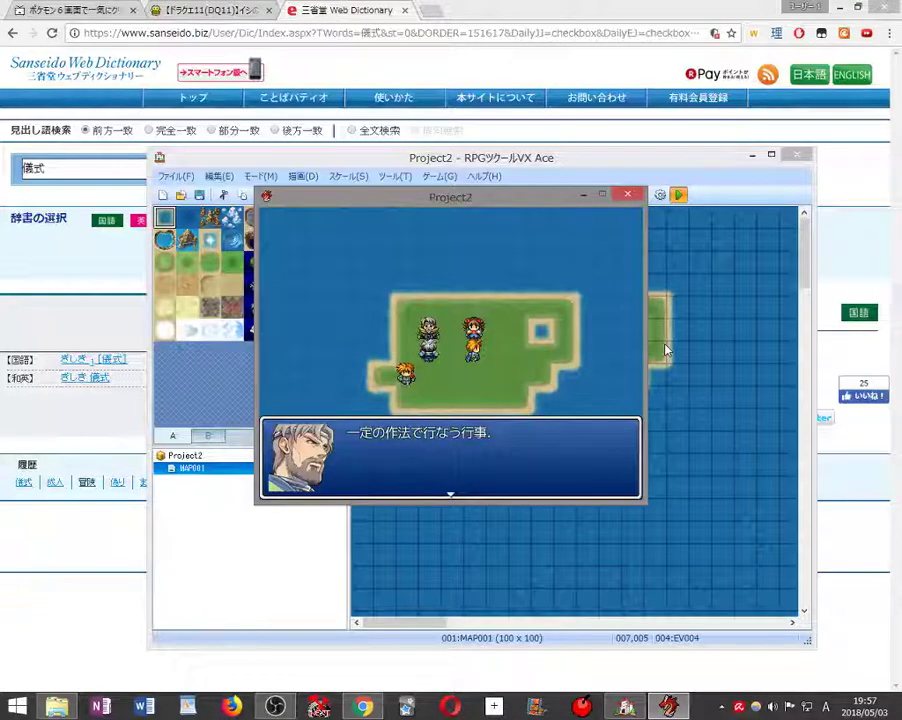
- Play through the 儀式 dialogue twice with はい as the answer, and close the playtest
key(Return)
key(Return)
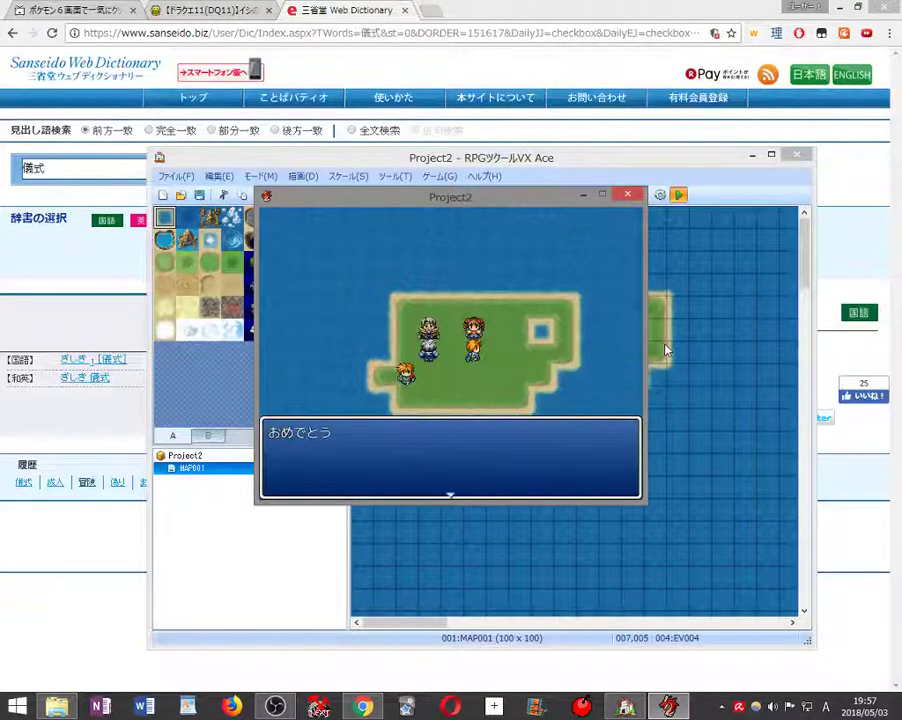
key(Return)
key(Return)
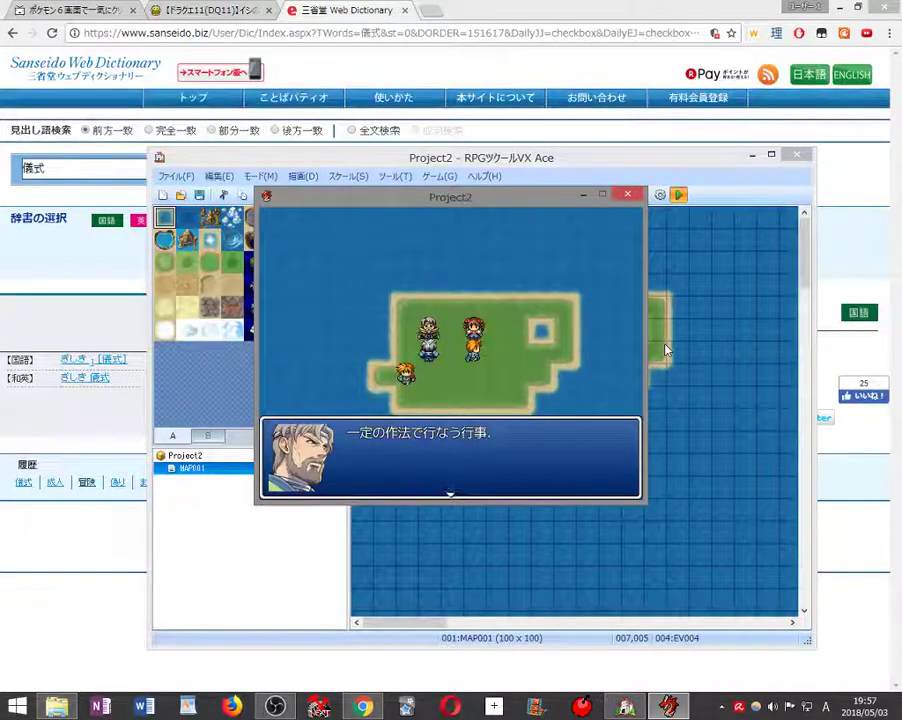
key(Return)
key(Return)
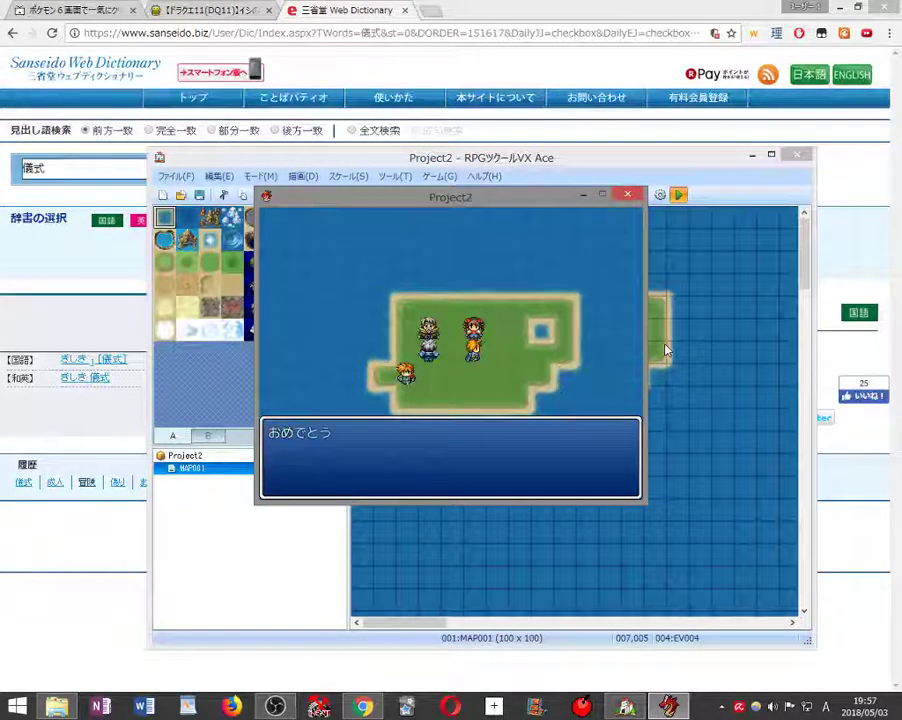
key(Return)
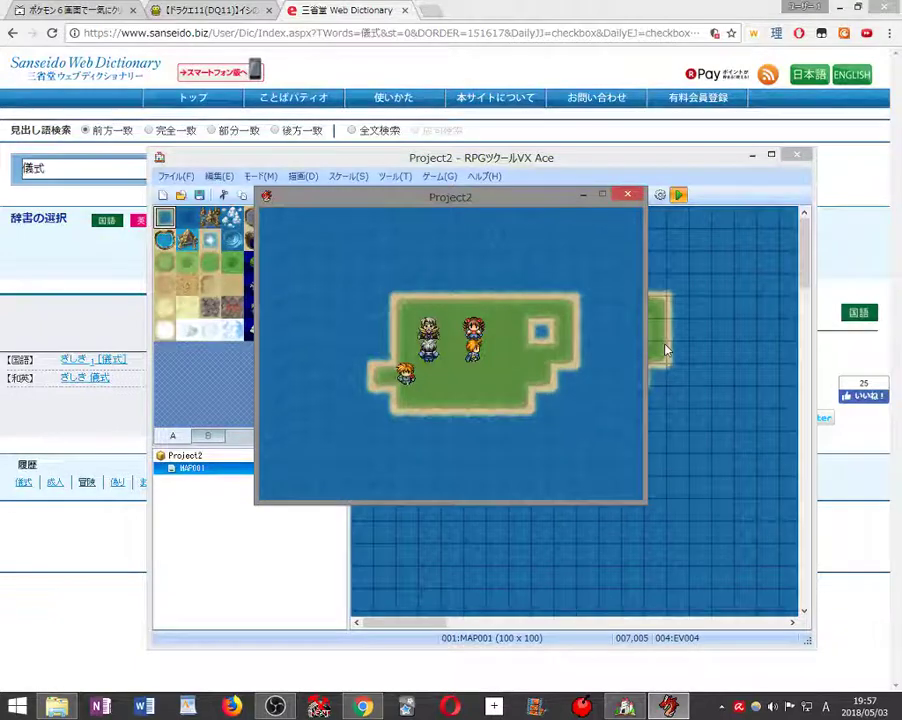
click(627, 194)
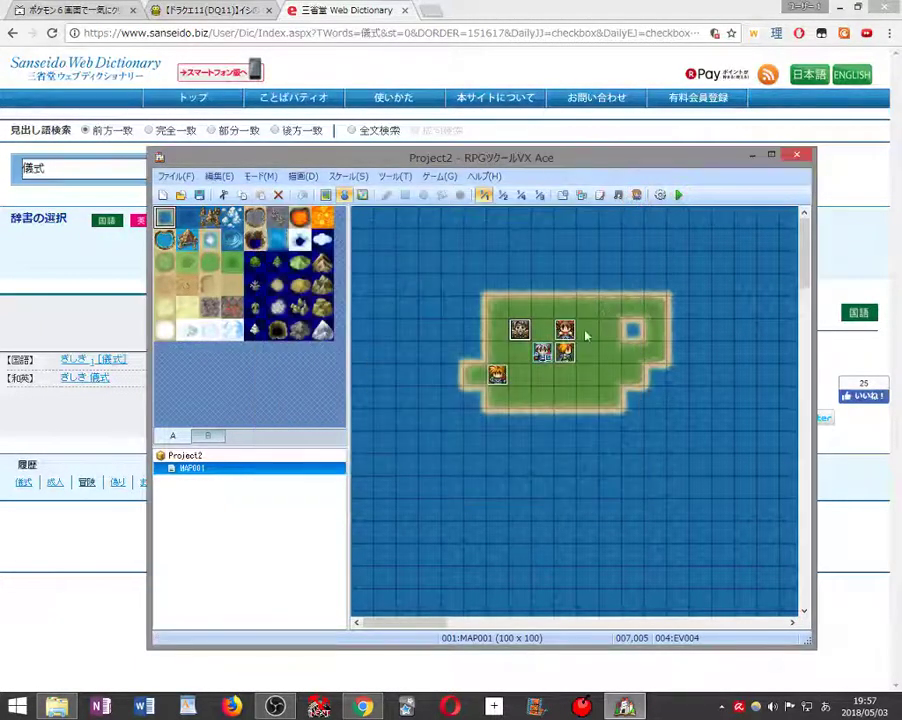
- Reopen event EV004 from the map on page 3 and review the commands in its はい and いいえ branches
double_click(518, 333)
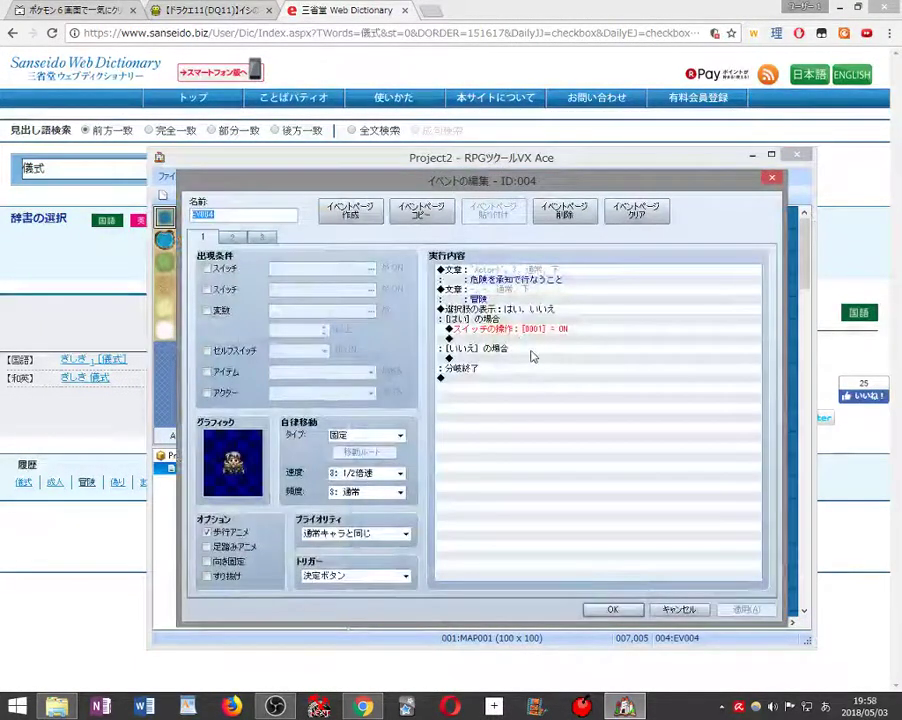
click(258, 237)
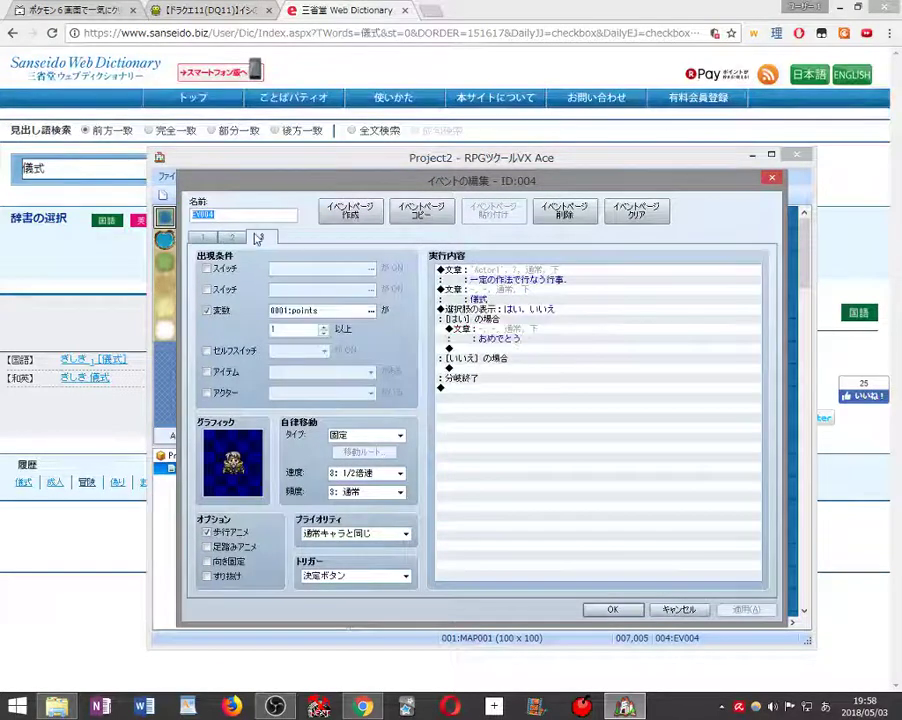
click(498, 335)
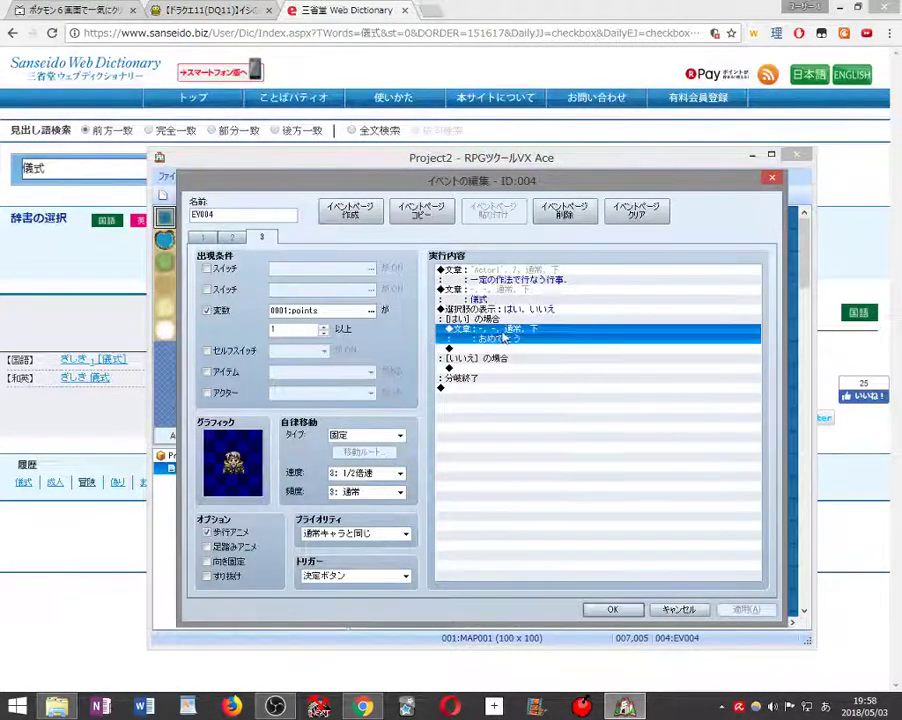
right_click(502, 336)
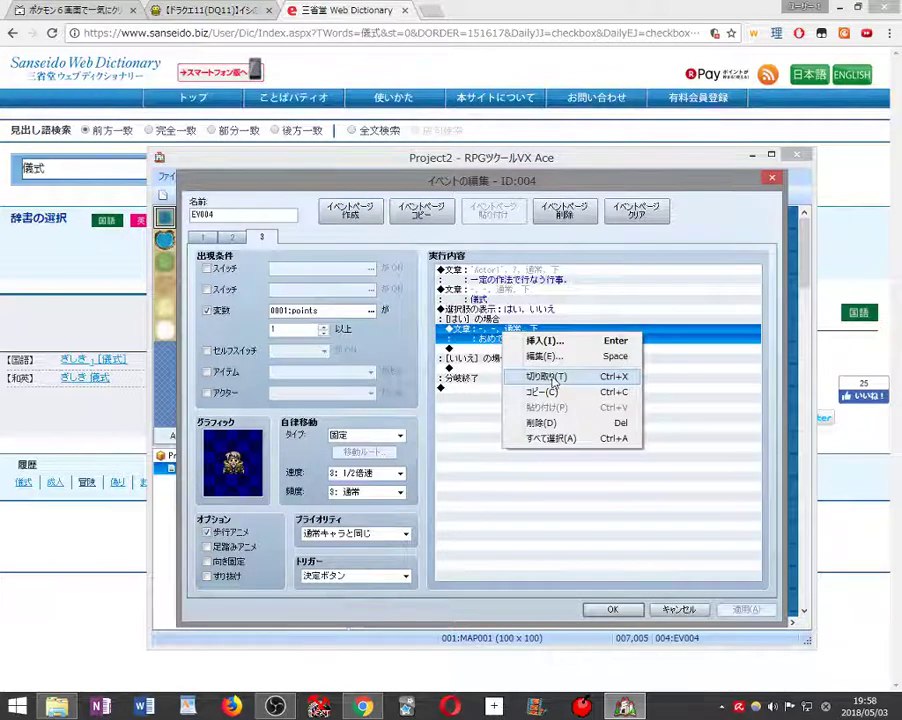
click(486, 372)
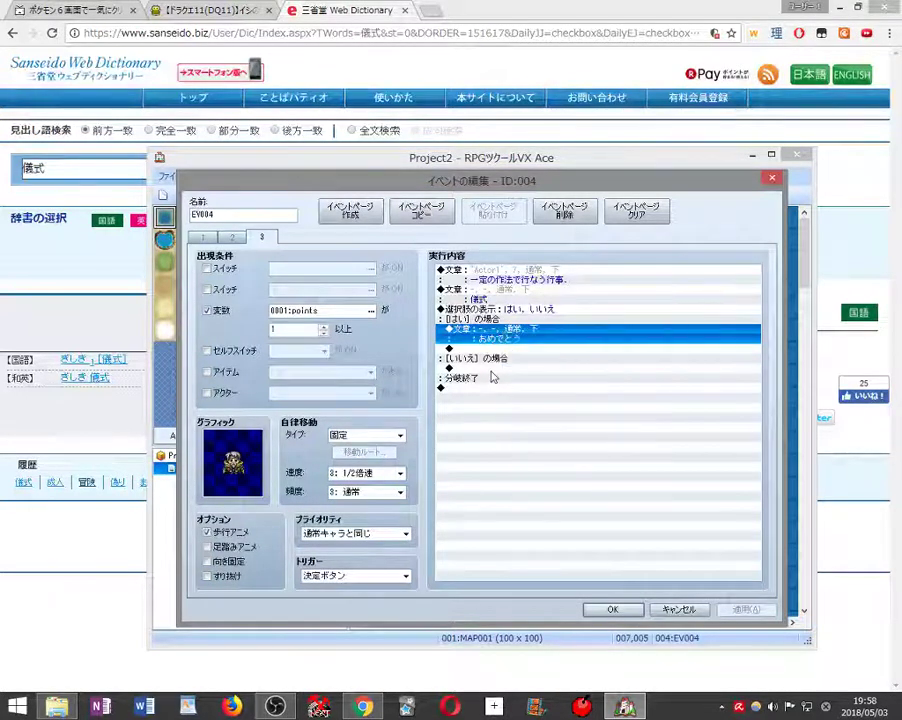
click(486, 370)
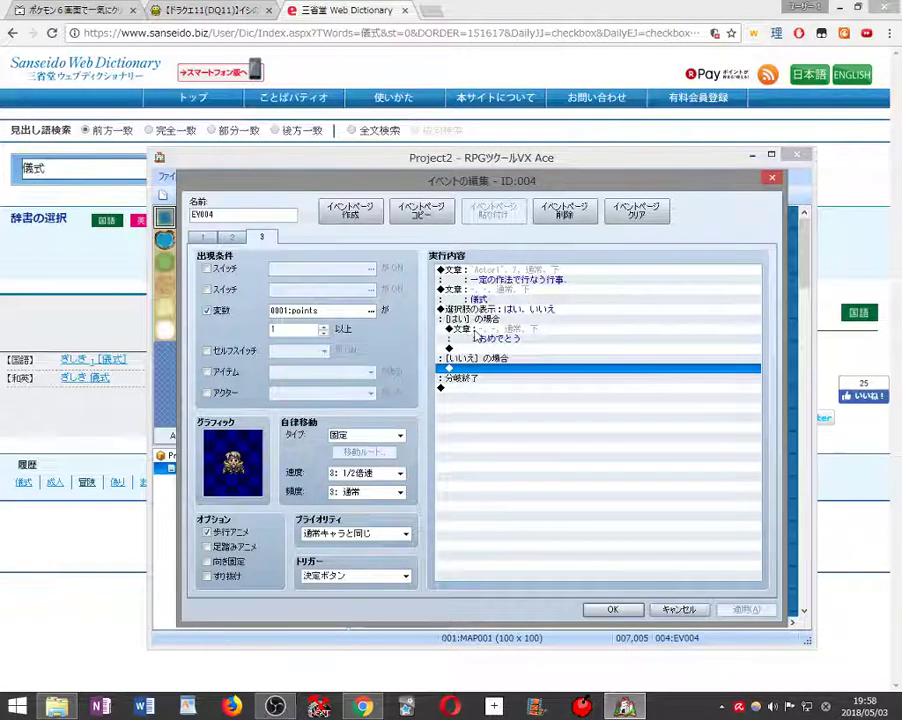
click(478, 334)
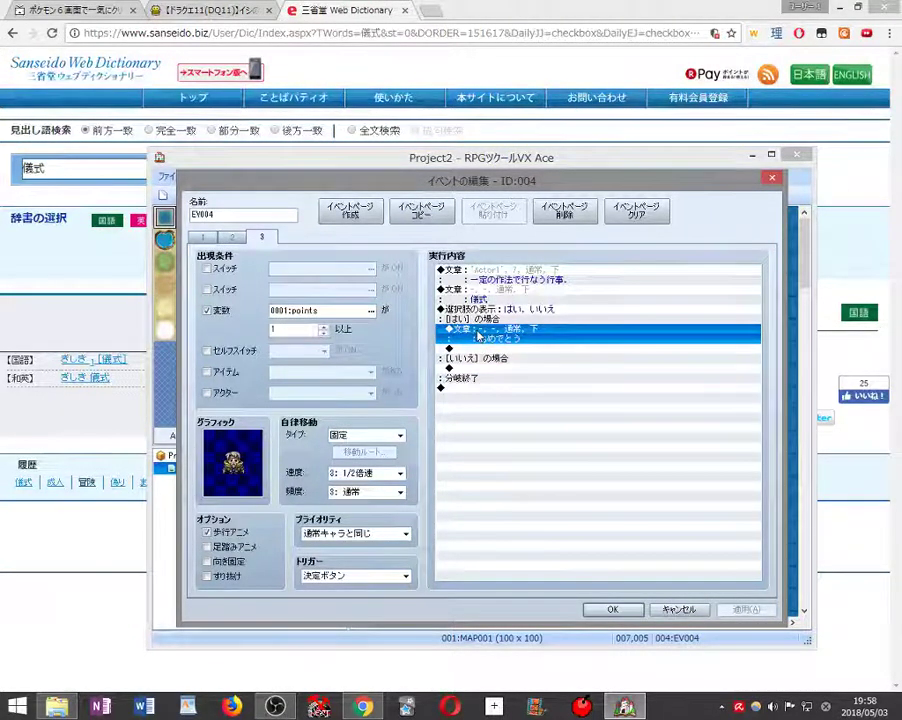
- Insert a 条件分岐 command at the end of event page 3 with the condition お金 1 以上, keeping the それ以外の場合 branch
click(466, 388)
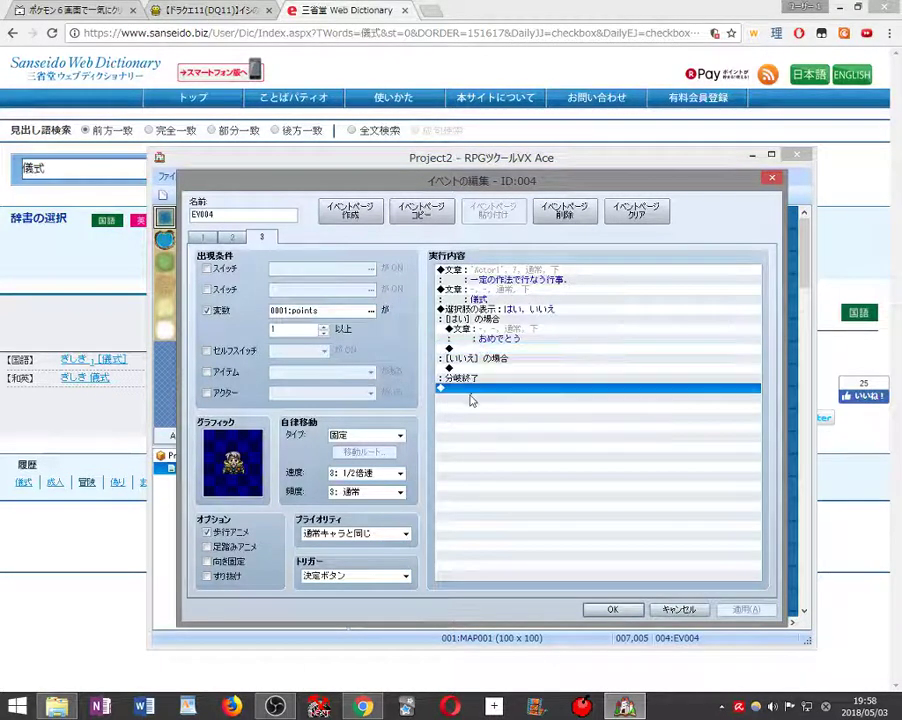
right_click(466, 390)
click(508, 400)
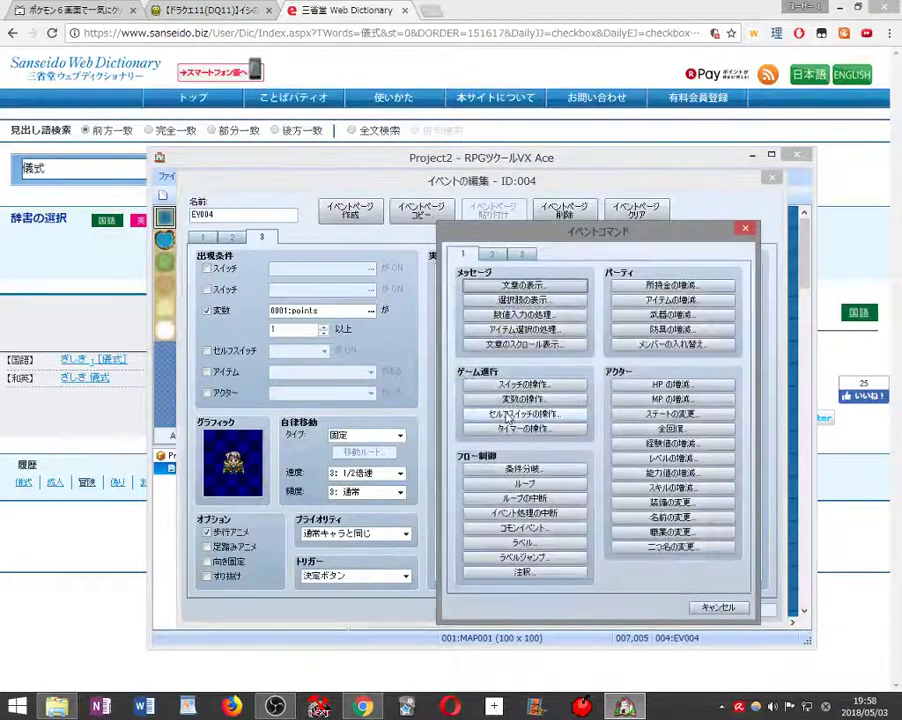
click(546, 469)
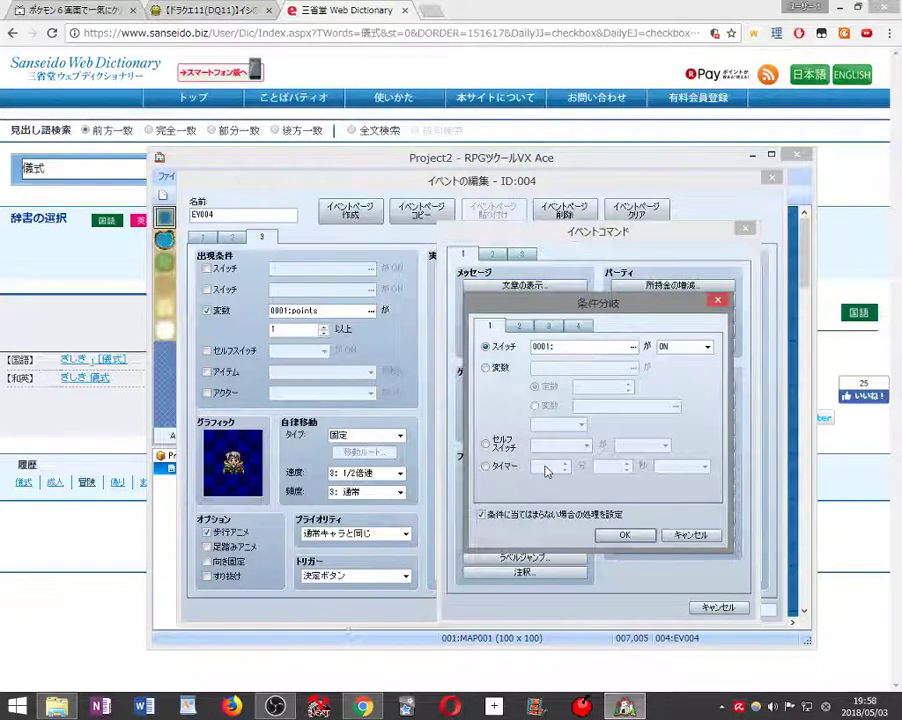
click(518, 328)
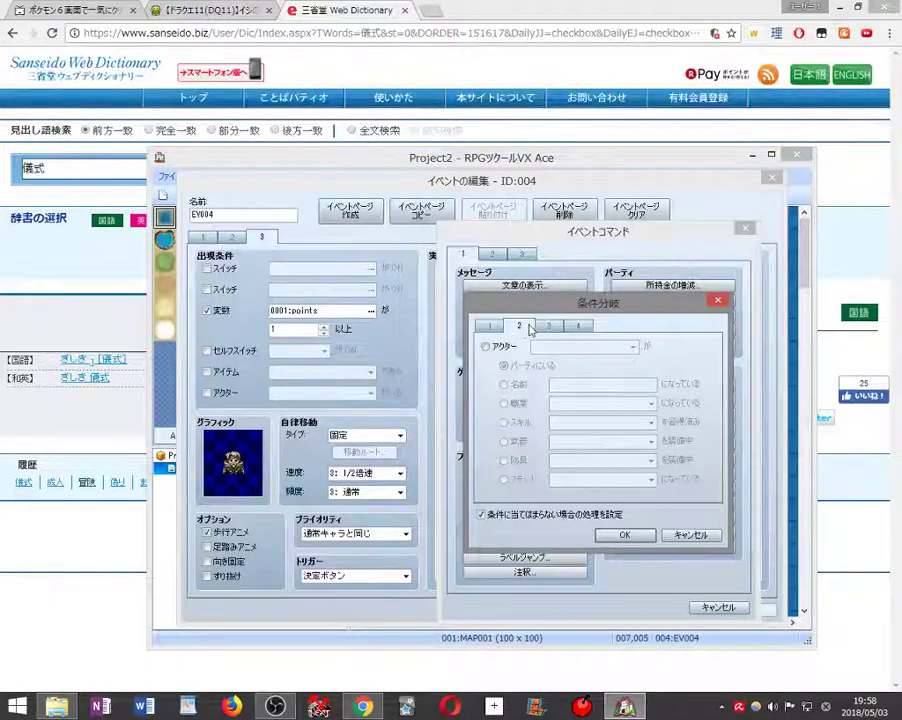
click(549, 327)
click(574, 328)
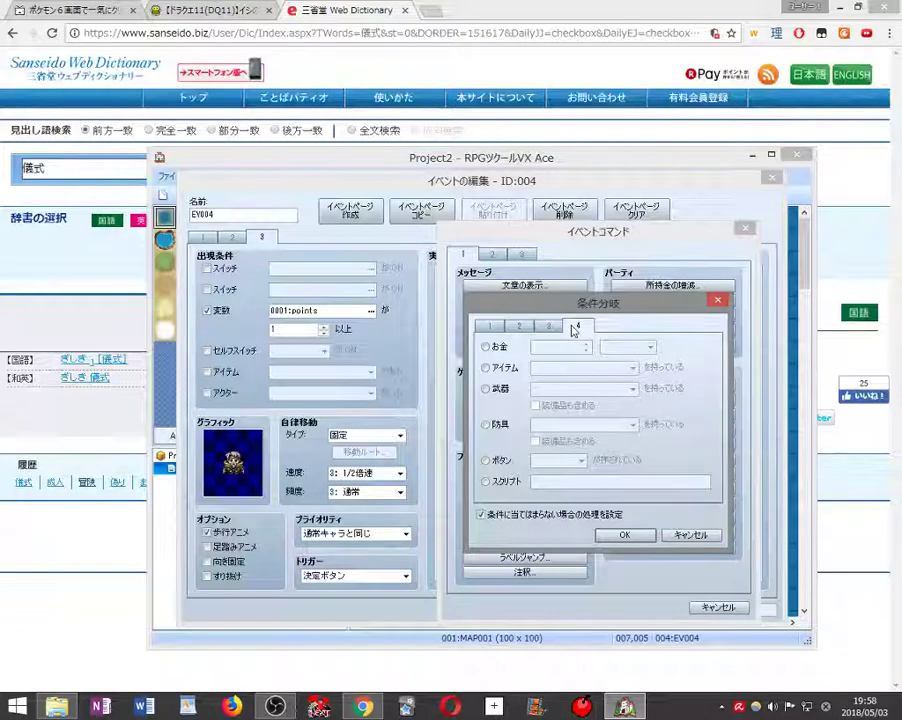
click(485, 461)
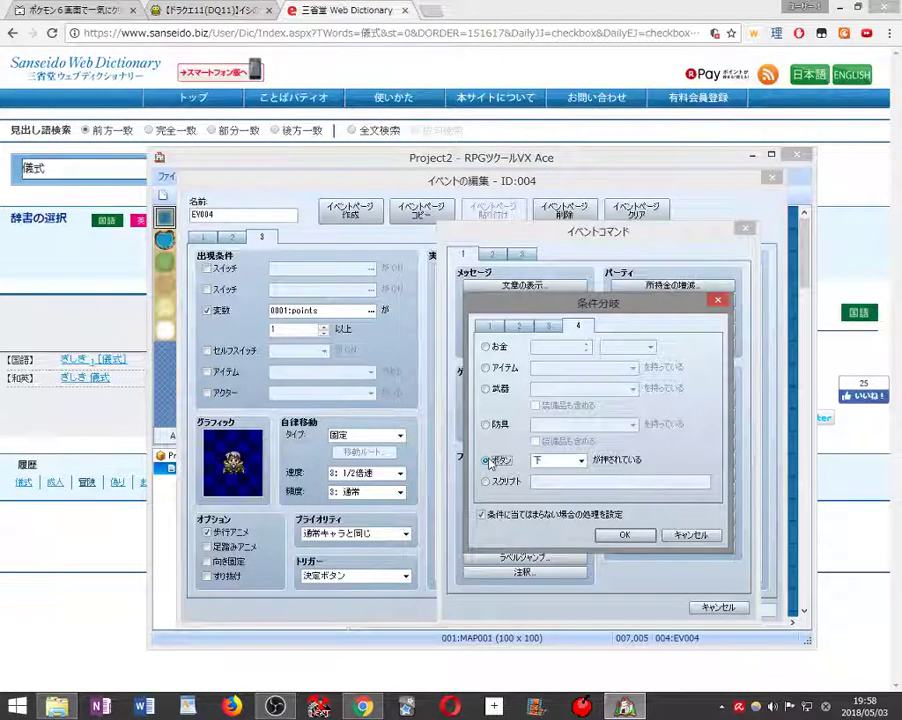
click(485, 346)
click(490, 327)
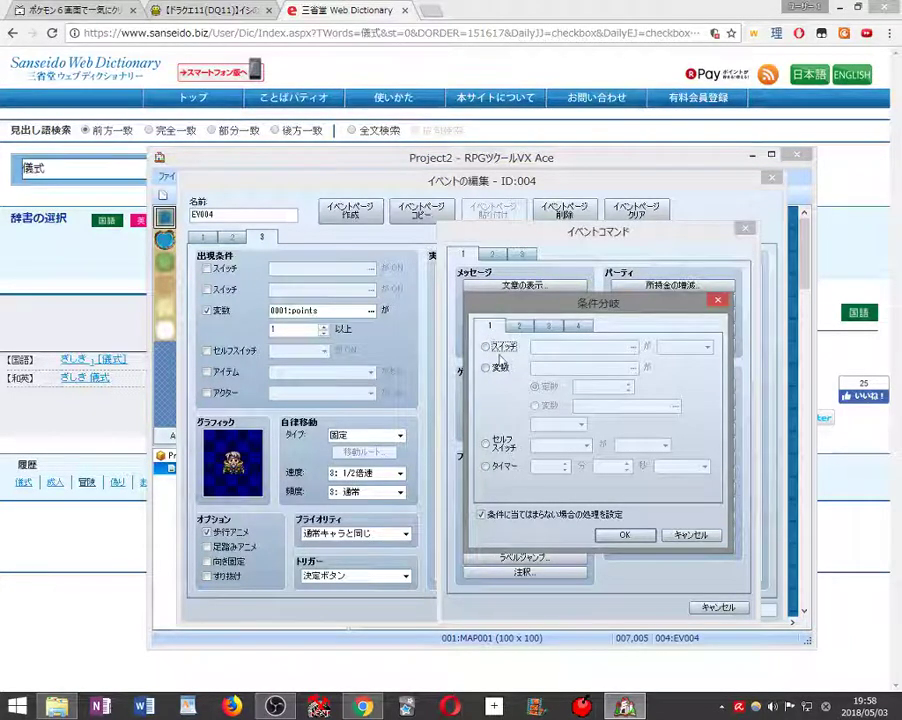
click(585, 327)
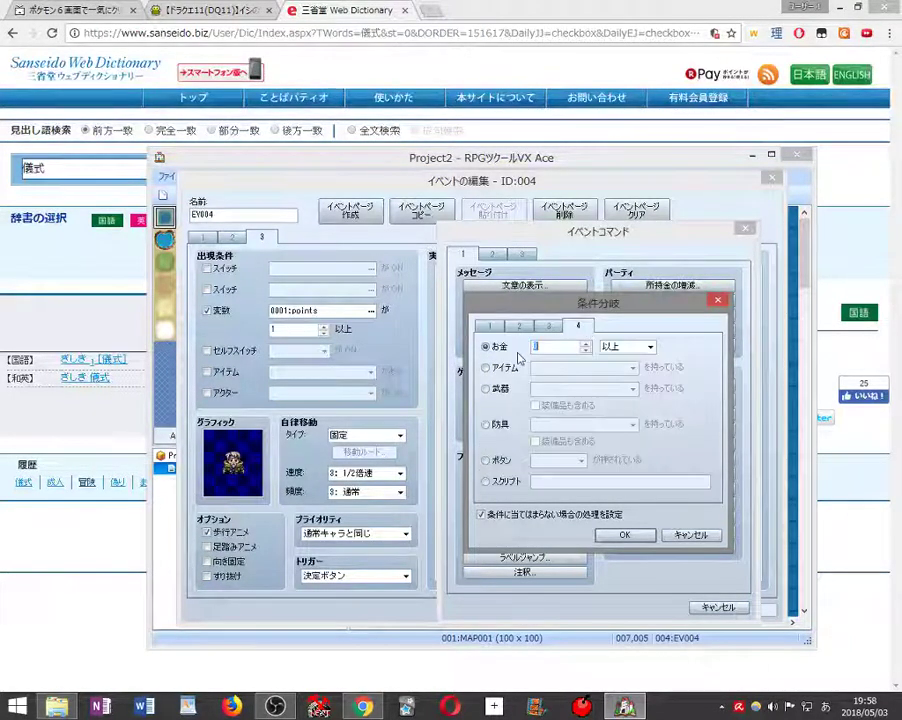
click(624, 535)
click(484, 425)
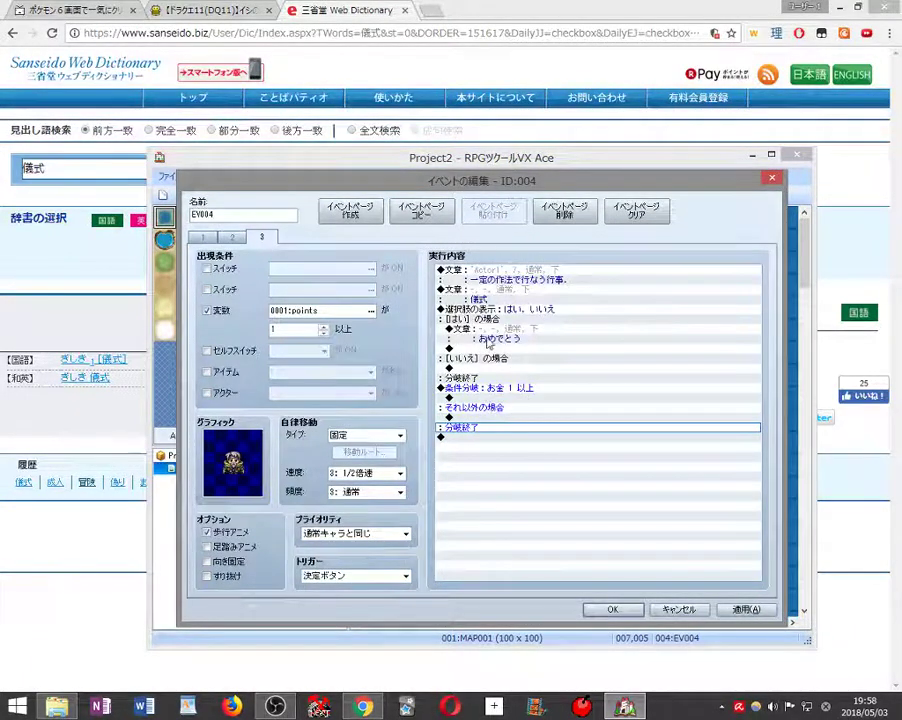
click(493, 278)
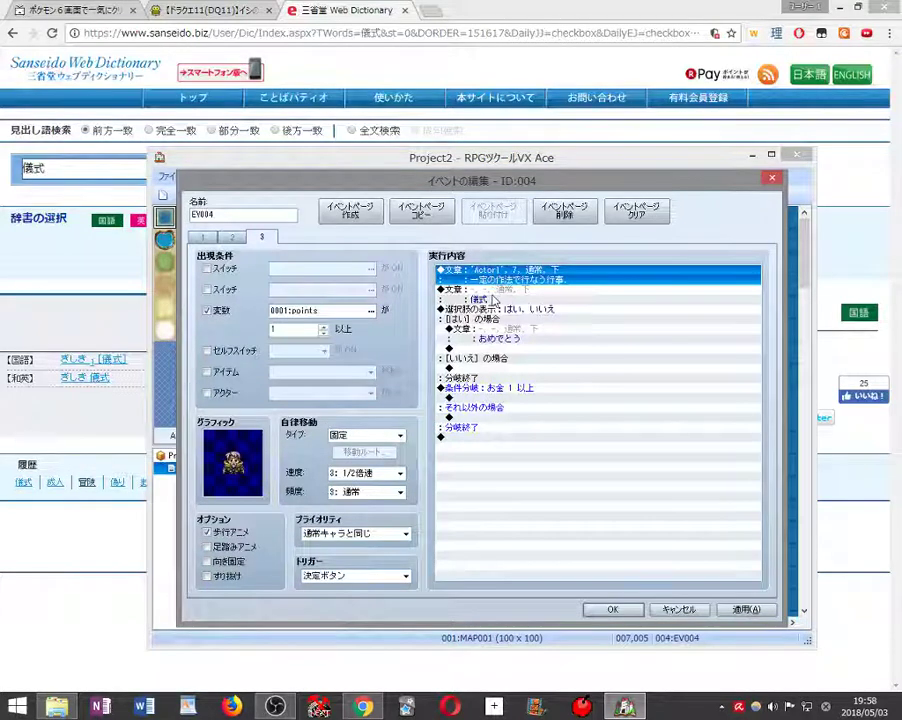
- Move the 儀式 messages and the はい/いいえ choice block into the それ以外の場合 branch of the money condition
shift+click(493, 299)
shift+click(495, 366)
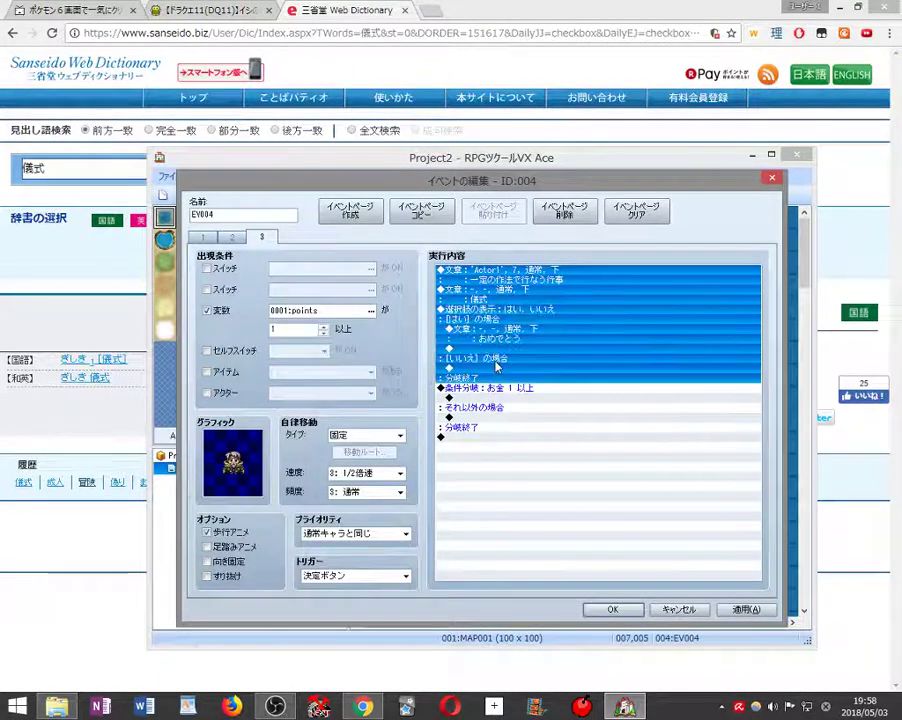
right_click(503, 362)
click(530, 403)
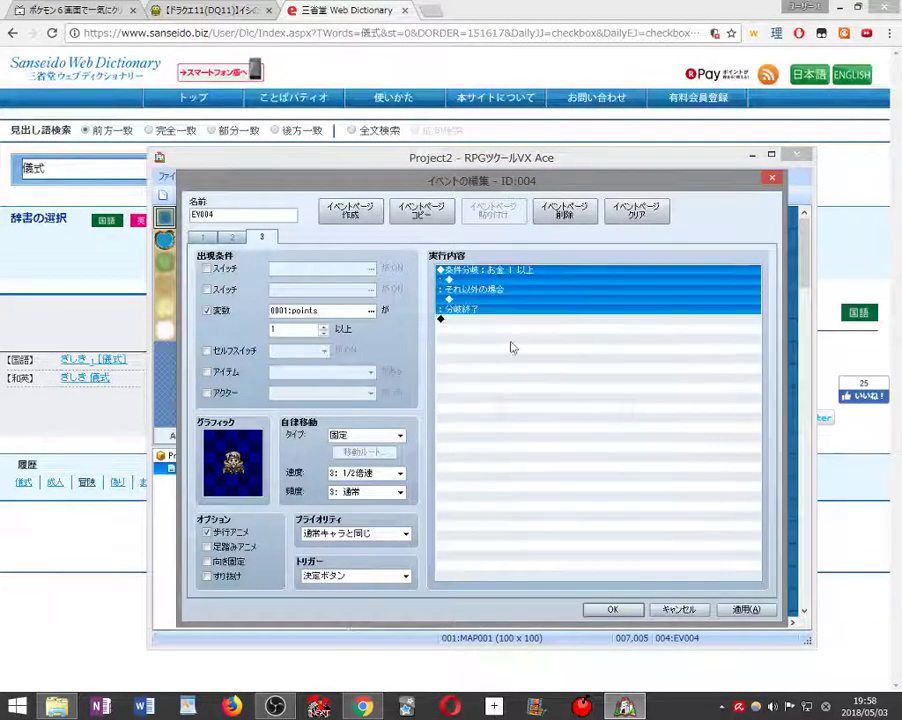
click(480, 300)
right_click(479, 301)
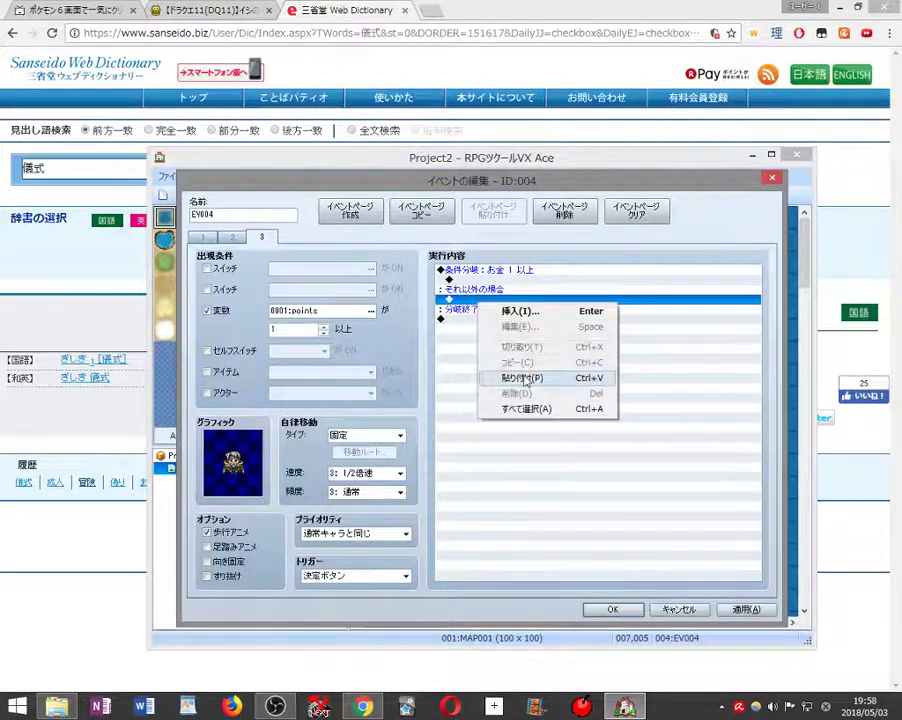
click(522, 377)
- Move the おめでとう message from the はい branch into the お金 1 以上 branch and check the rearranged commands
click(516, 362)
right_click(516, 362)
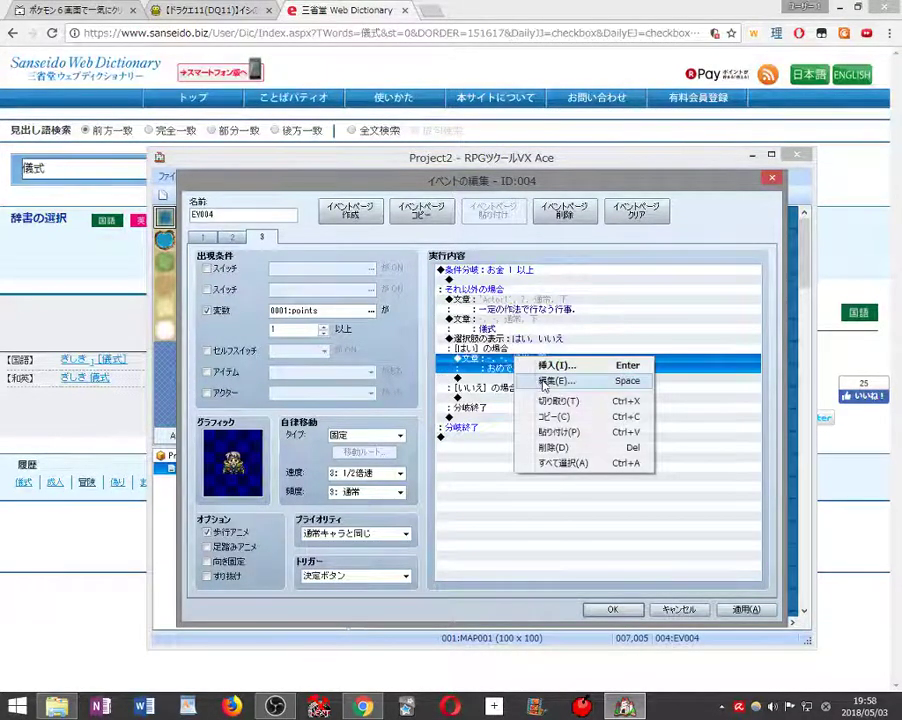
click(530, 396)
right_click(498, 280)
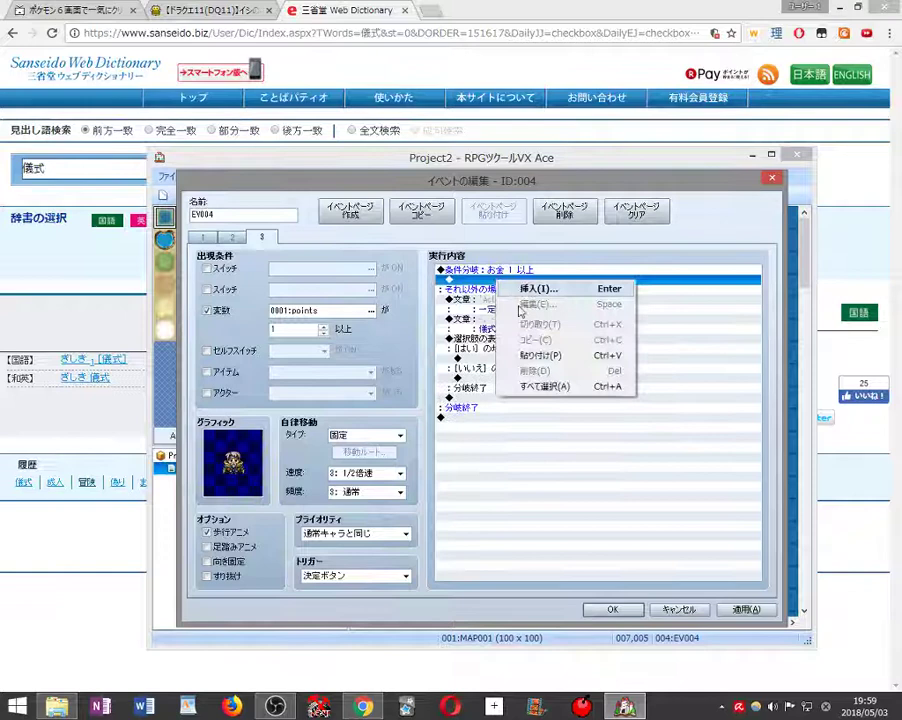
click(540, 355)
click(508, 272)
click(512, 320)
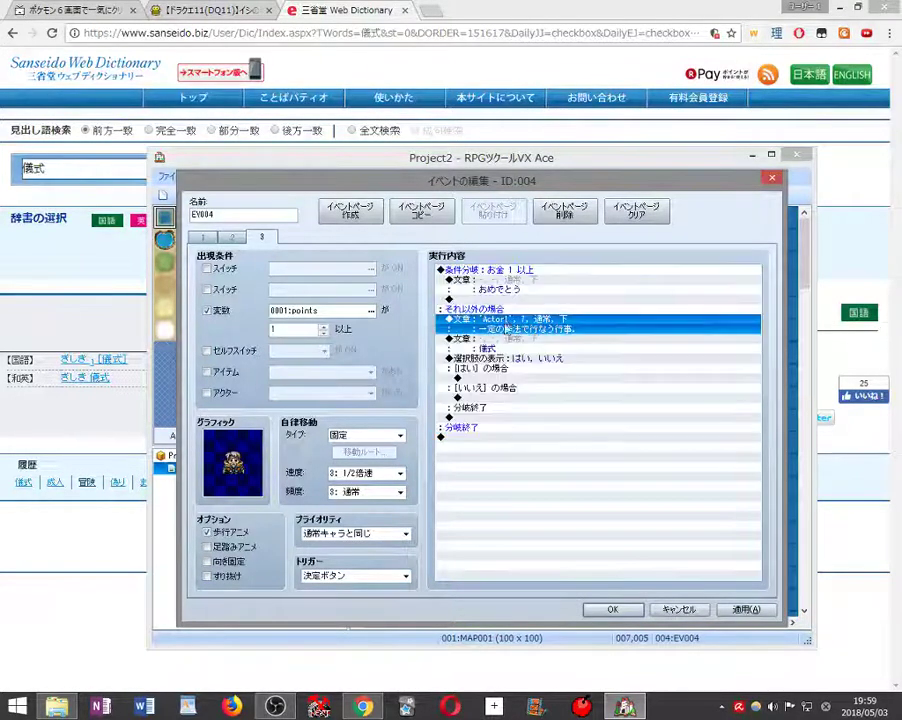
click(510, 289)
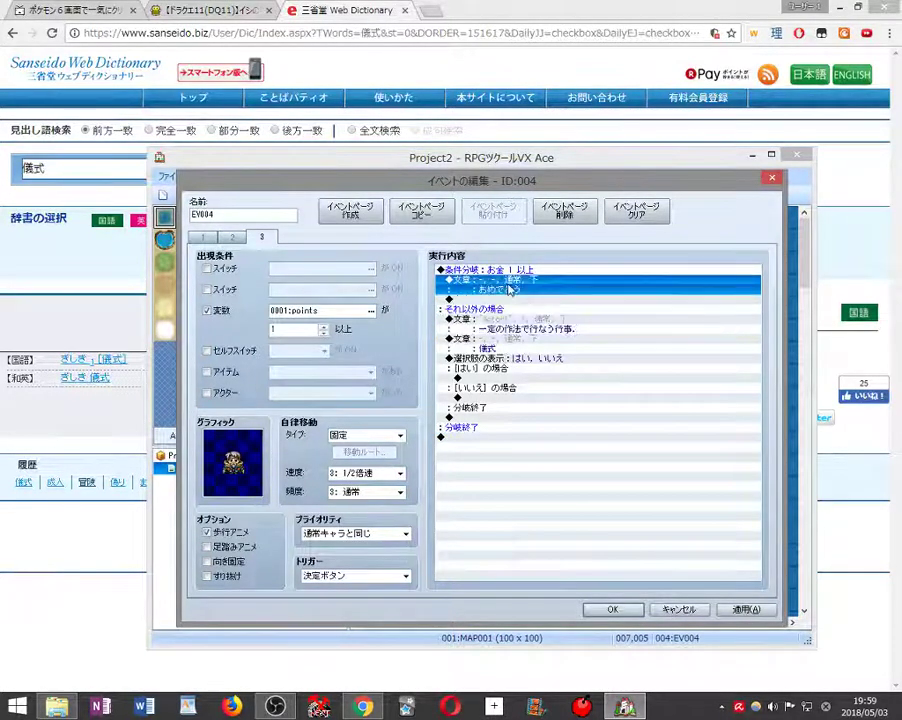
- Insert a 所持金の増減 command adding a constant 1 in the はい branch, and save the changes to event EV004
click(497, 378)
right_click(495, 378)
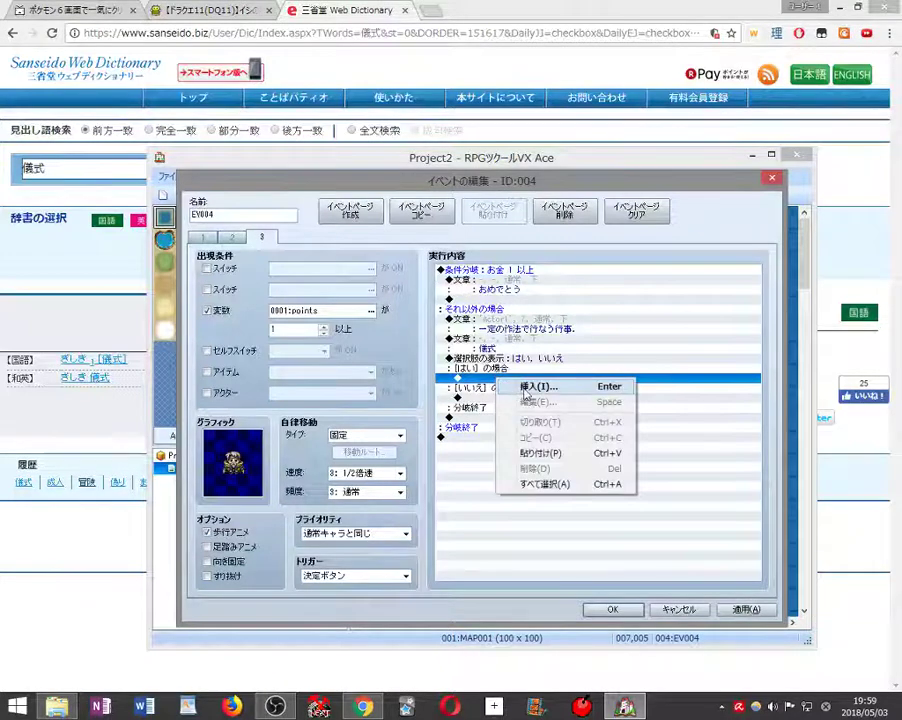
click(520, 384)
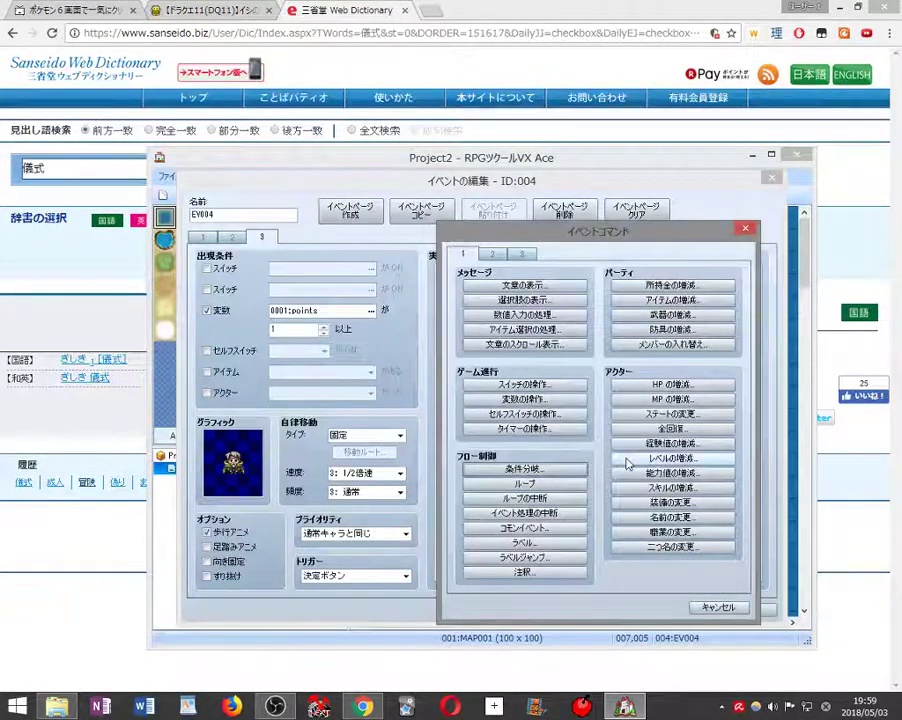
click(521, 254)
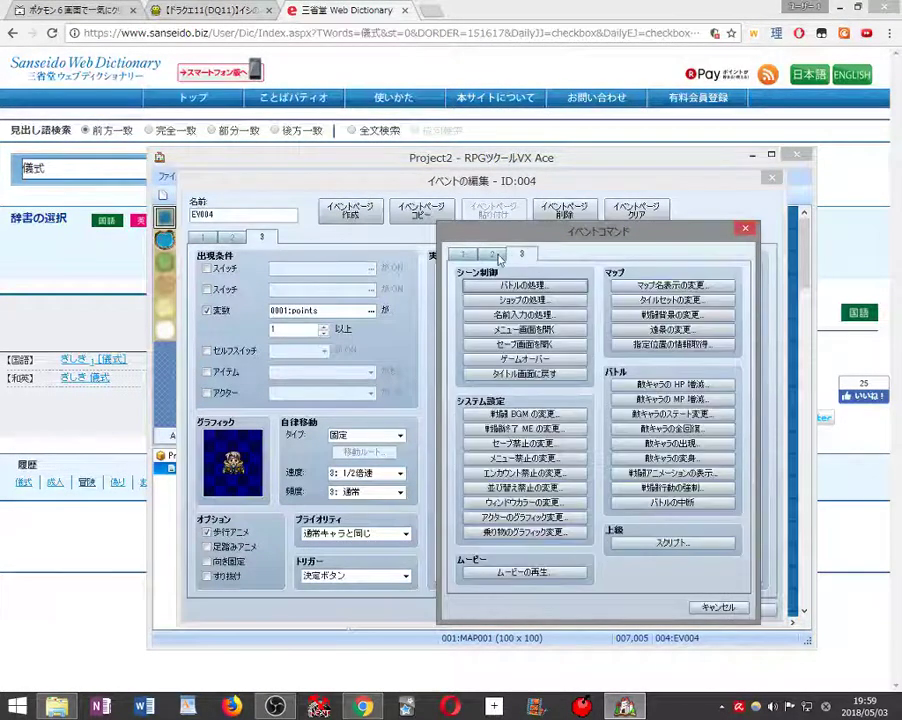
click(492, 255)
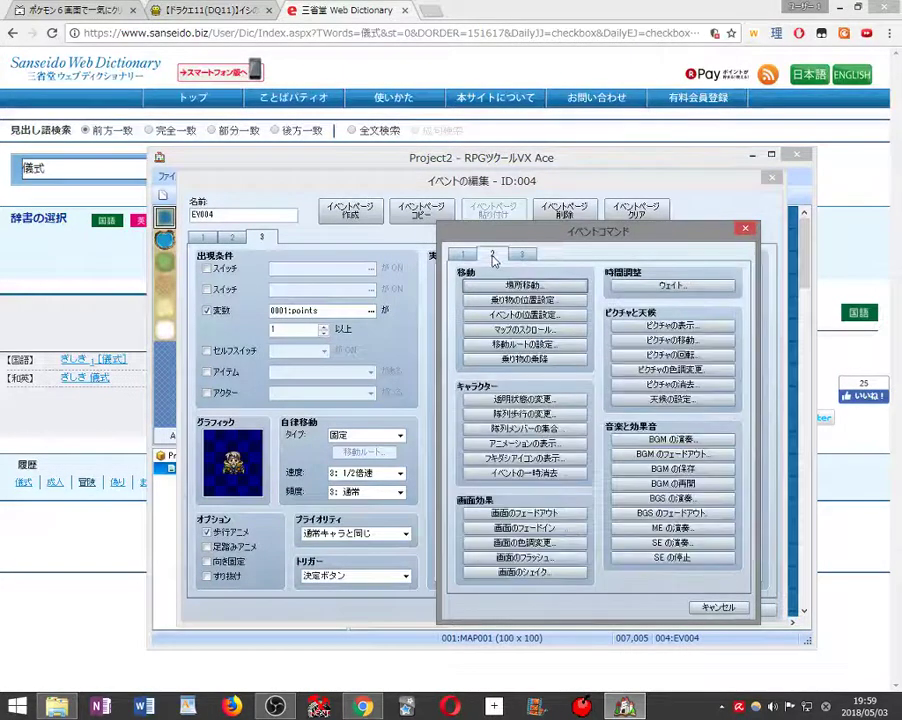
click(463, 254)
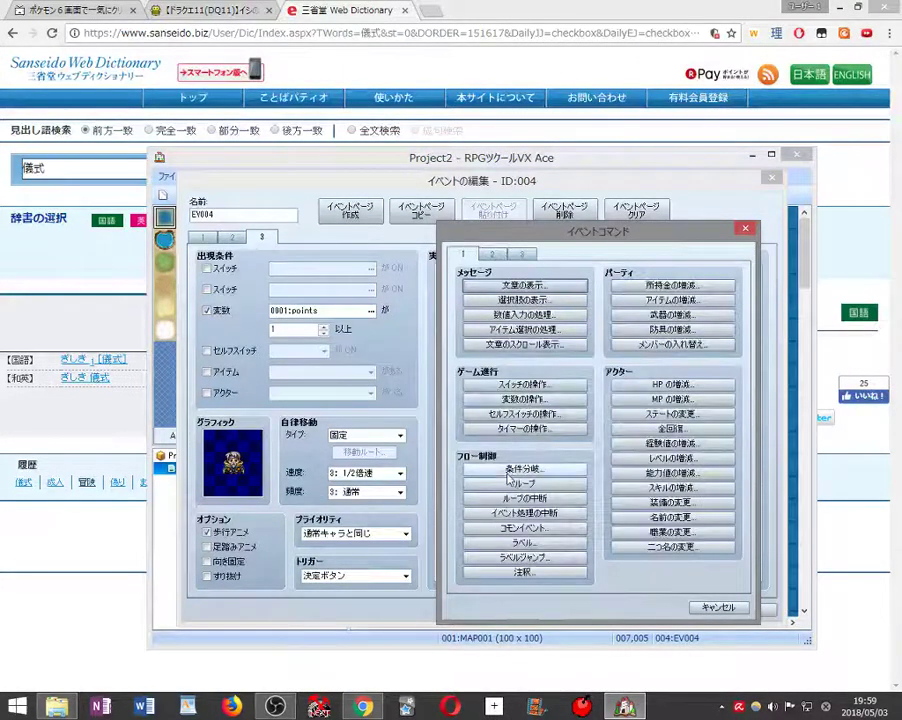
click(524, 399)
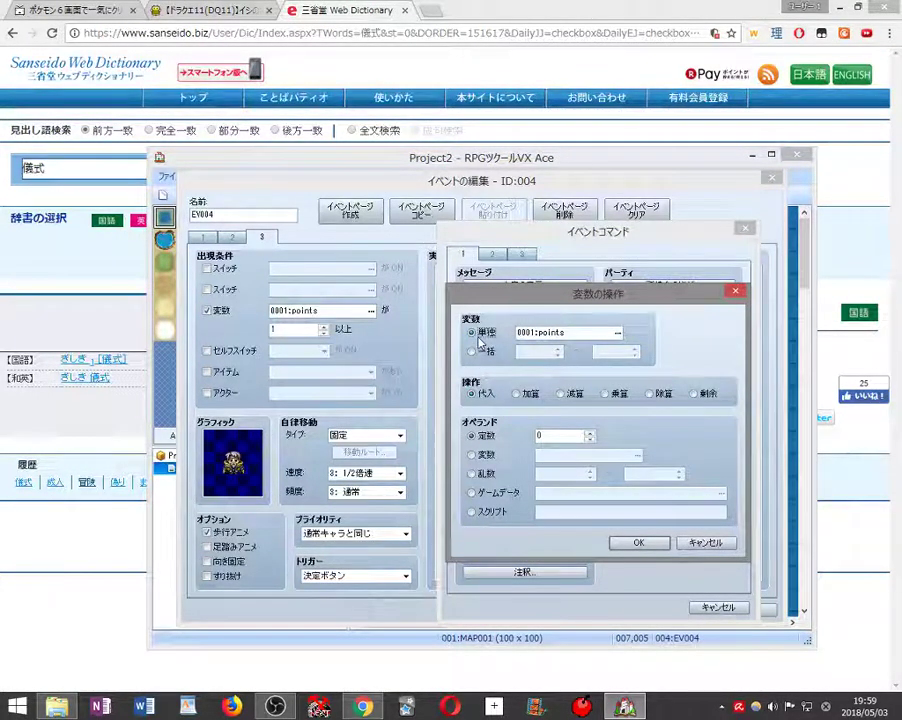
click(705, 543)
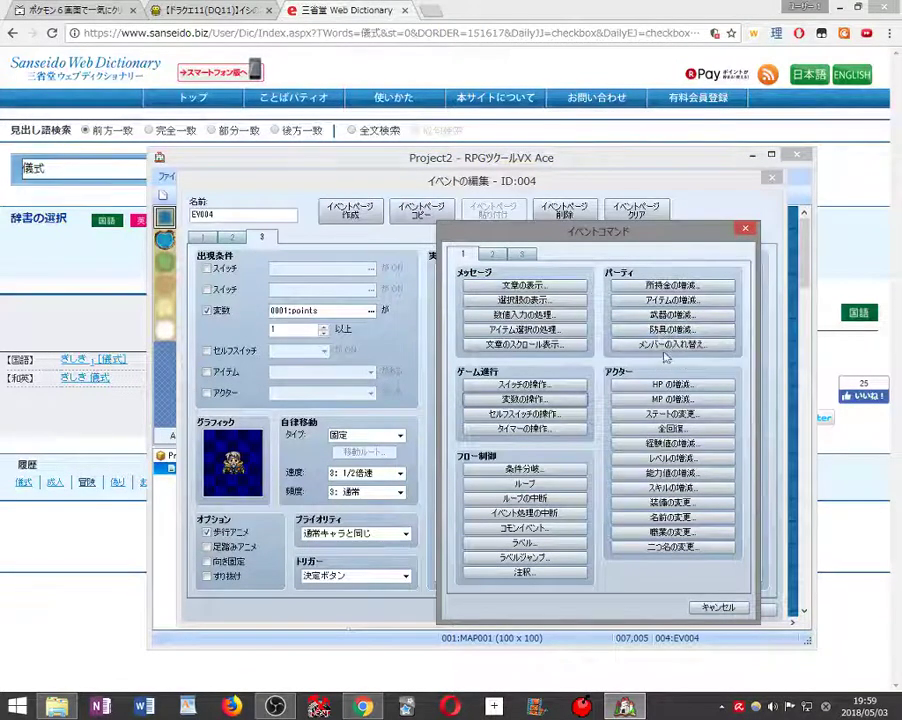
click(664, 287)
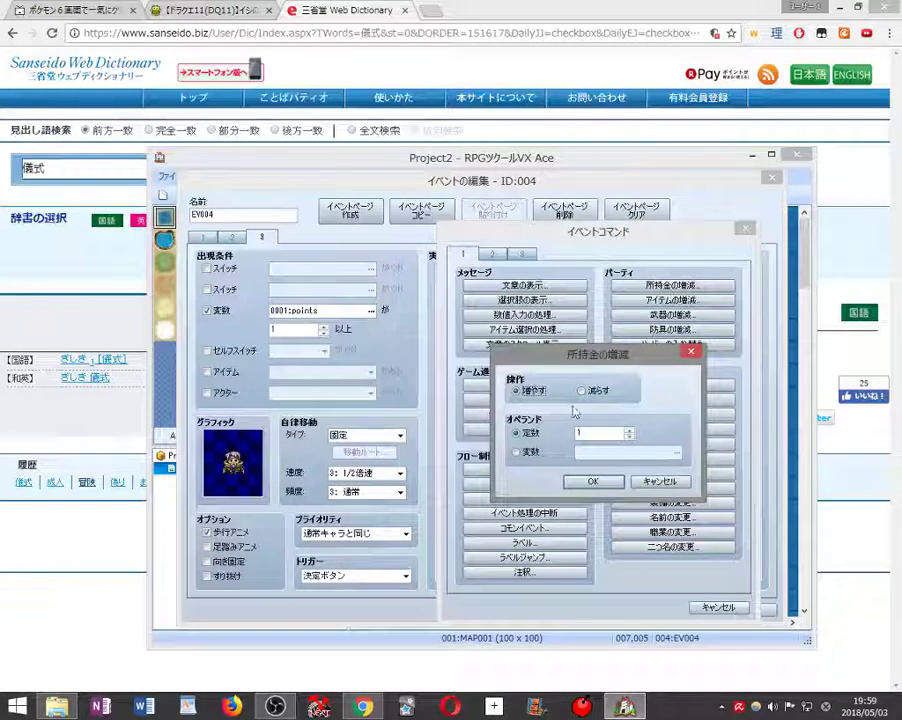
click(590, 482)
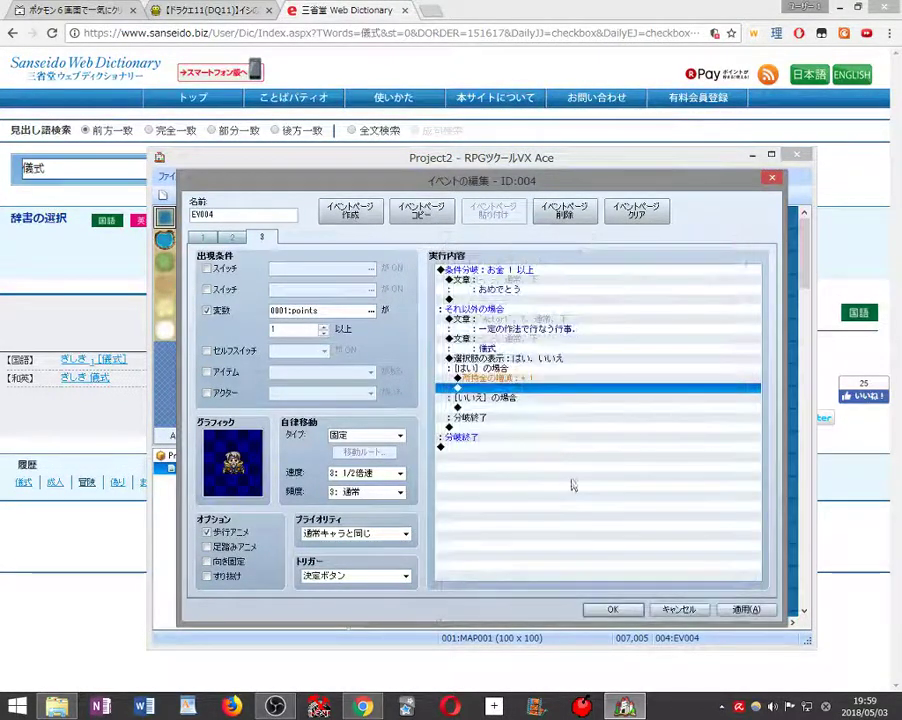
click(732, 603)
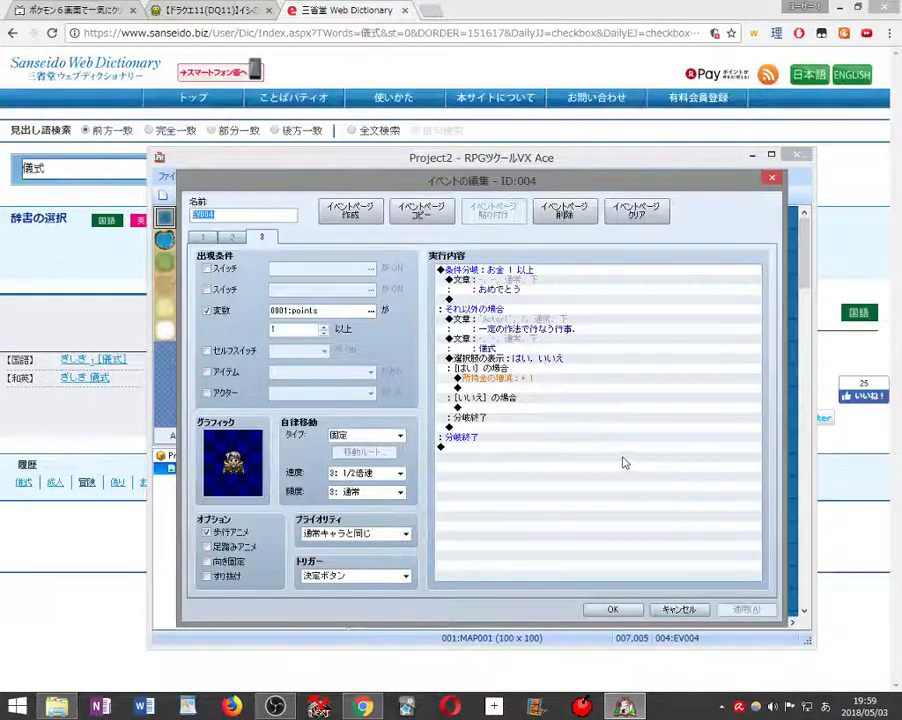
click(612, 609)
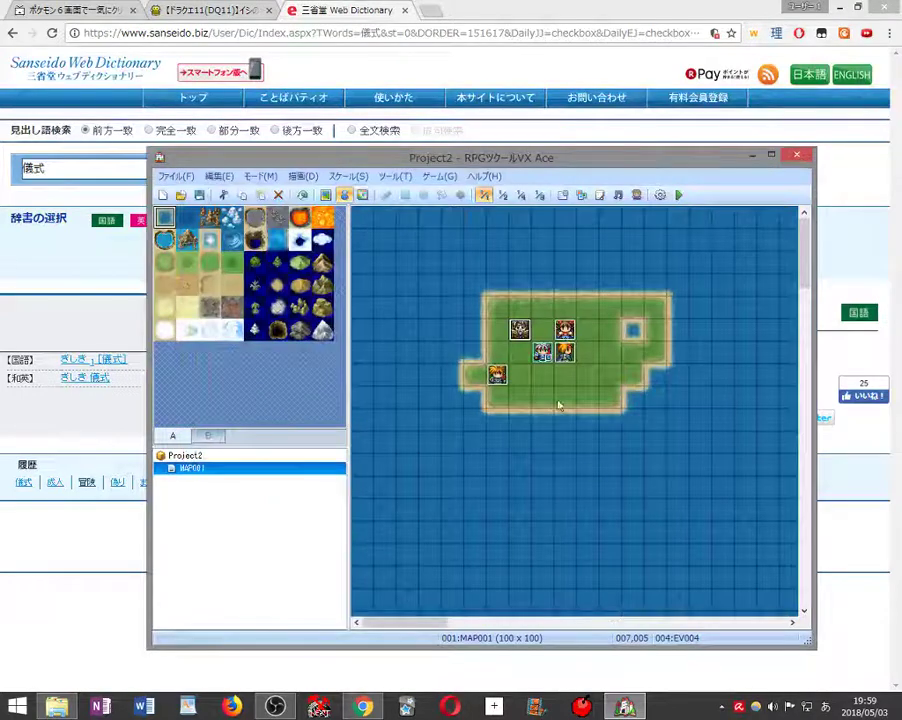
- Start a new-game playtest and go through the 冒険, 成人 and 儀式 dialogue with はい as the answer
key(F12)
key(Return)
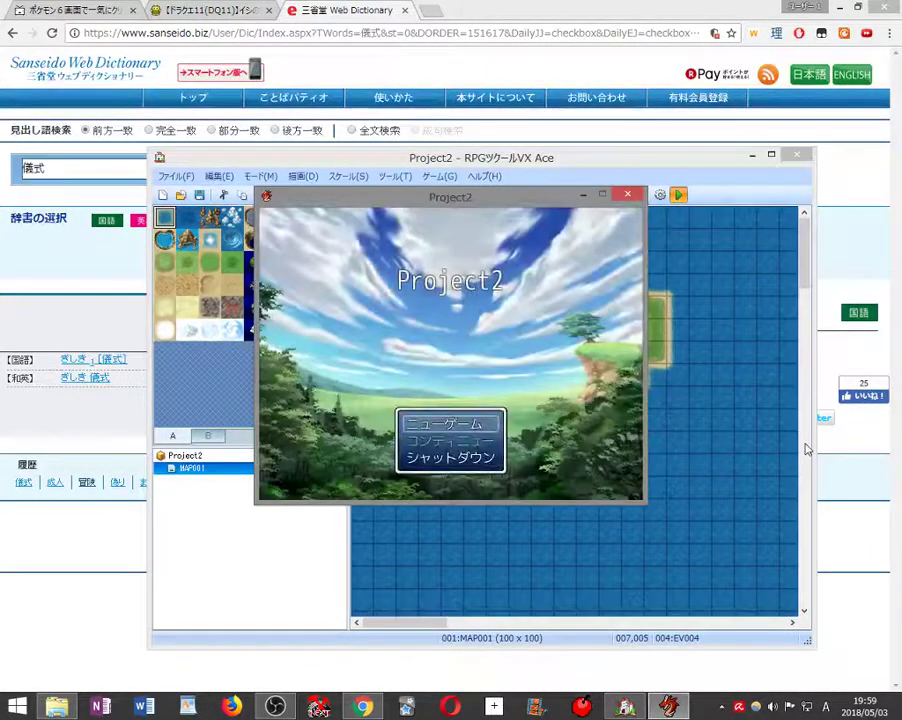
key(Return)
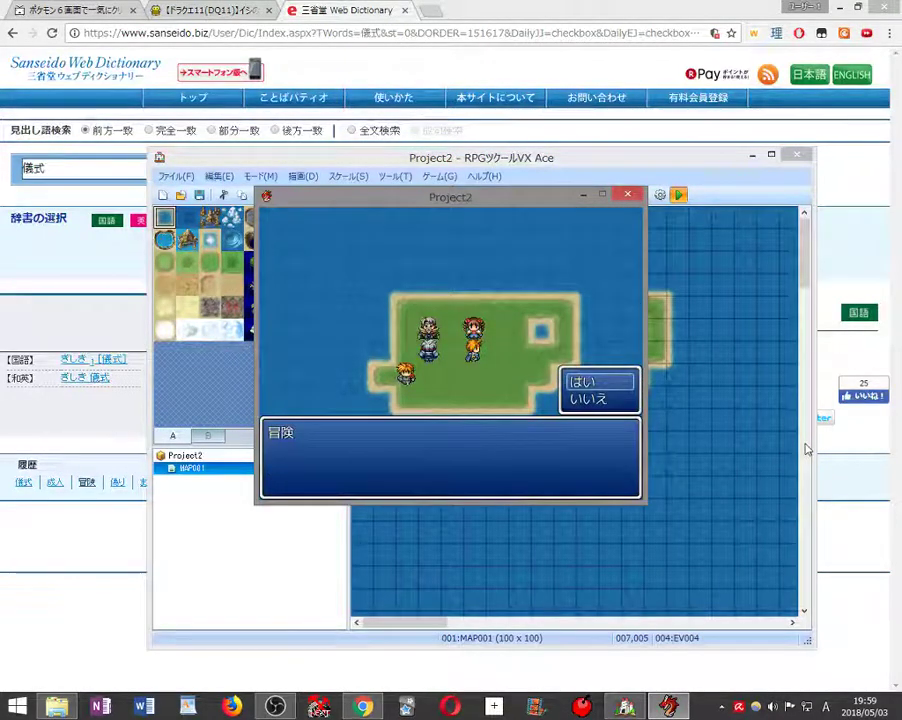
key(Return)
key(Return)
key(Return)
key(Return)
key(Return)
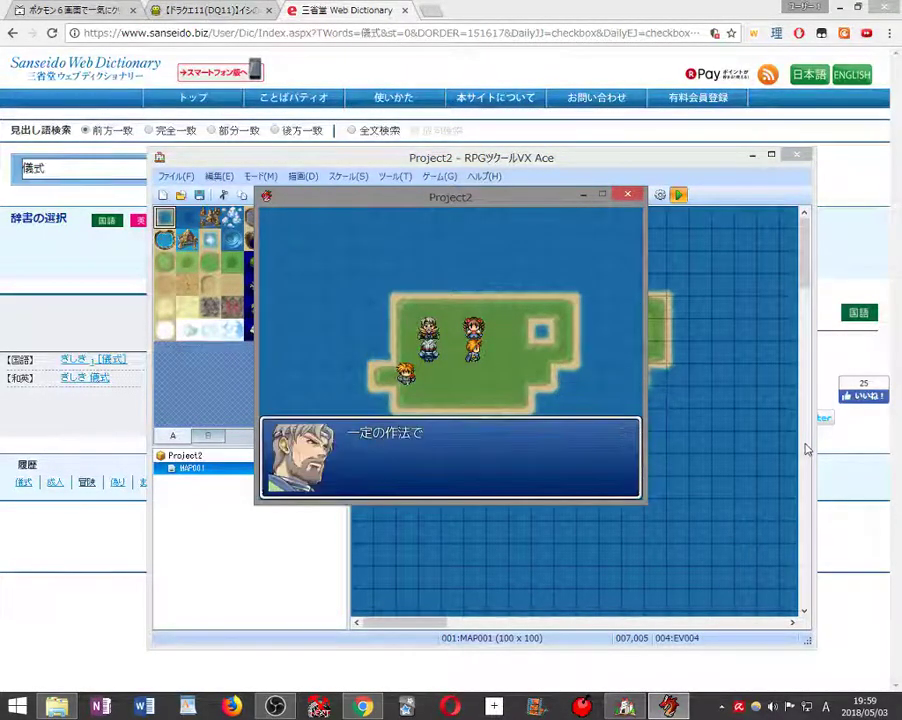
key(Return)
key(Return)
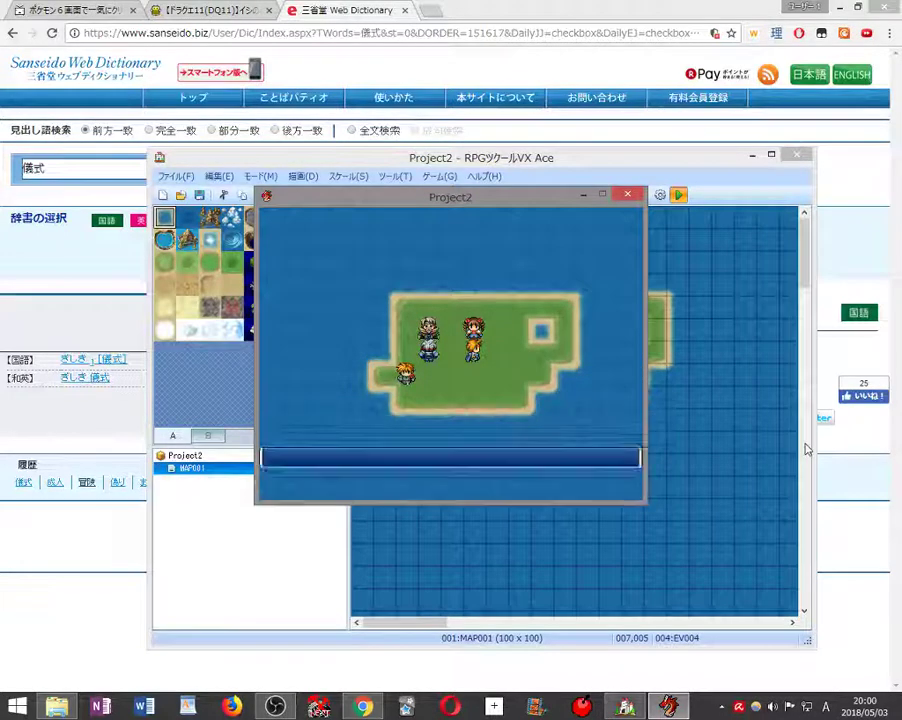
key(Return)
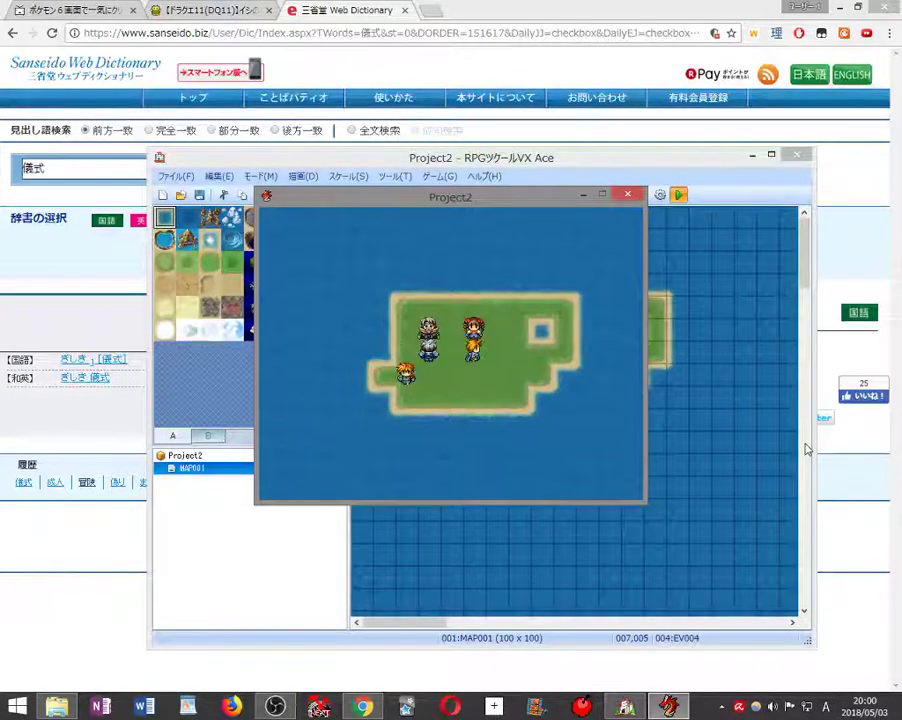
- Talk to the neighbouring characters and test the 緒川 reading question with both おがわ and いとかわ
key(Return)
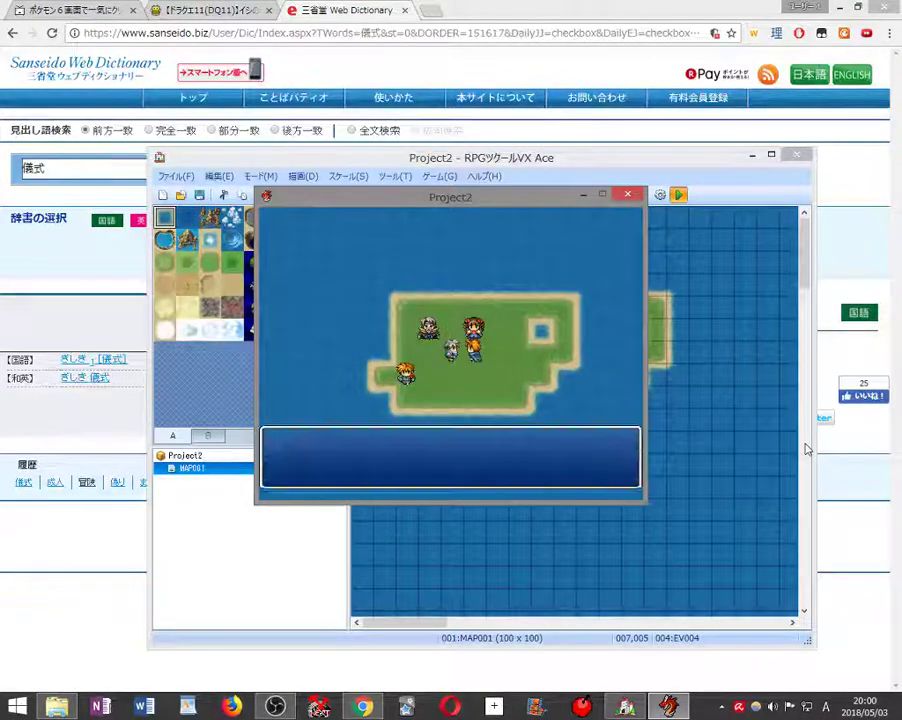
key(Return)
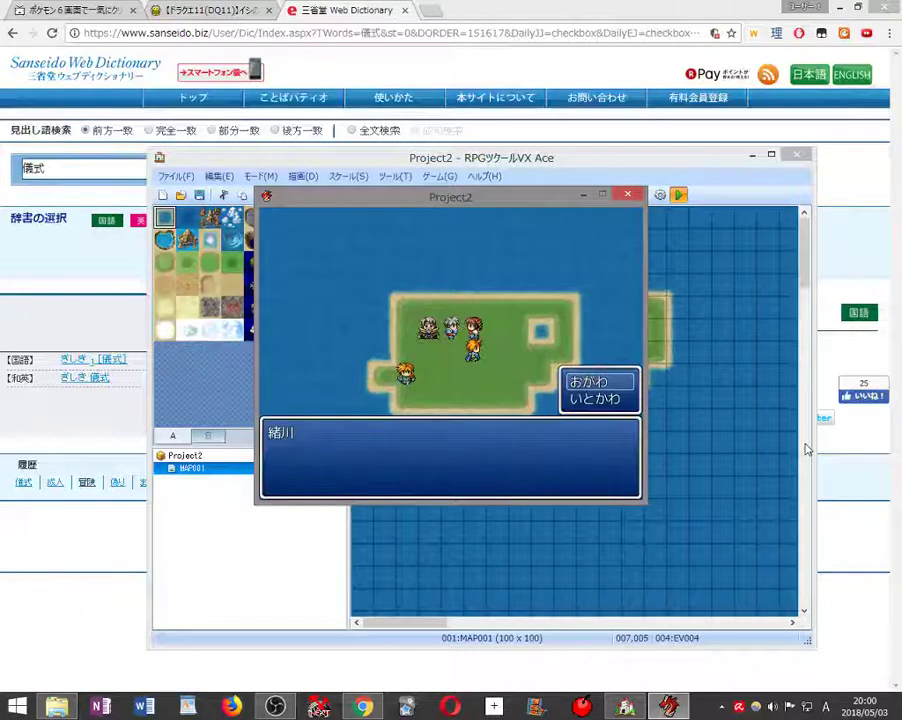
key(Return)
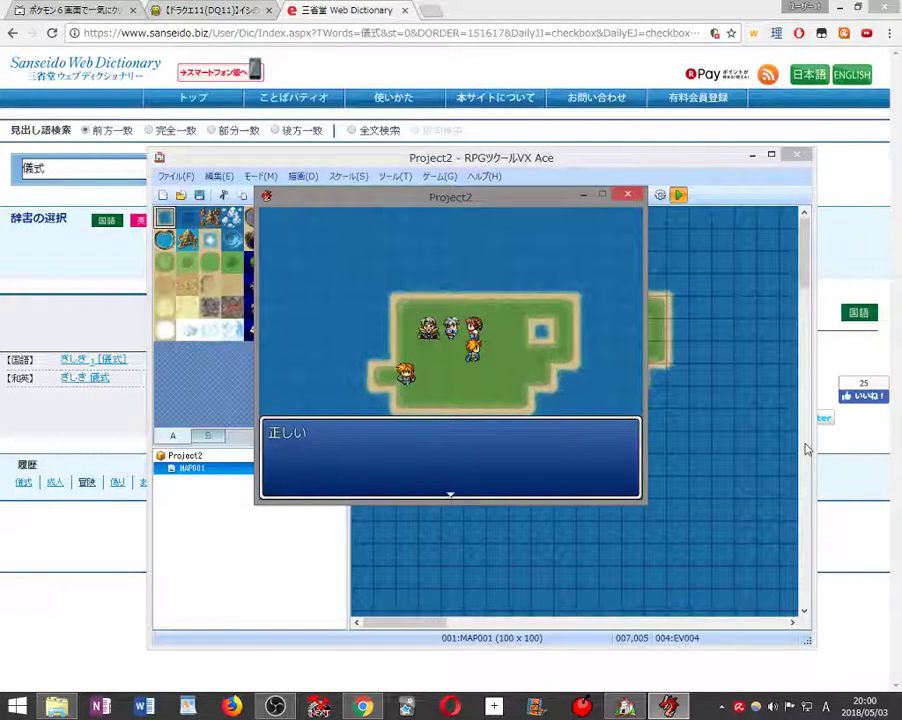
key(Return)
key(Down)
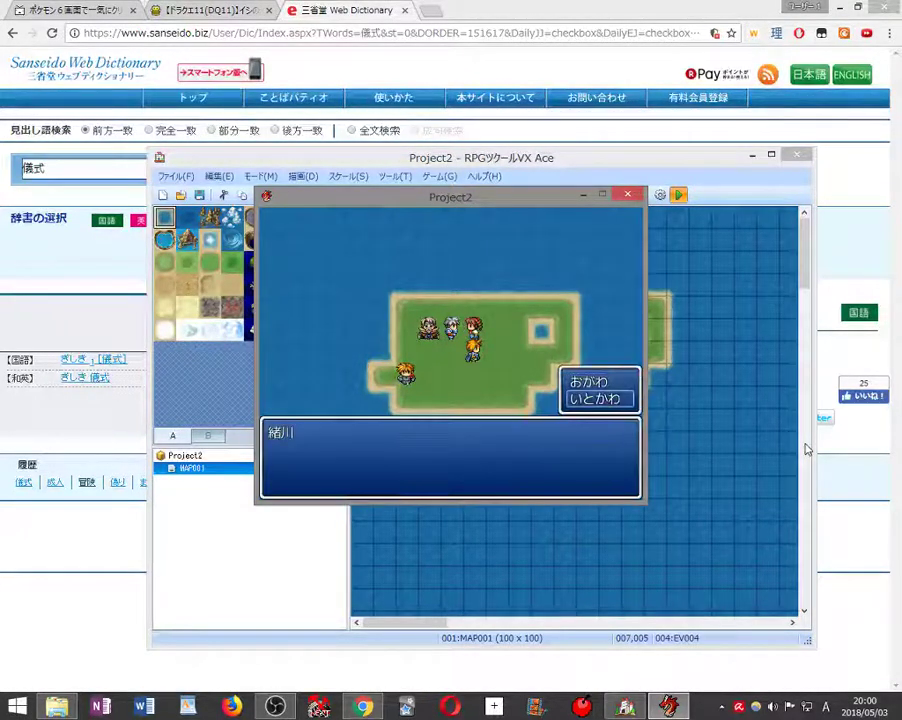
key(Return)
key(Return)
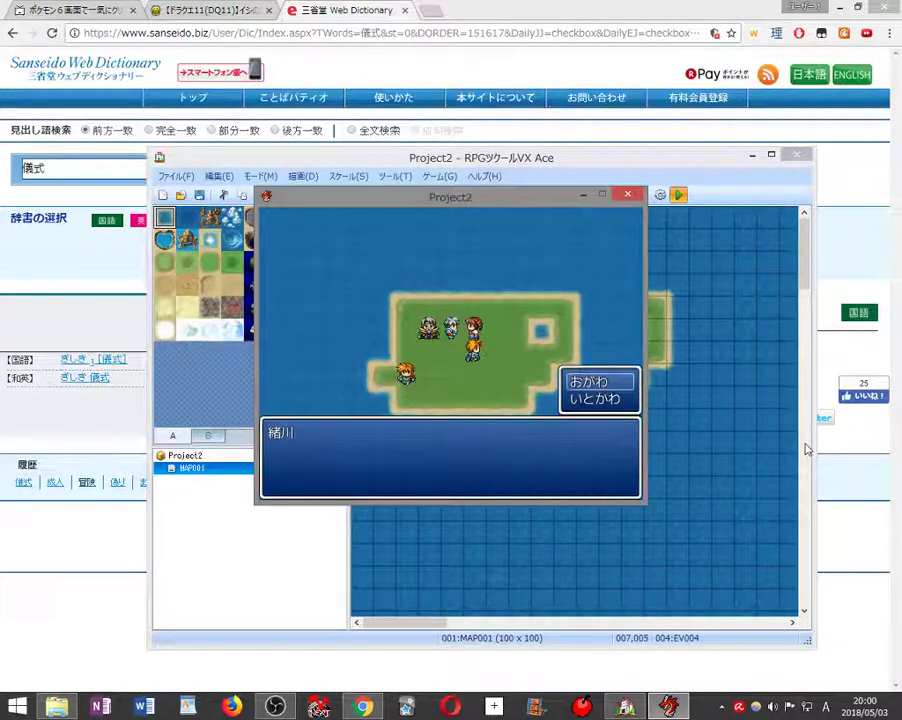
key(Return)
key(Return)
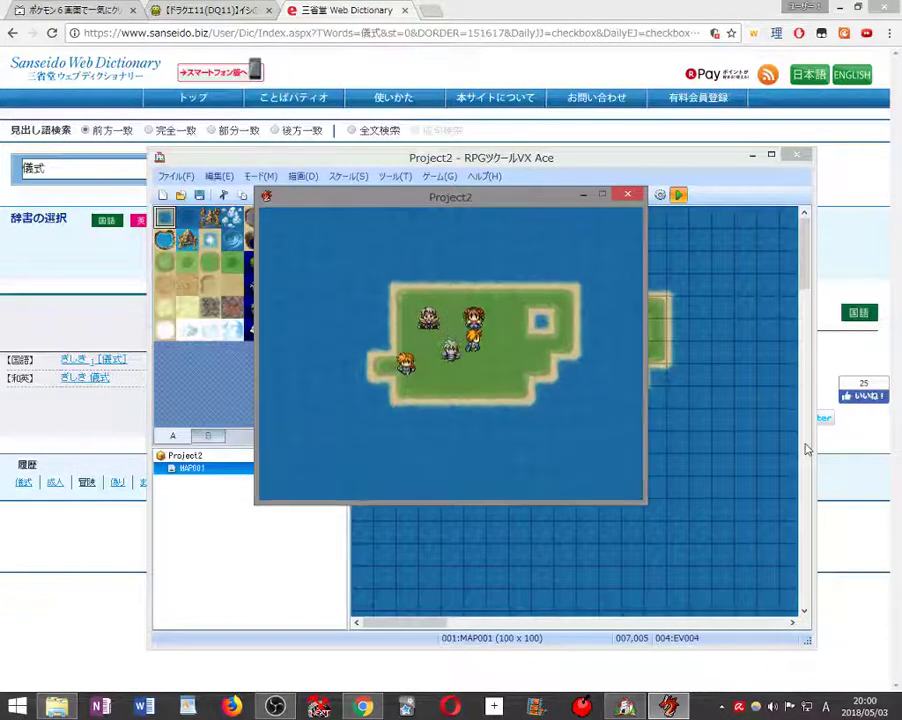
- Talk to the orange-haired character near the small peninsula, play through the ああ言えばこう言う dialogue including 忠告, and close the playtest
key(Return)
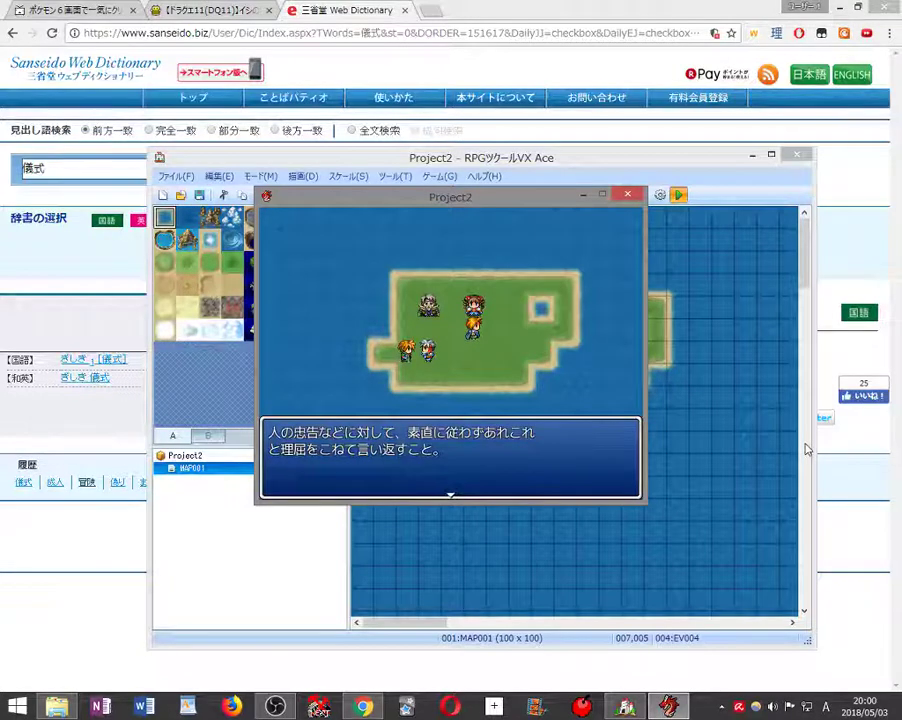
key(Return)
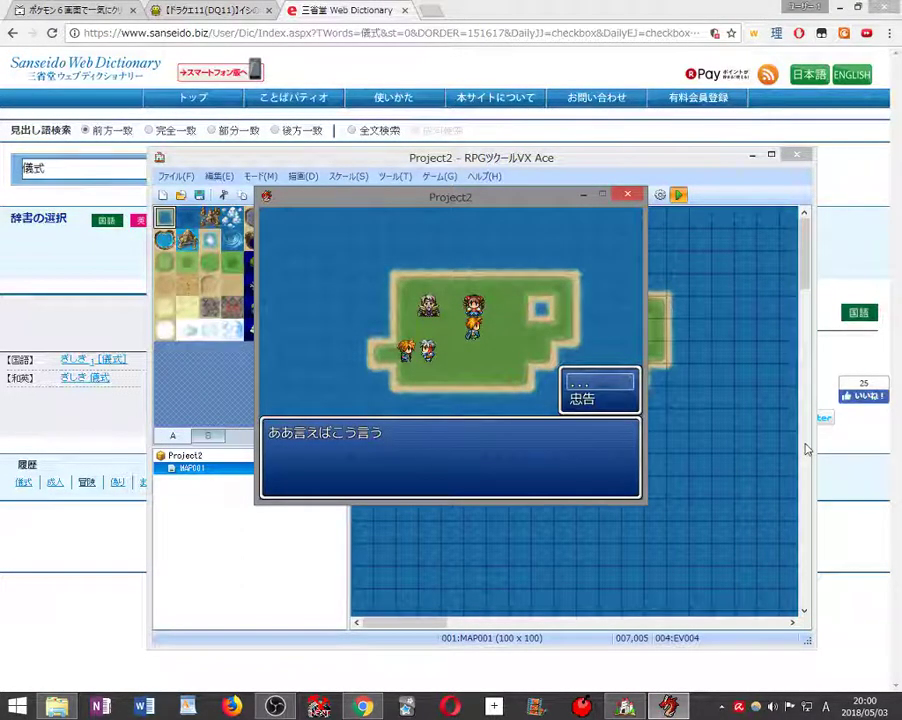
key(Return)
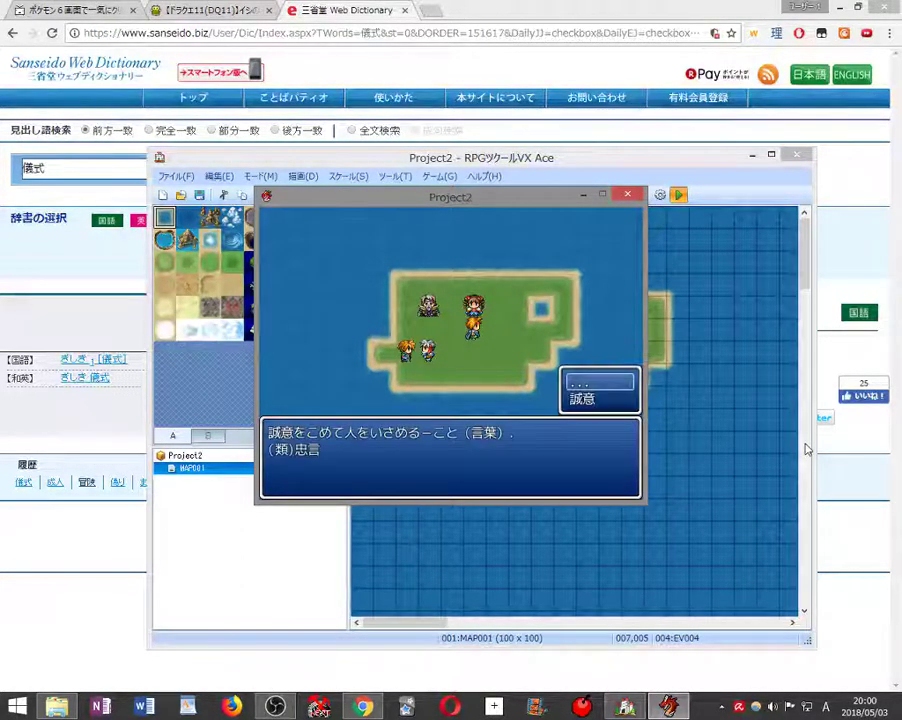
key(Return)
key(Return)
key(Return)
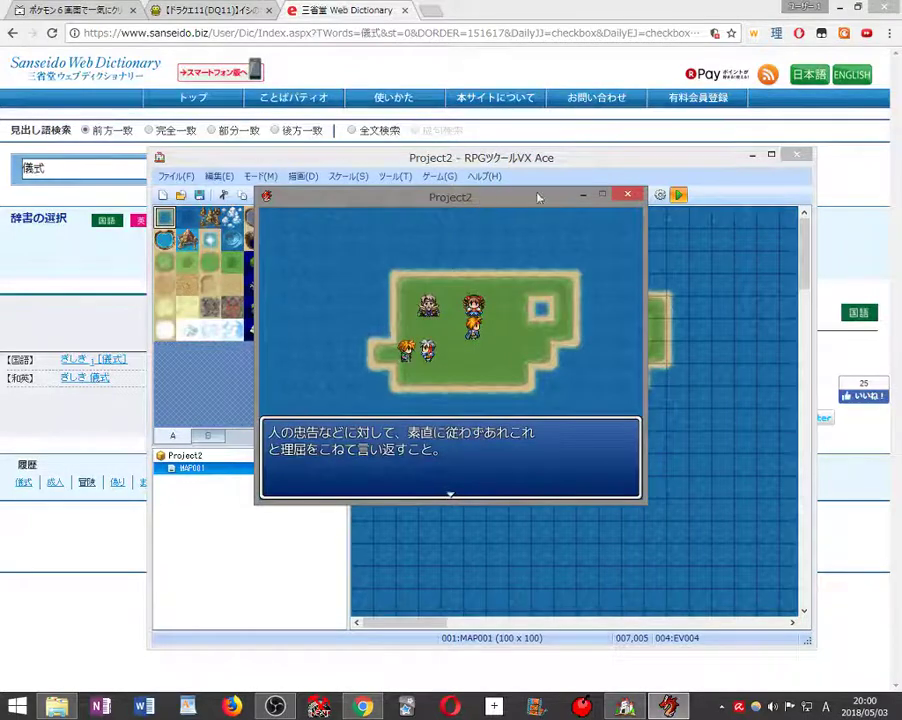
click(628, 194)
- Open event EV003 and move the 忠告 choice block ahead of the ああ言えばこう言う message by cutting and pasting it
double_click(497, 376)
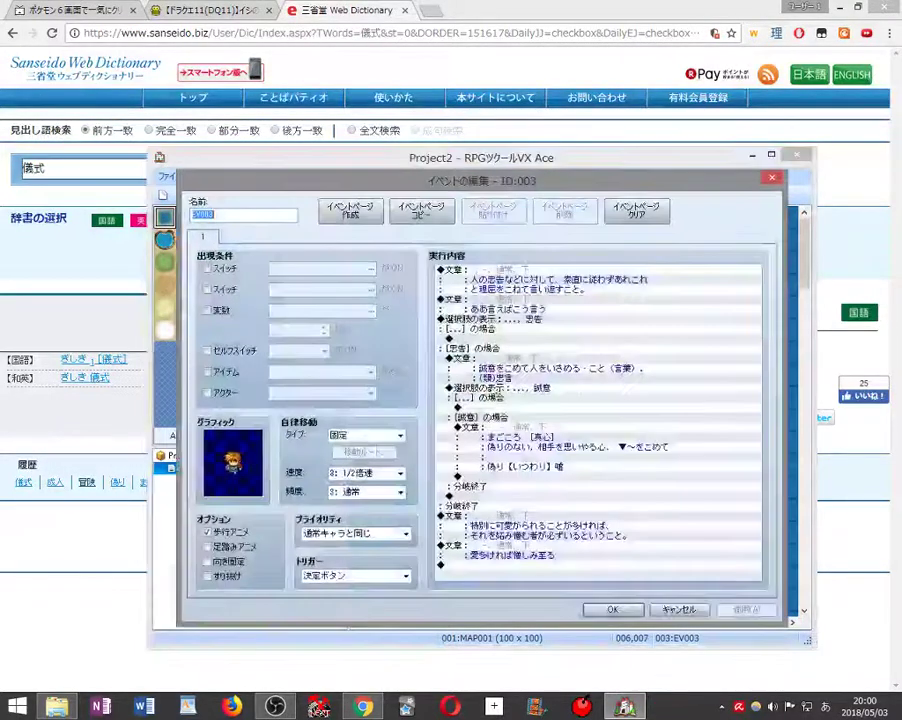
click(704, 388)
click(530, 269)
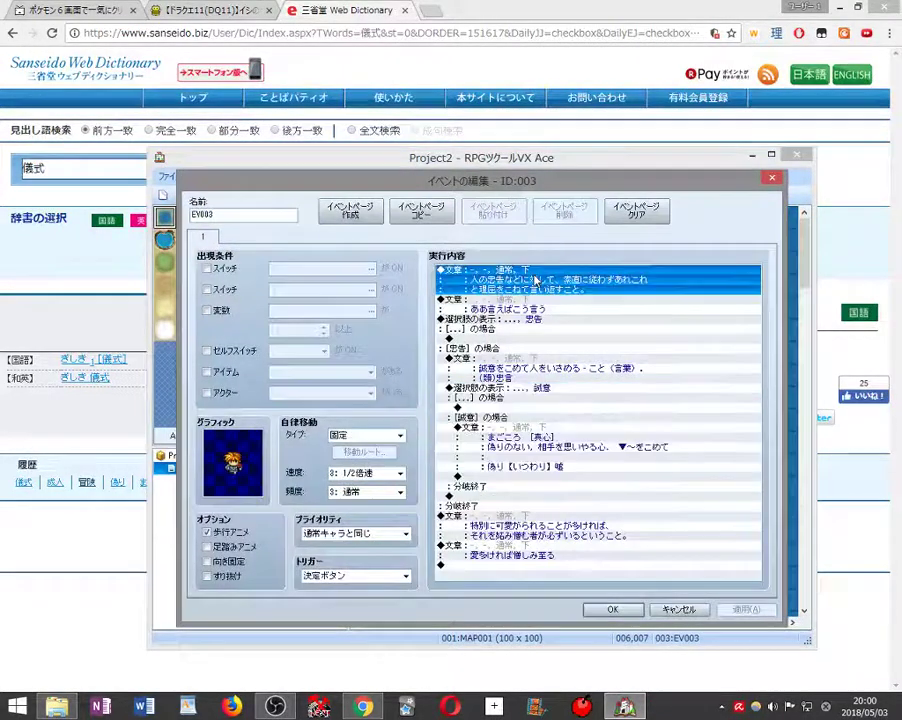
click(525, 304)
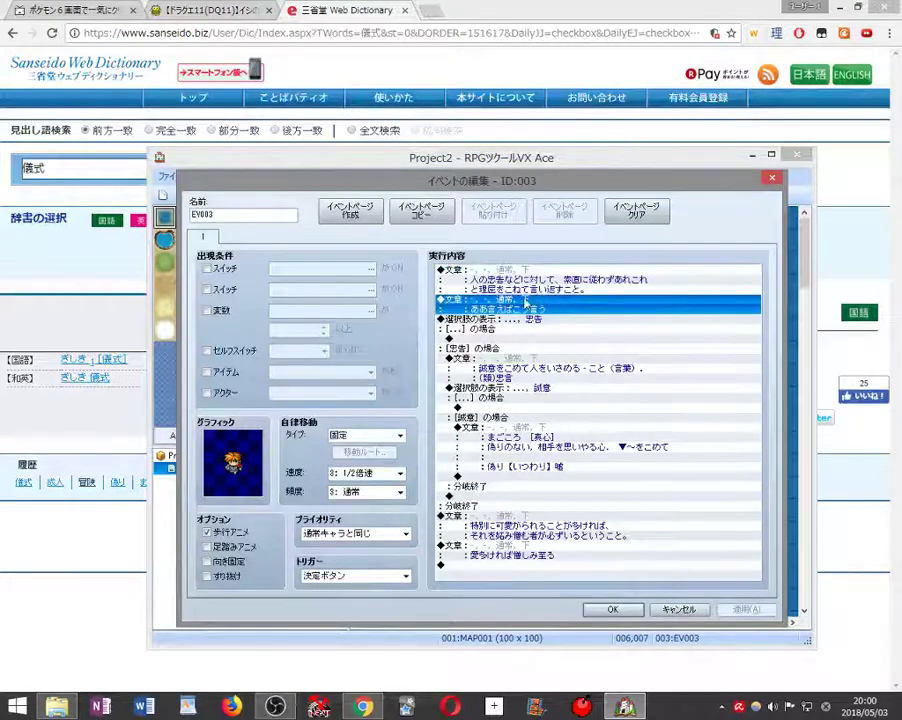
click(515, 280)
click(500, 307)
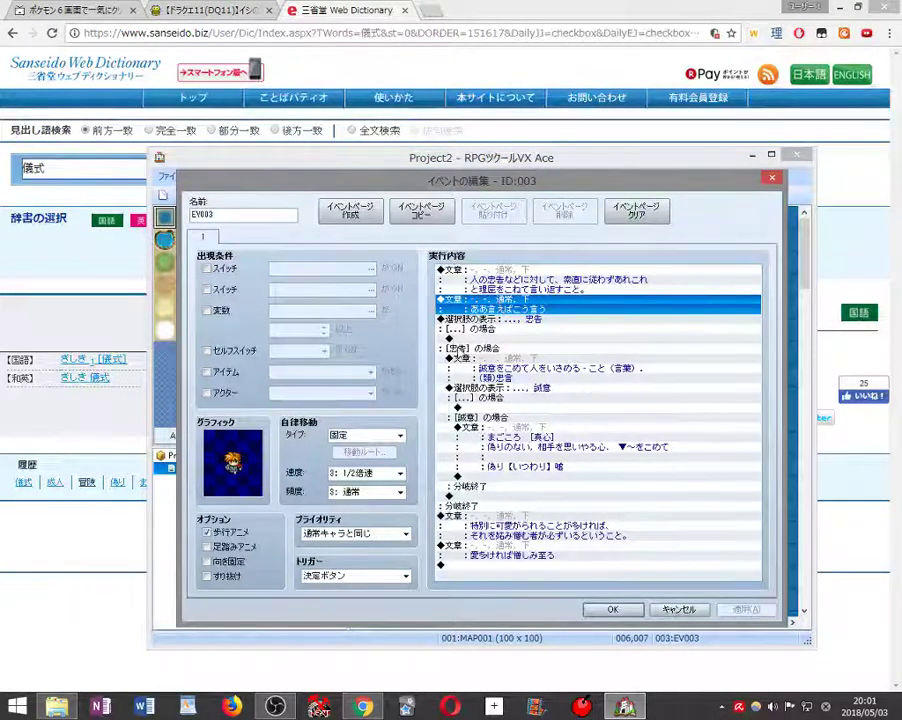
click(508, 271)
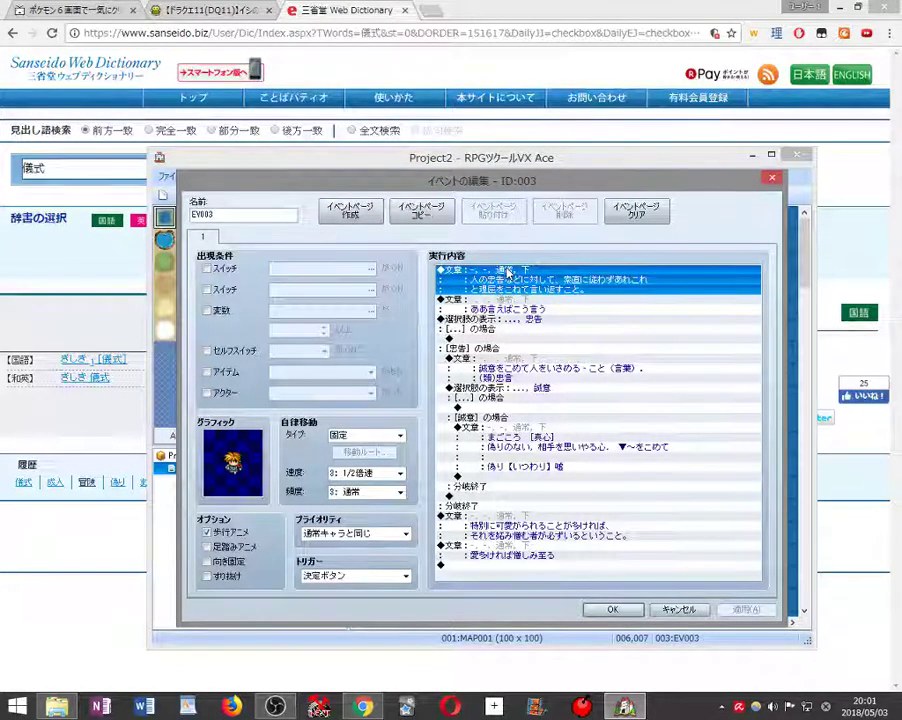
click(481, 350)
click(479, 322)
right_click(479, 326)
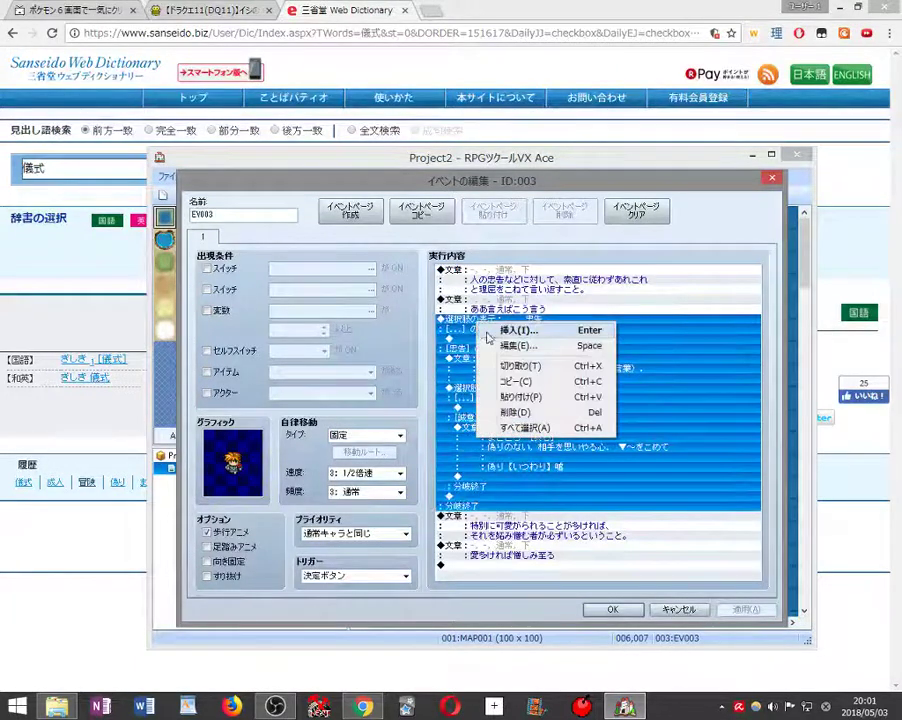
click(500, 359)
right_click(493, 306)
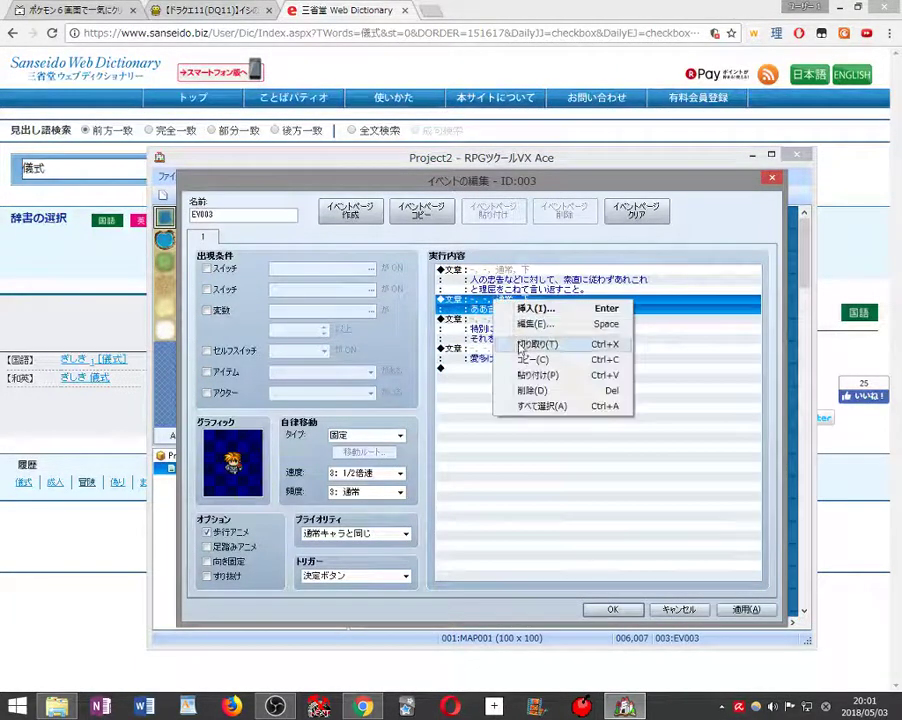
click(528, 377)
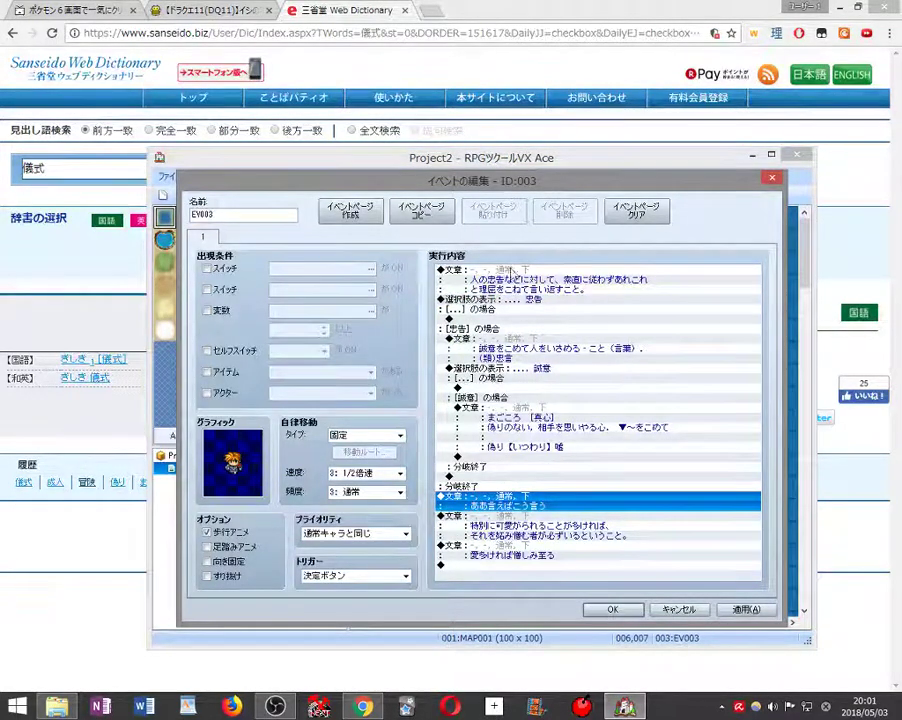
- Examine the opening message and the branches of the 忠告 choice block in event EV003
click(520, 280)
click(492, 319)
click(480, 328)
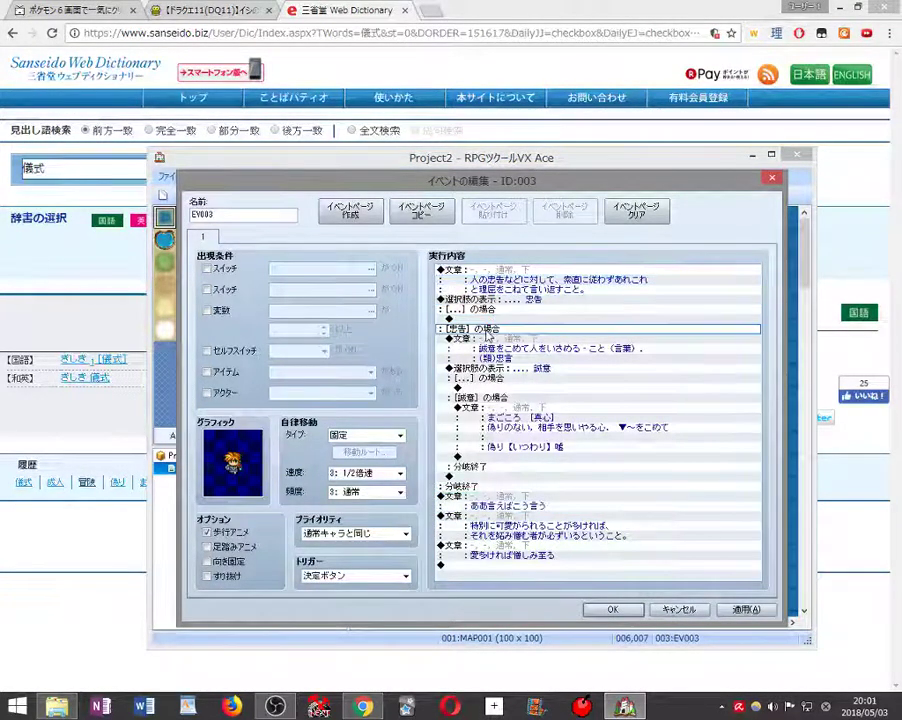
click(488, 271)
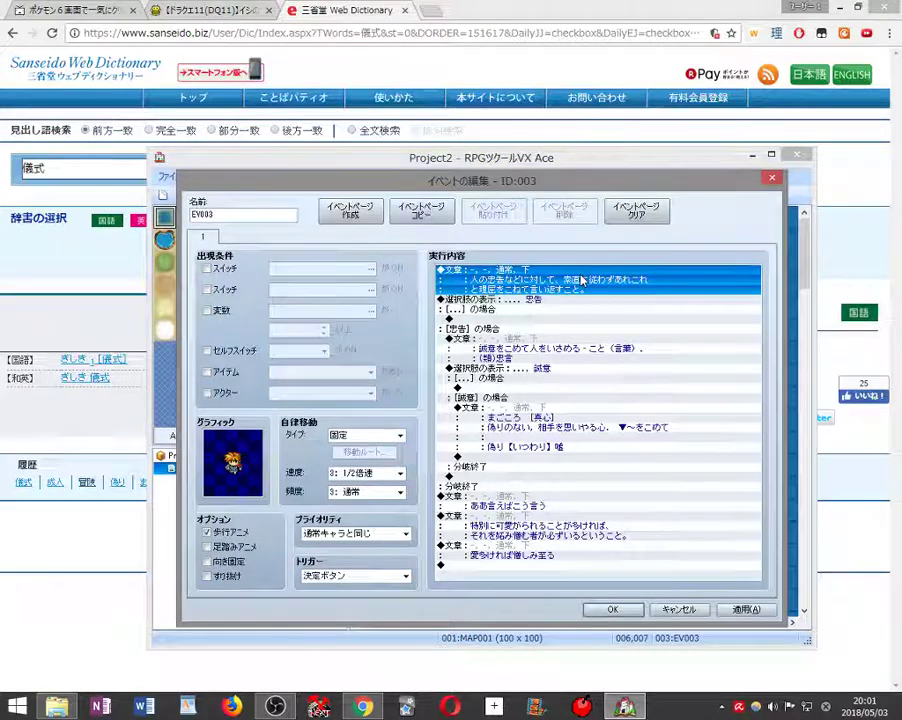
click(488, 311)
click(463, 311)
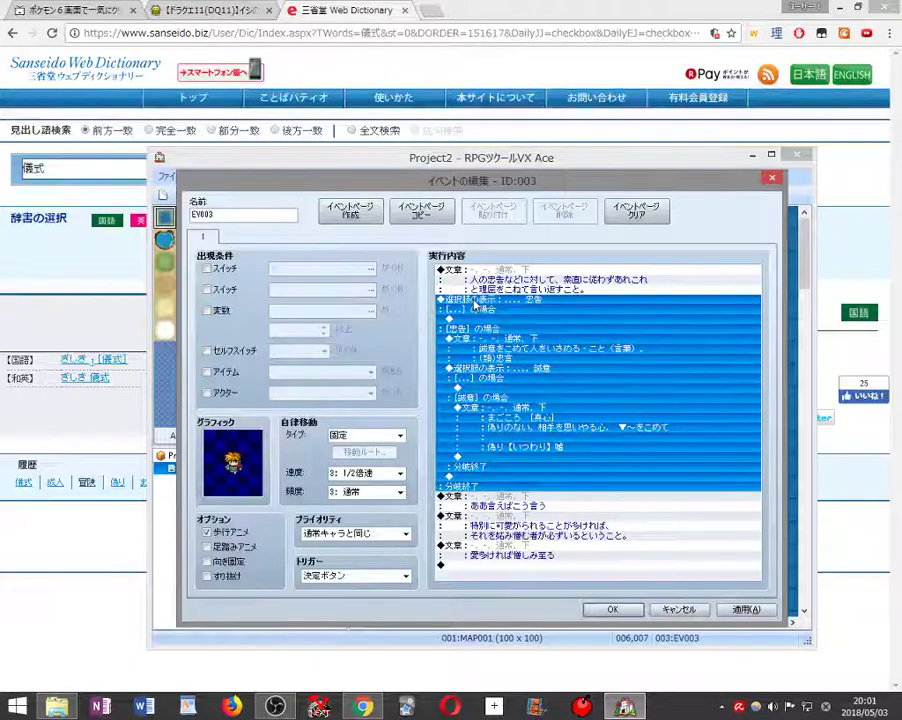
right_click(475, 304)
click(468, 305)
click(466, 309)
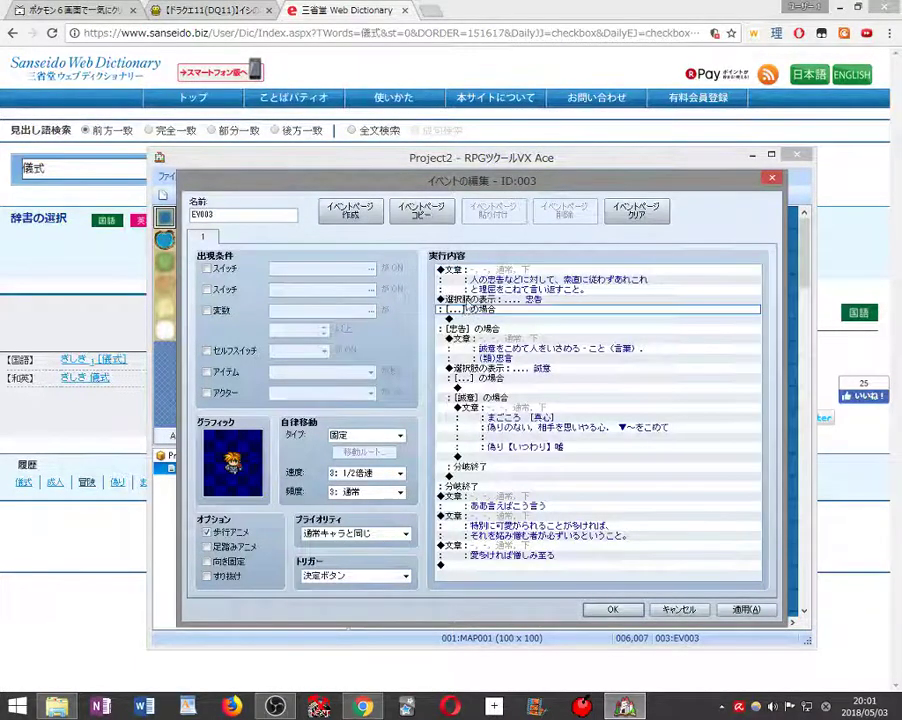
click(466, 300)
click(278, 707)
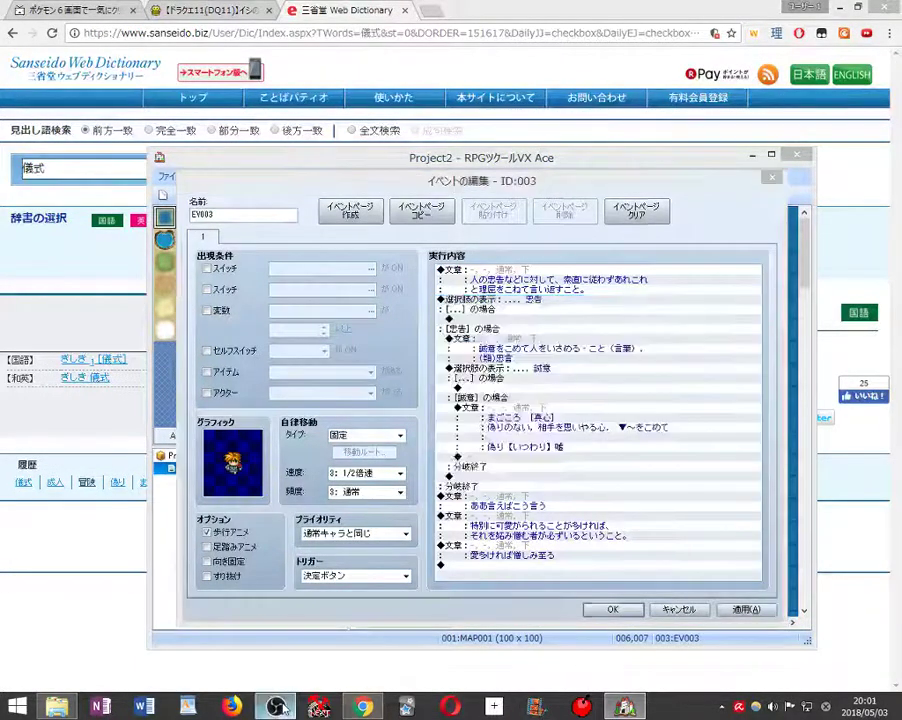
click(318, 707)
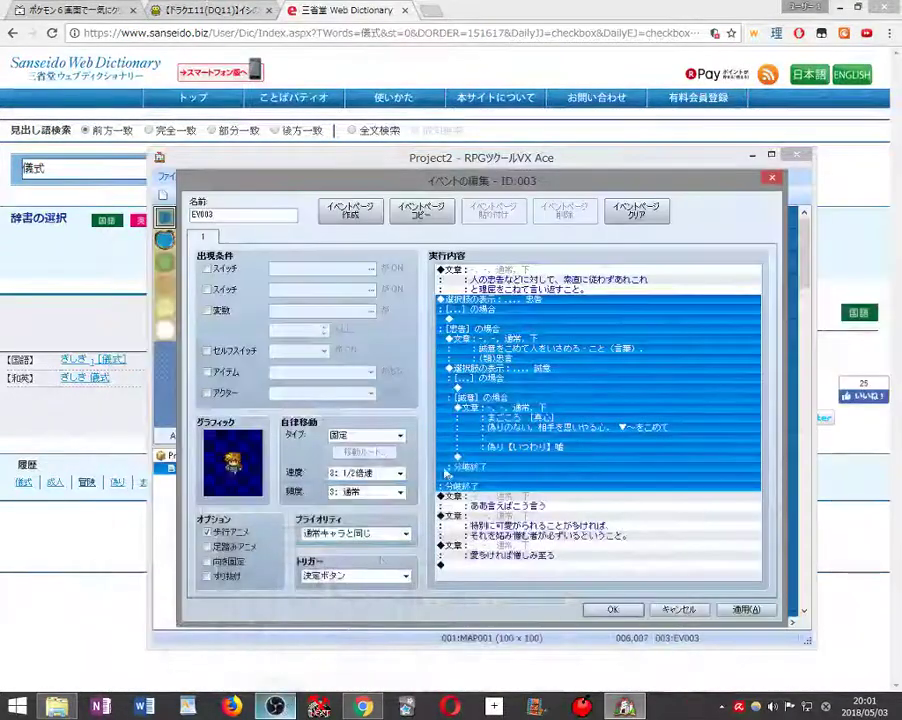
click(521, 298)
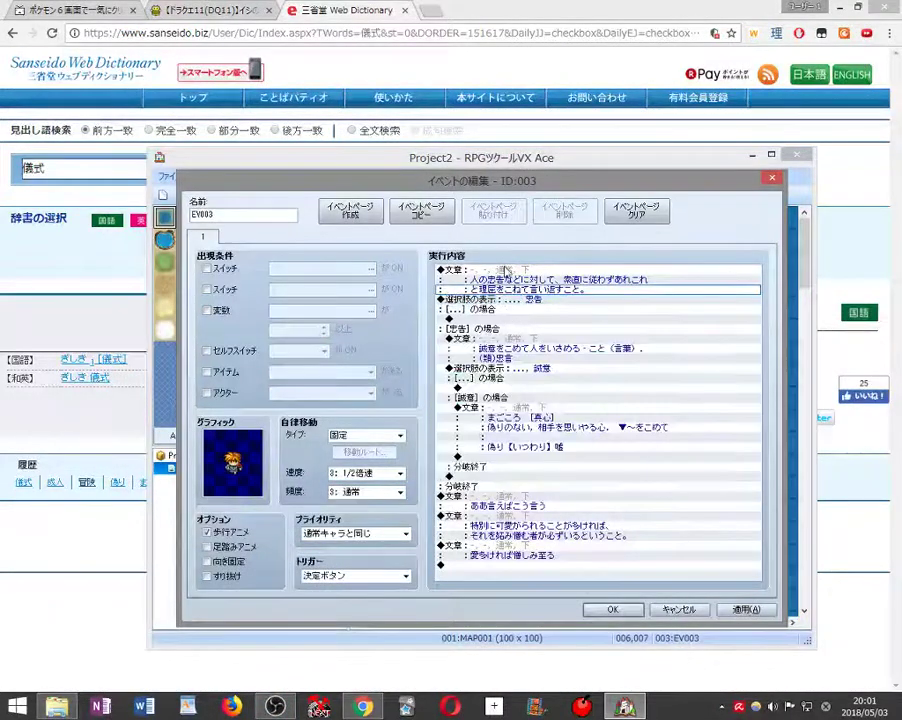
- Insert a ラベル command named ぬ before the opening 人の忠告などに対して message
right_click(520, 271)
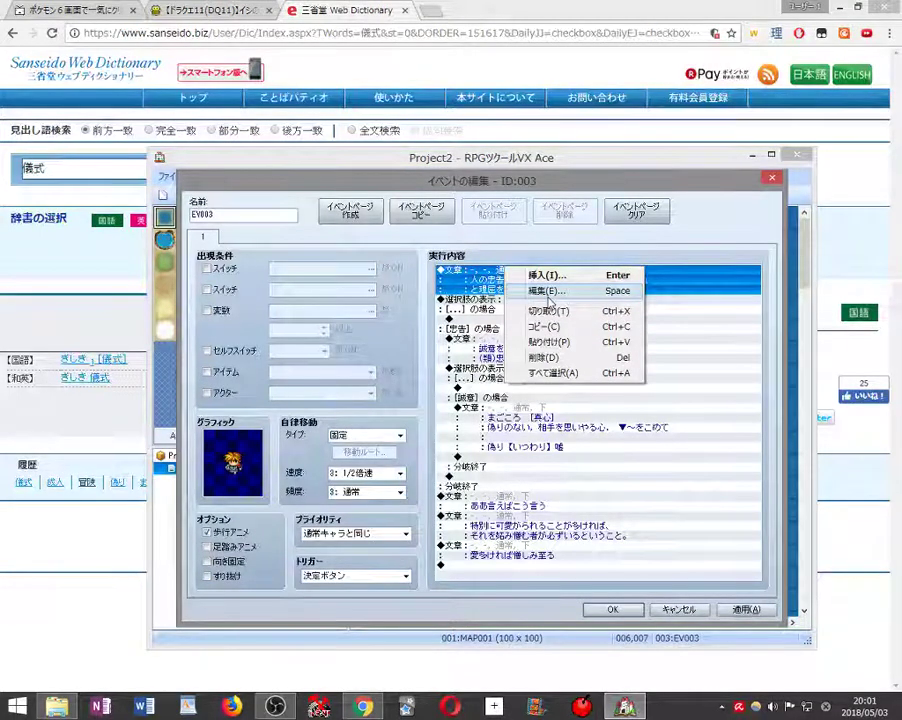
click(487, 310)
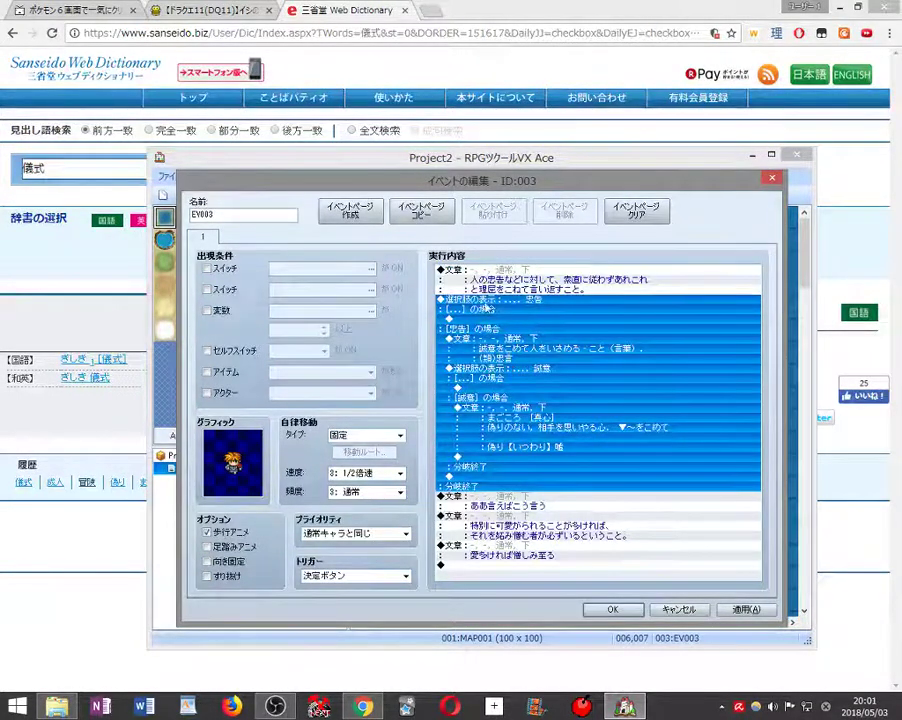
click(457, 320)
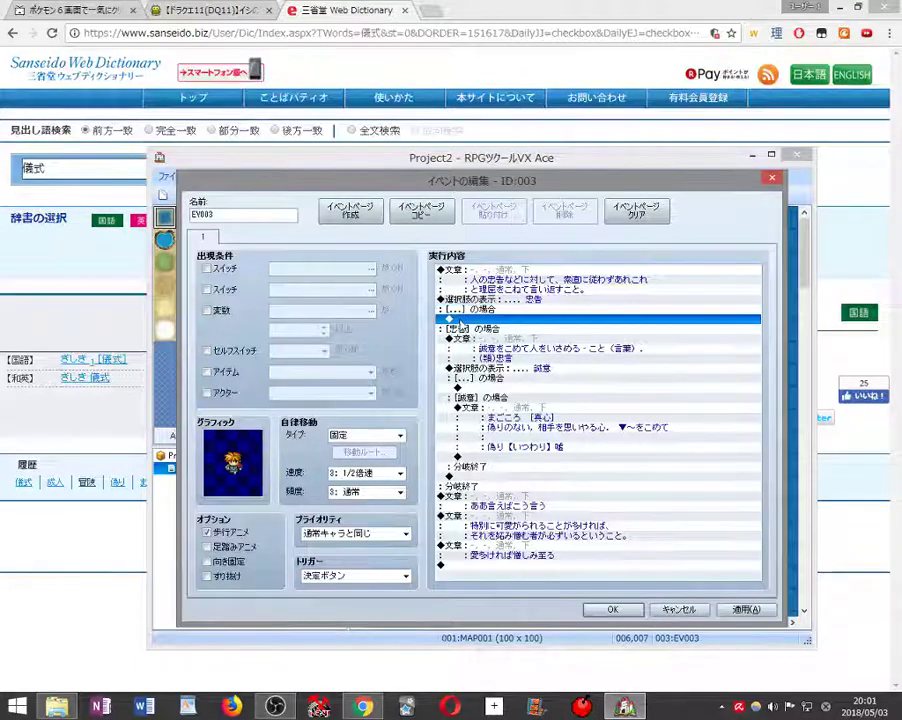
right_click(478, 271)
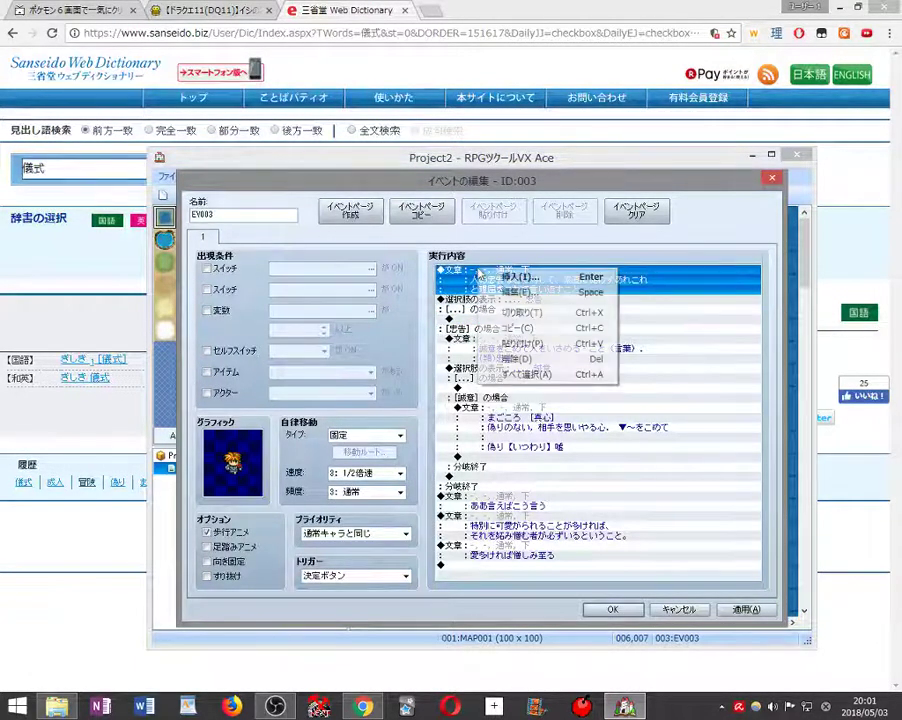
click(512, 277)
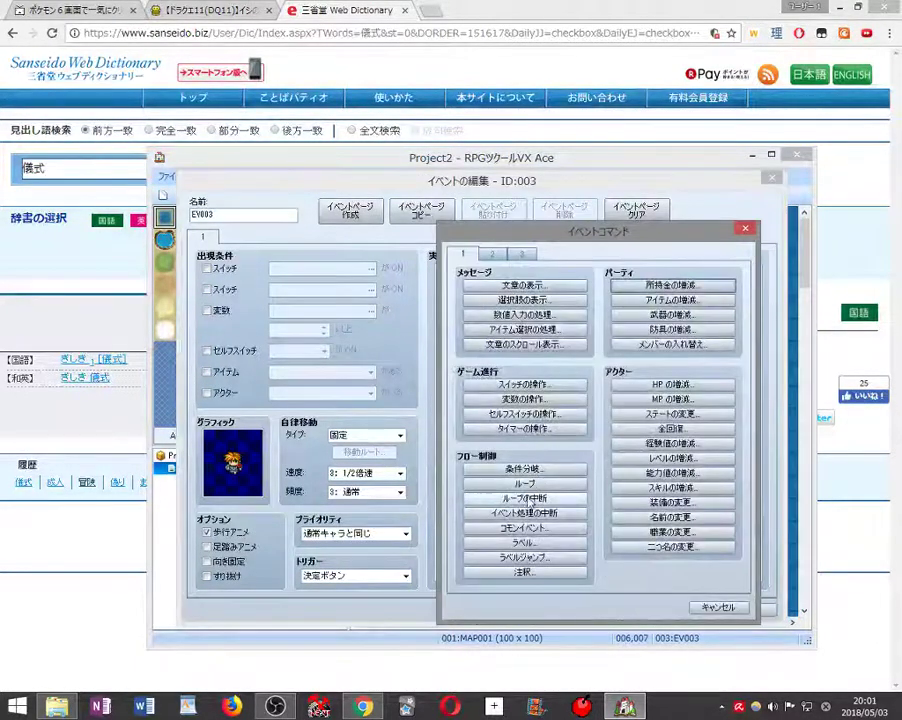
click(523, 545)
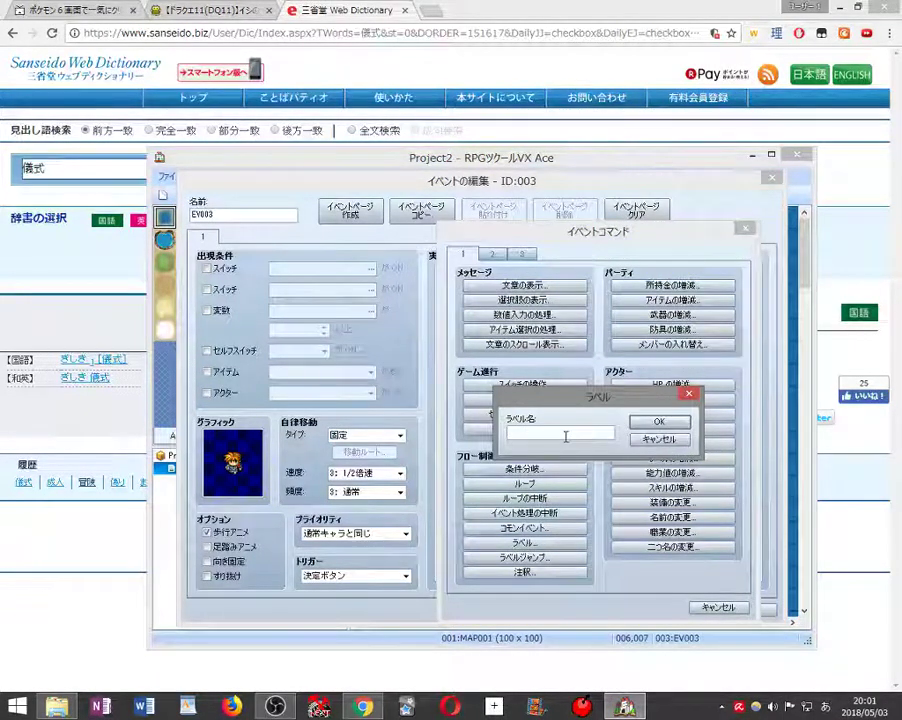
text(砲)
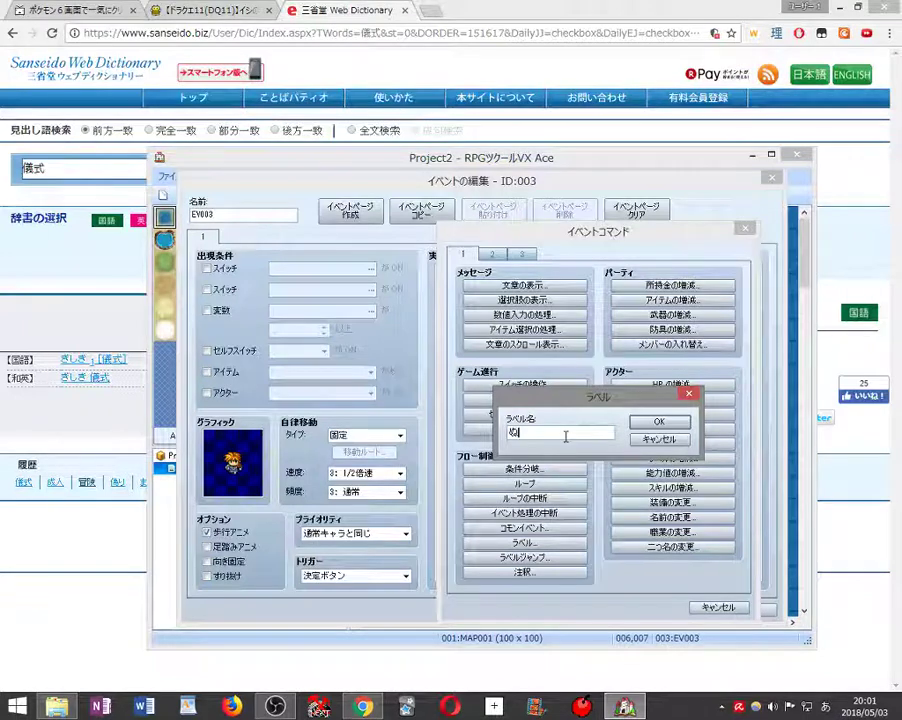
key(Return)
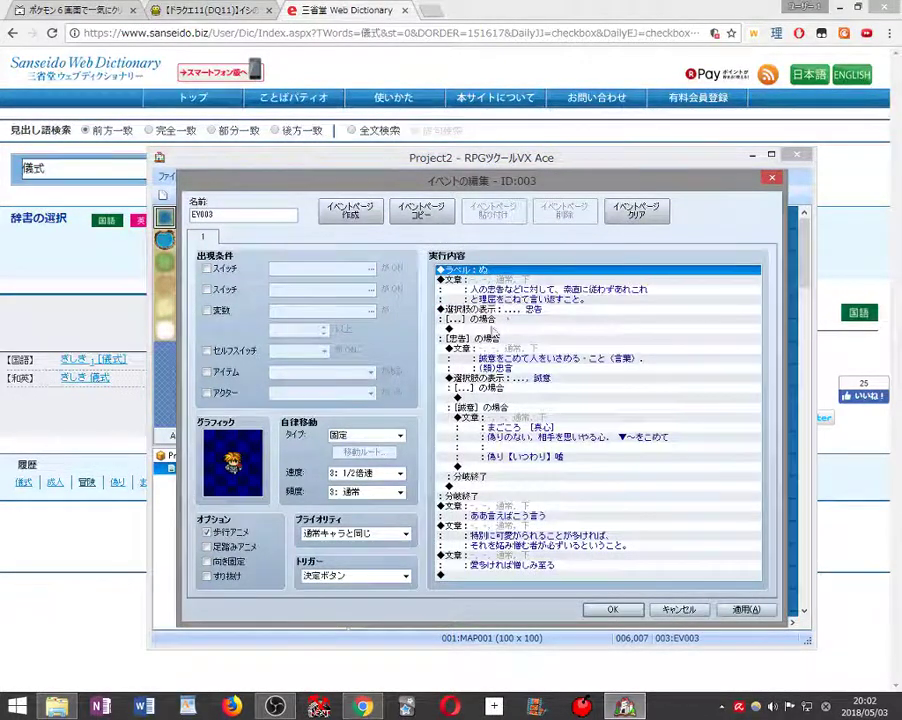
- Insert a ラベル command named ふ after the 忠告 choice block, just before the ああ言えばこう言う message
click(474, 340)
click(475, 358)
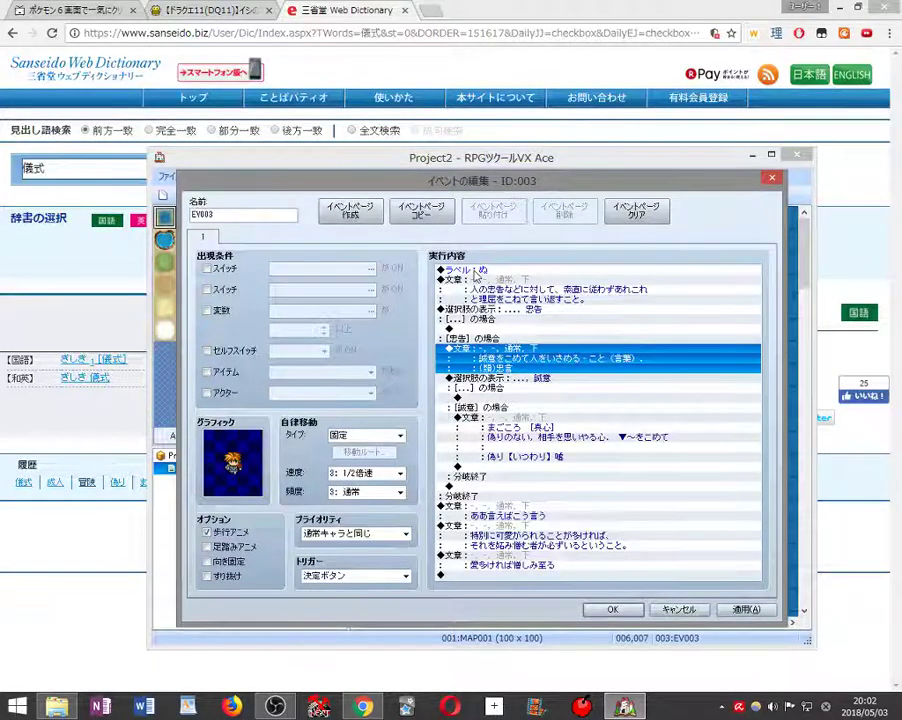
click(481, 488)
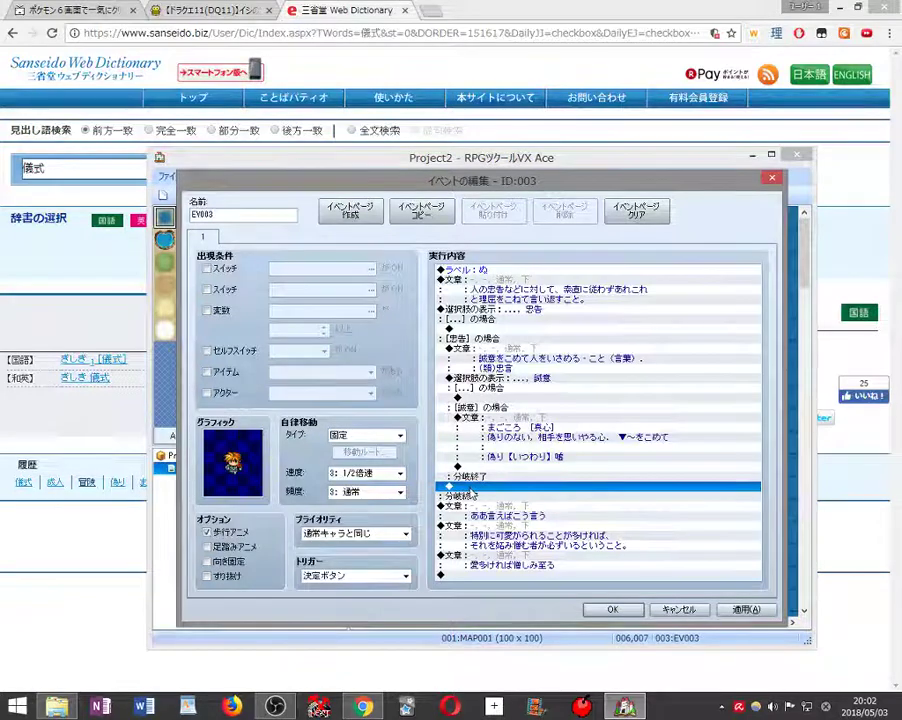
click(485, 509)
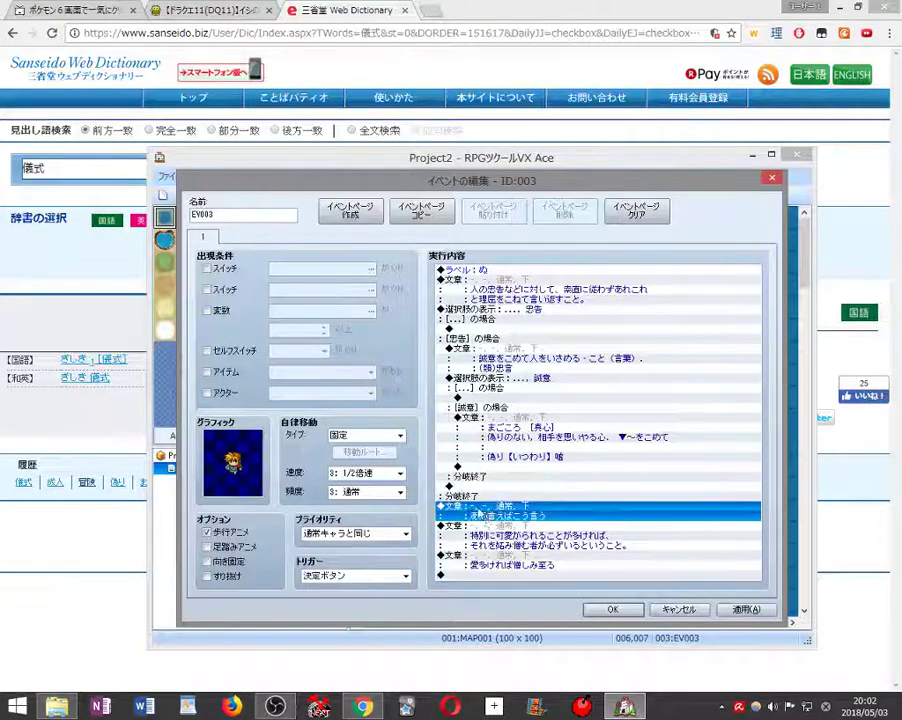
right_click(521, 515)
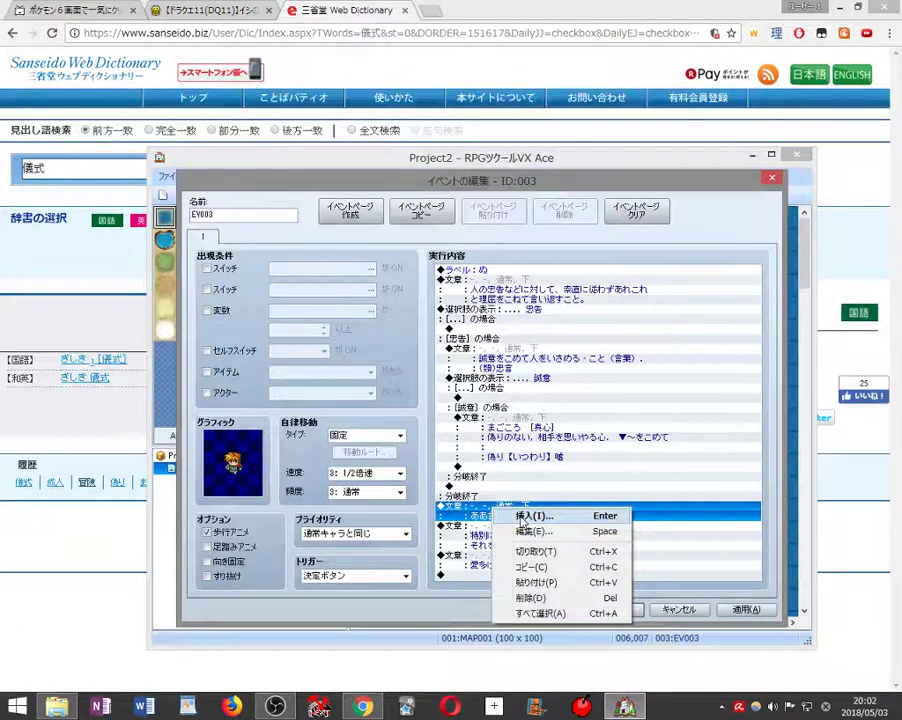
click(530, 516)
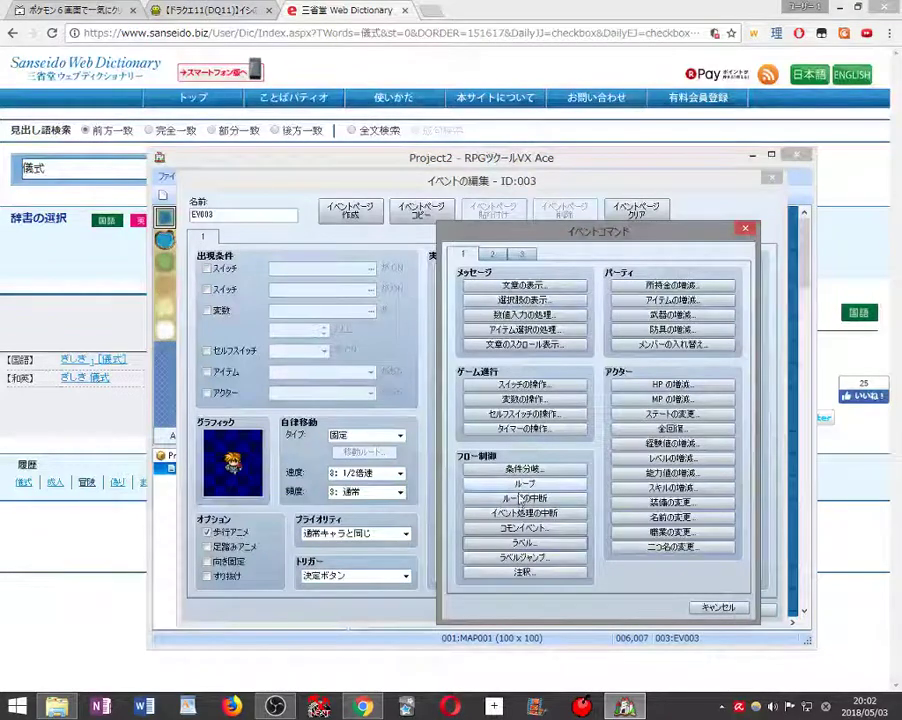
click(524, 542)
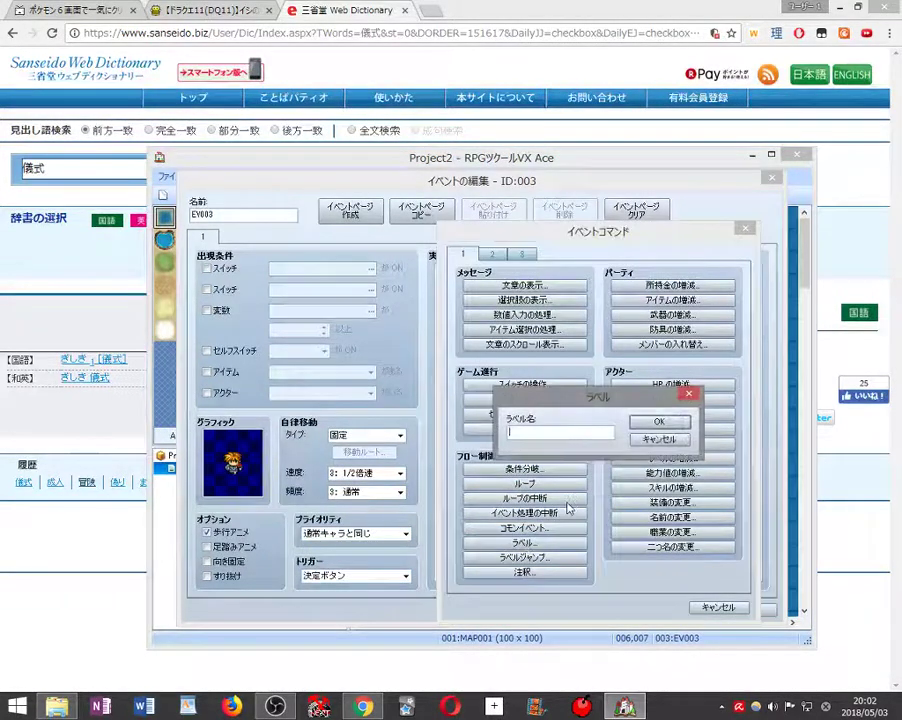
text(ふ)
key(Return)
key(Return)
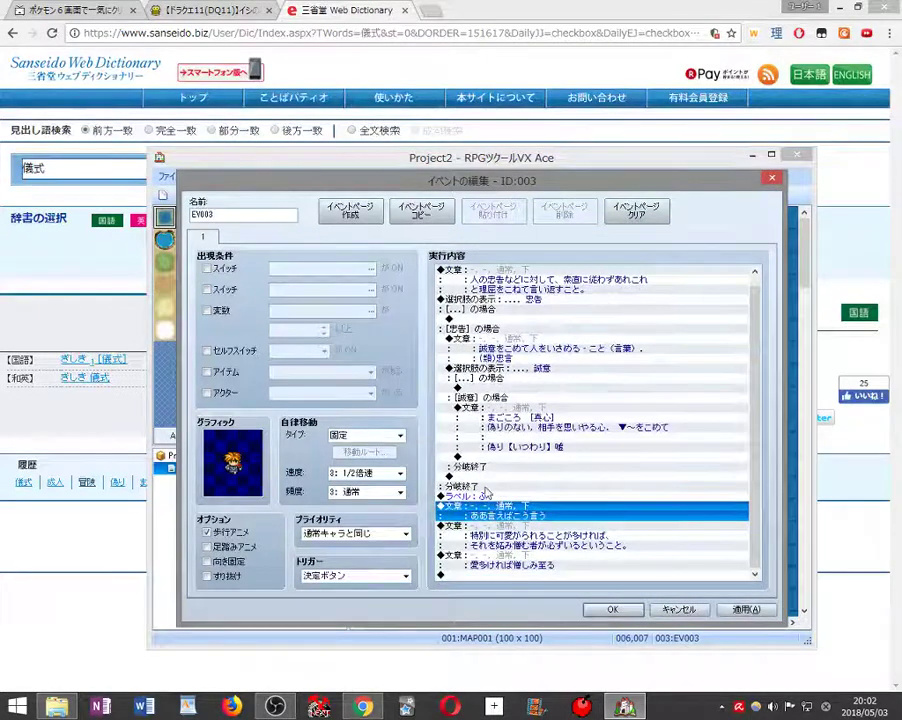
- Try pasting the cut 忠告 choice block into the empty [...] branch of the first choice, and delete the pasted copy
scroll(480, 430, up, 1)
click(496, 330)
right_click(515, 333)
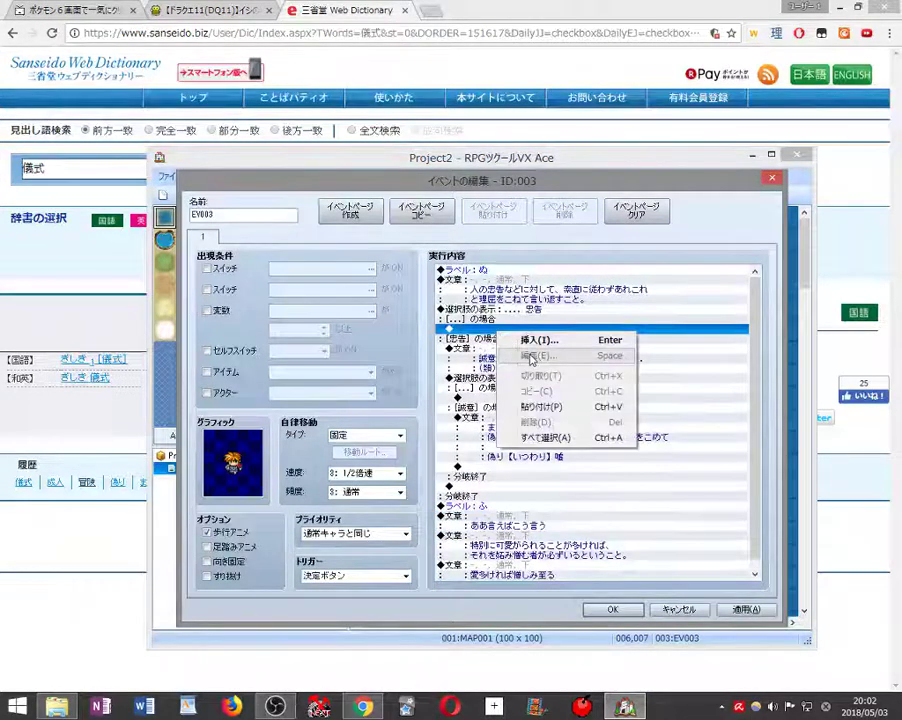
click(540, 408)
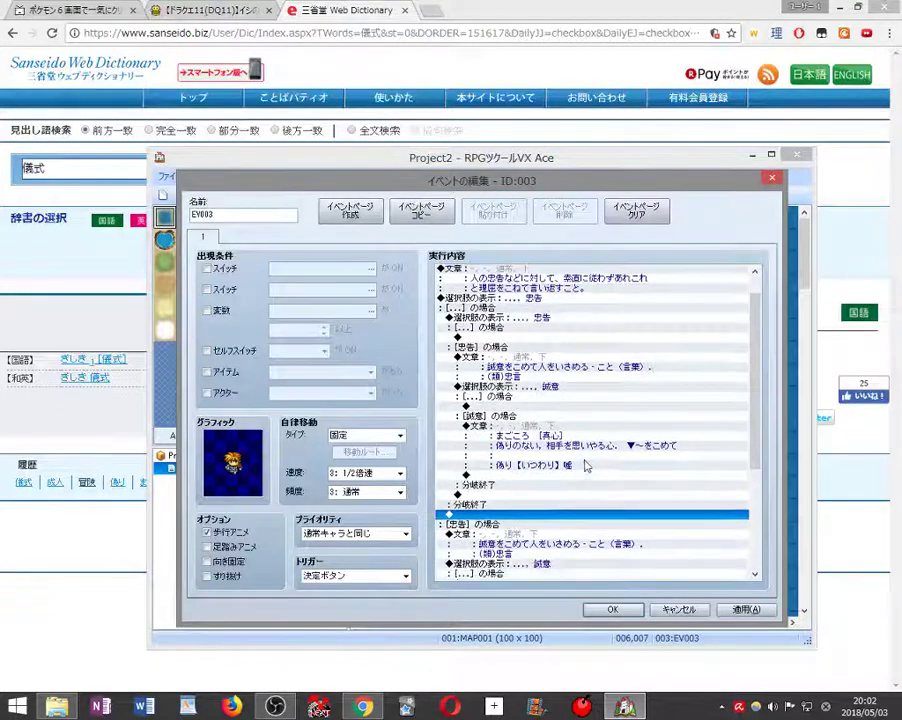
scroll(578, 460, down, 7)
scroll(590, 470, up, 7)
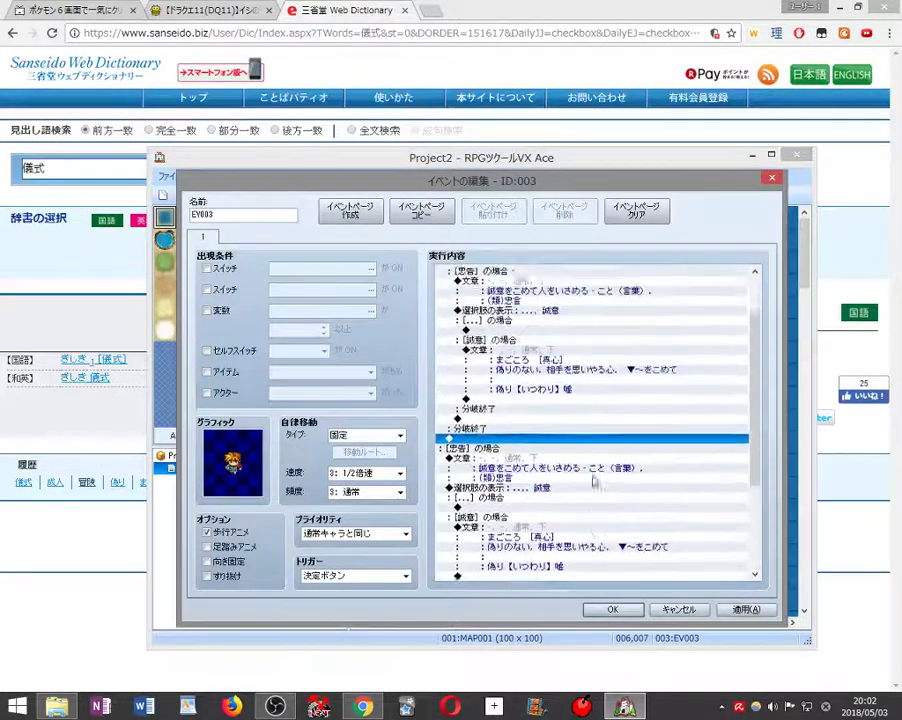
click(524, 322)
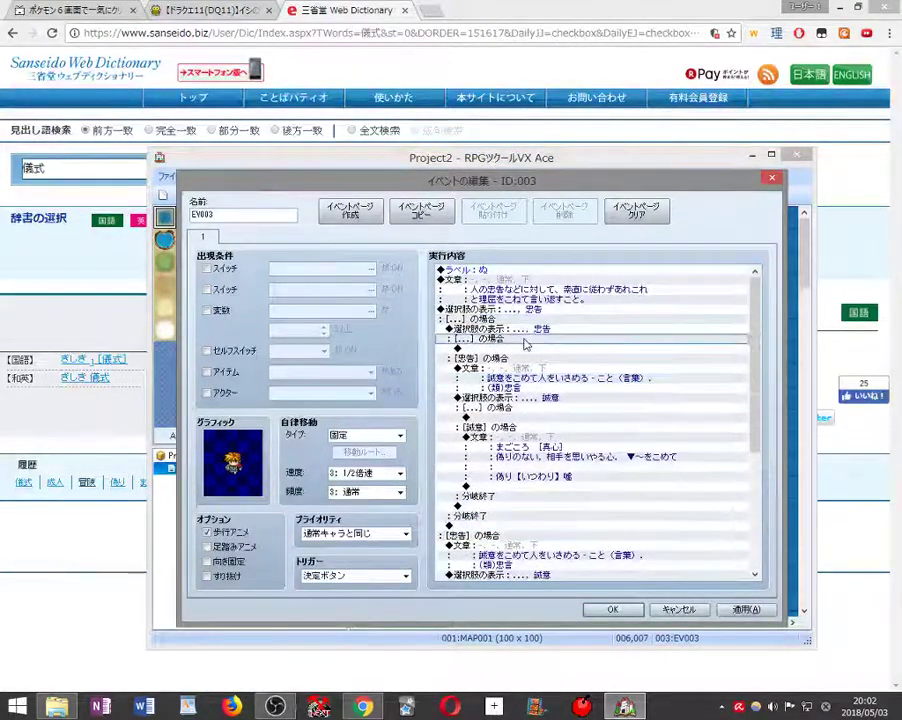
click(520, 331)
key(Delete)
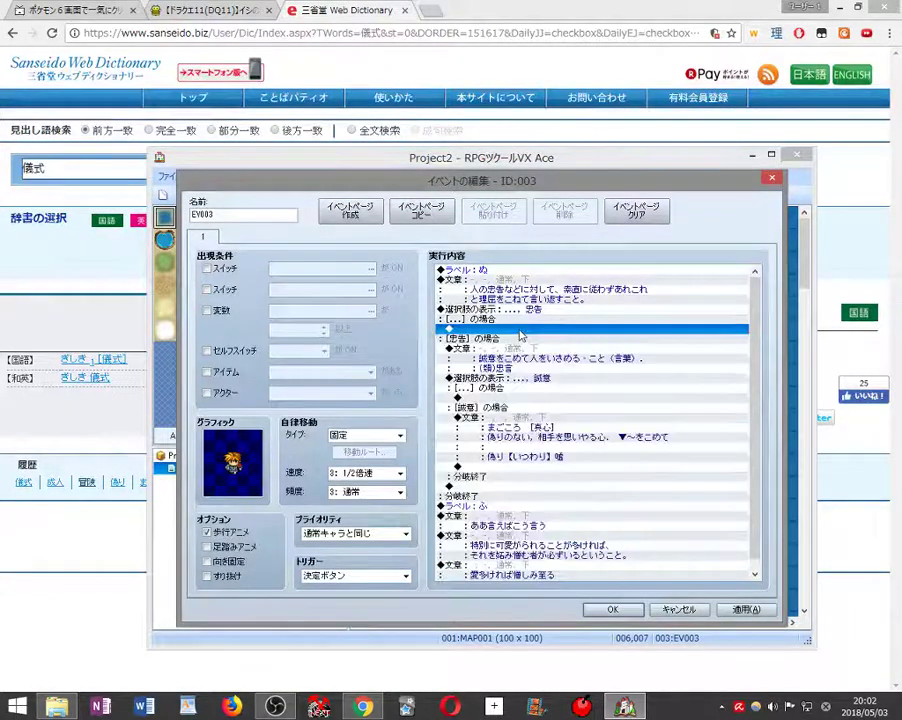
- Insert a ラベルジャンプ command to label ふ in the empty [...] branch of the first choice block
right_click(486, 327)
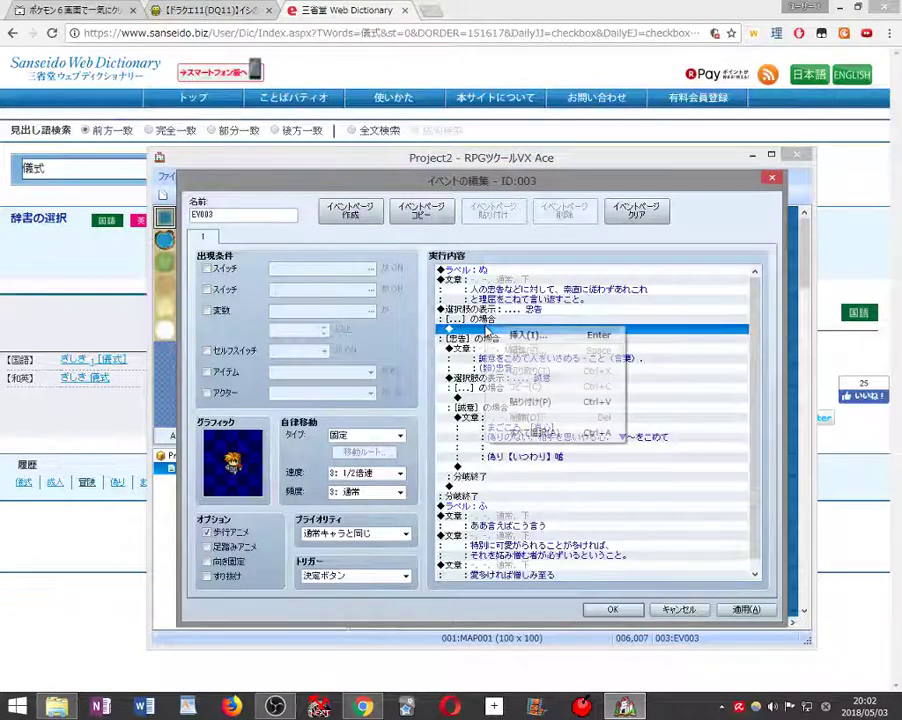
click(517, 338)
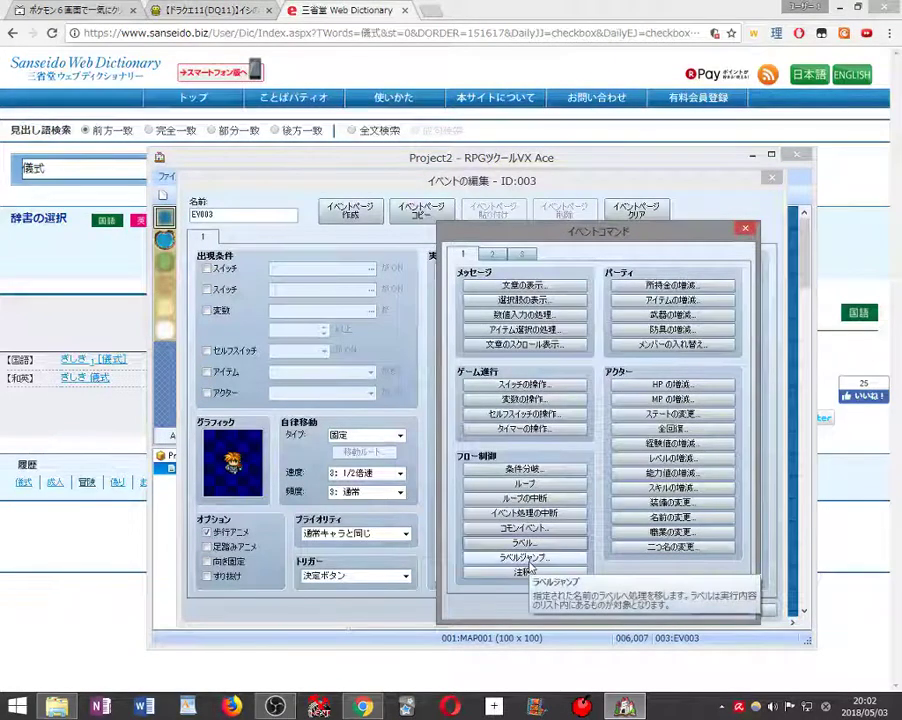
click(522, 559)
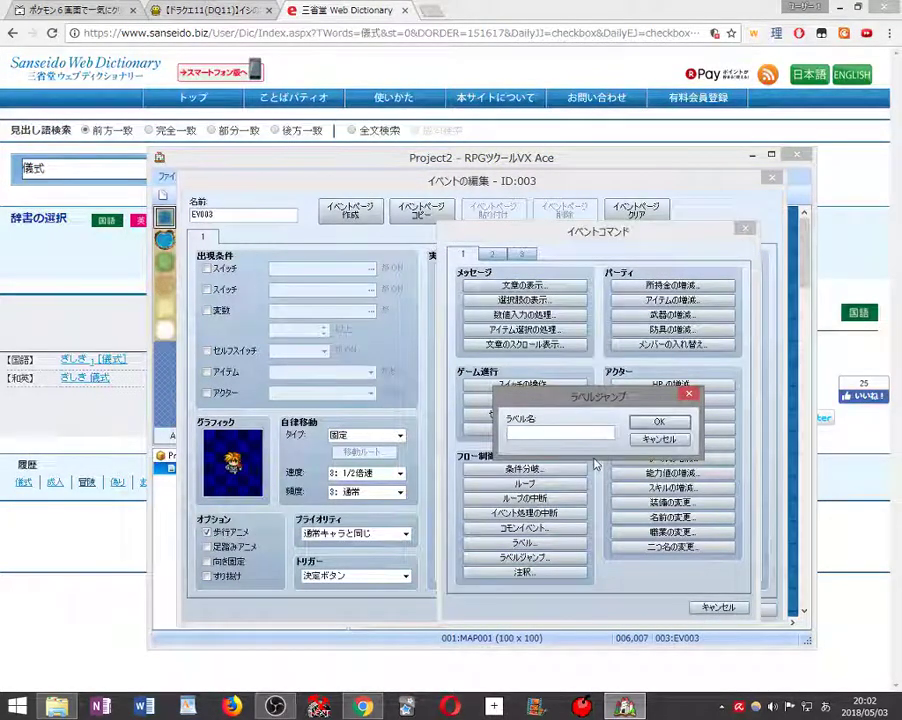
text(ふ)
key(Return)
key(Return)
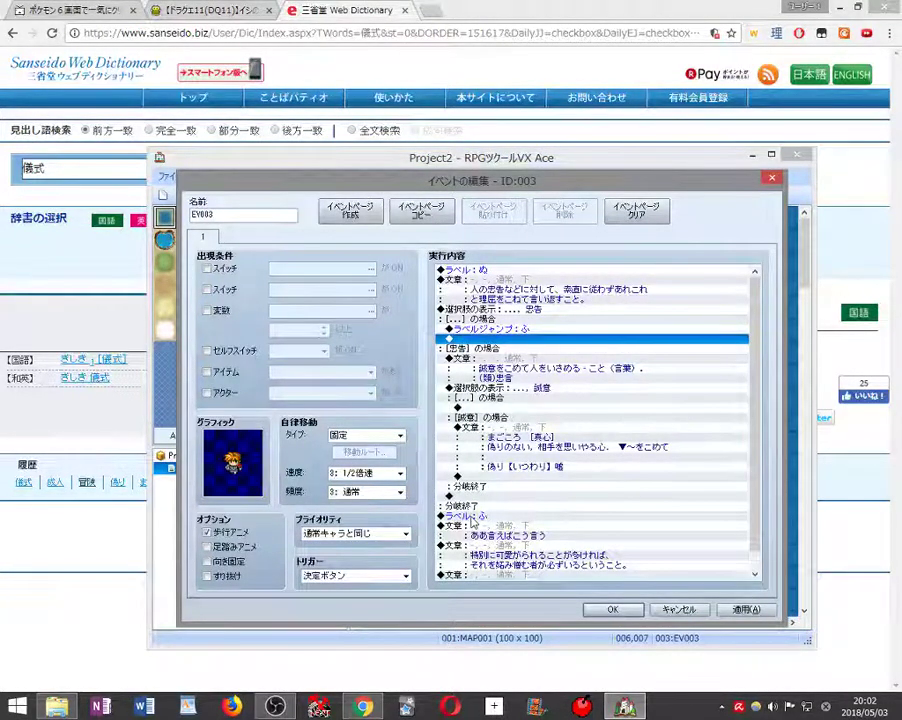
- Insert a ラベルジャンプ command to label ぬ at the end of the [忠告] branch, and save the changes to event EV003
click(475, 497)
right_click(475, 499)
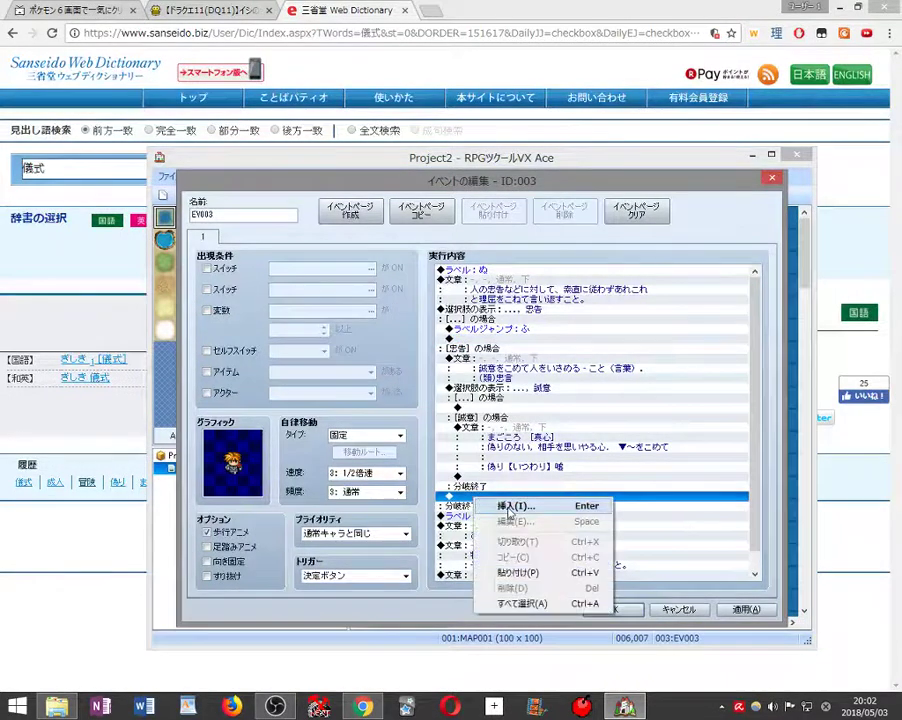
click(505, 503)
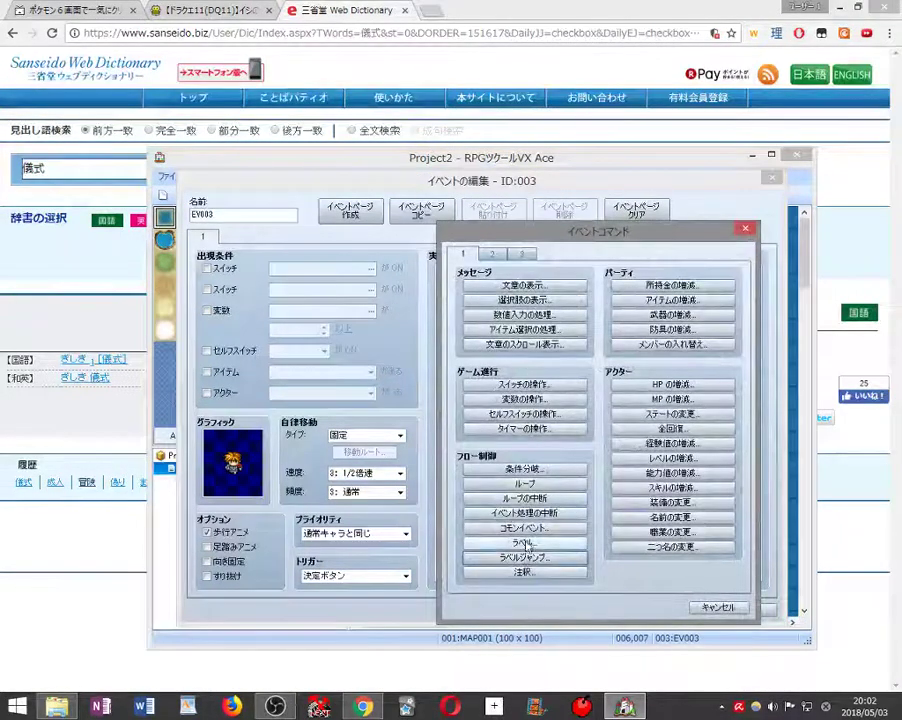
click(528, 557)
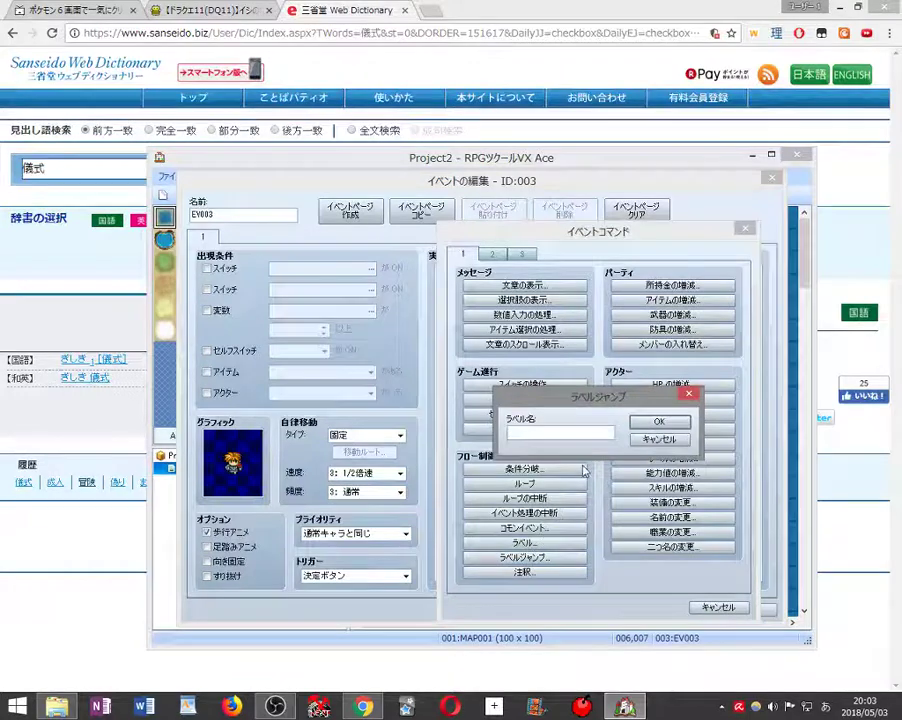
text(ぬふ)
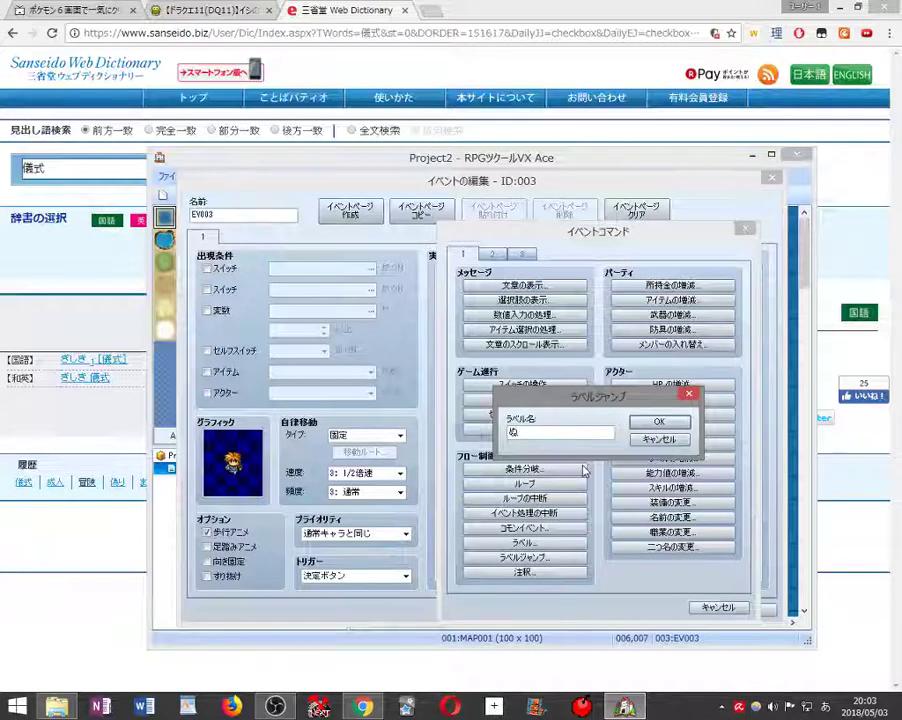
key(Return)
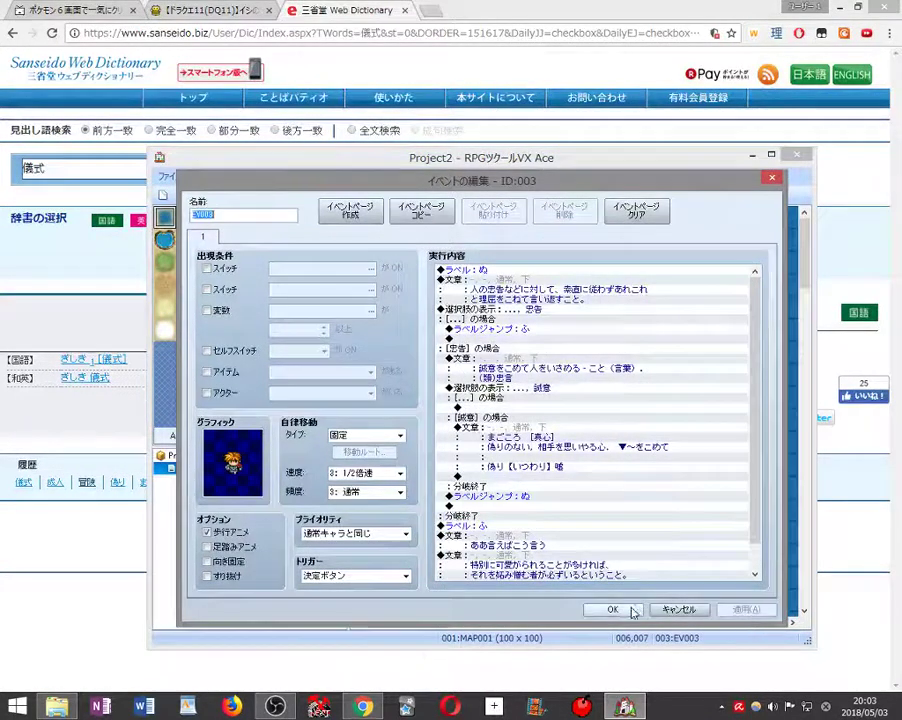
click(632, 611)
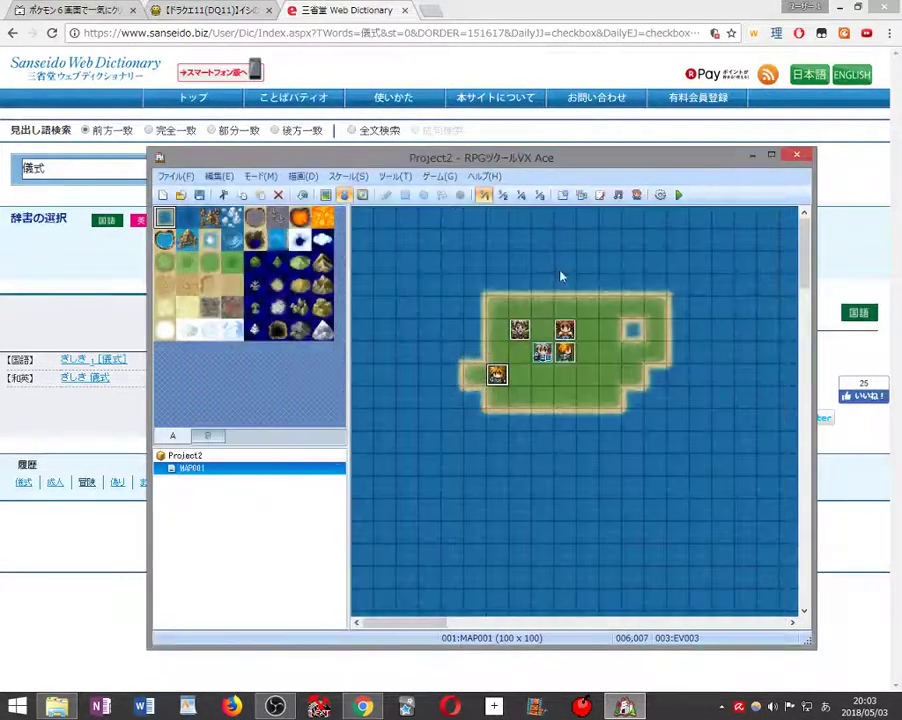
- Playtest a new game, talk to the EV003 character and go through the 忠告 and 誠意 choices twice
click(679, 196)
key(Return)
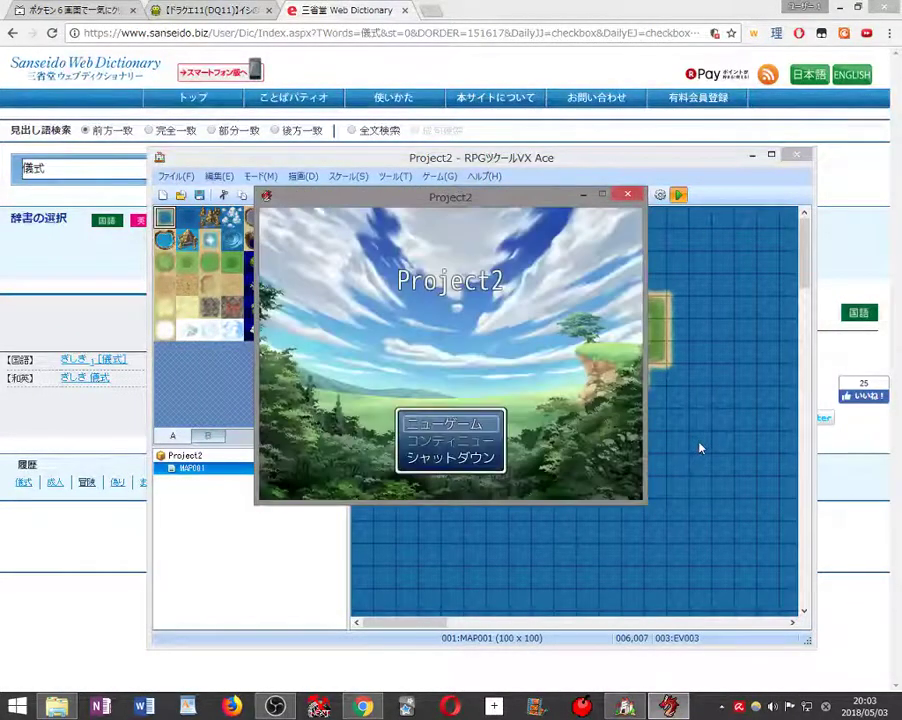
key(Return)
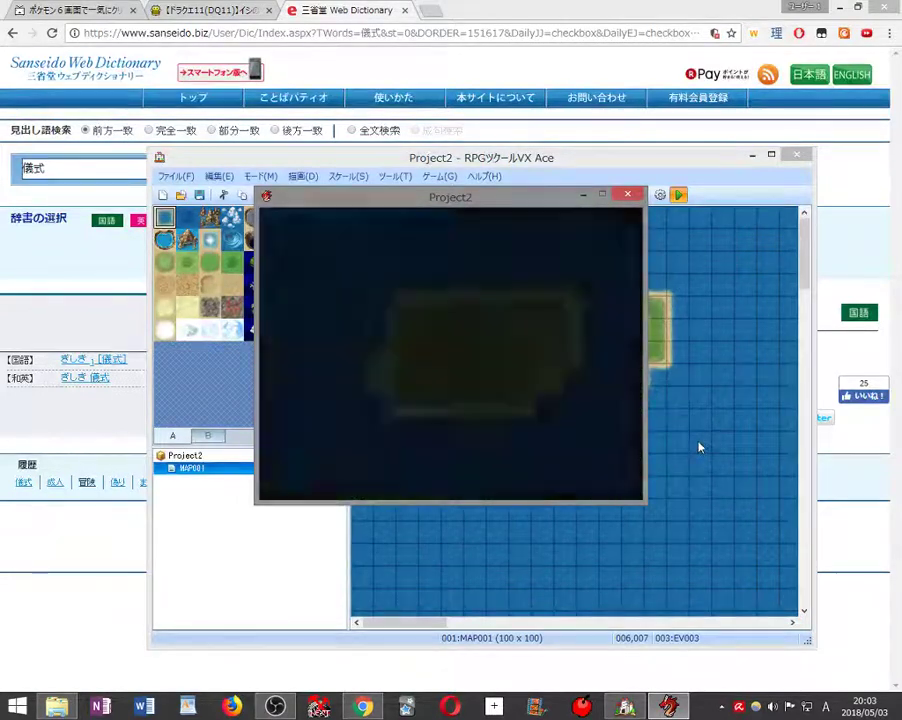
key(Down)
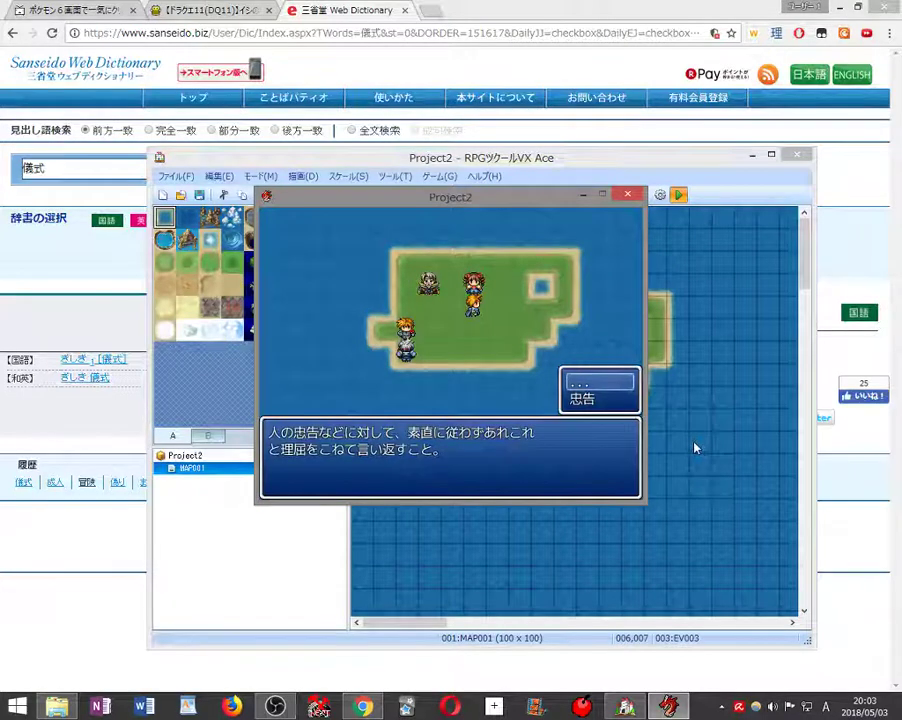
key(Return)
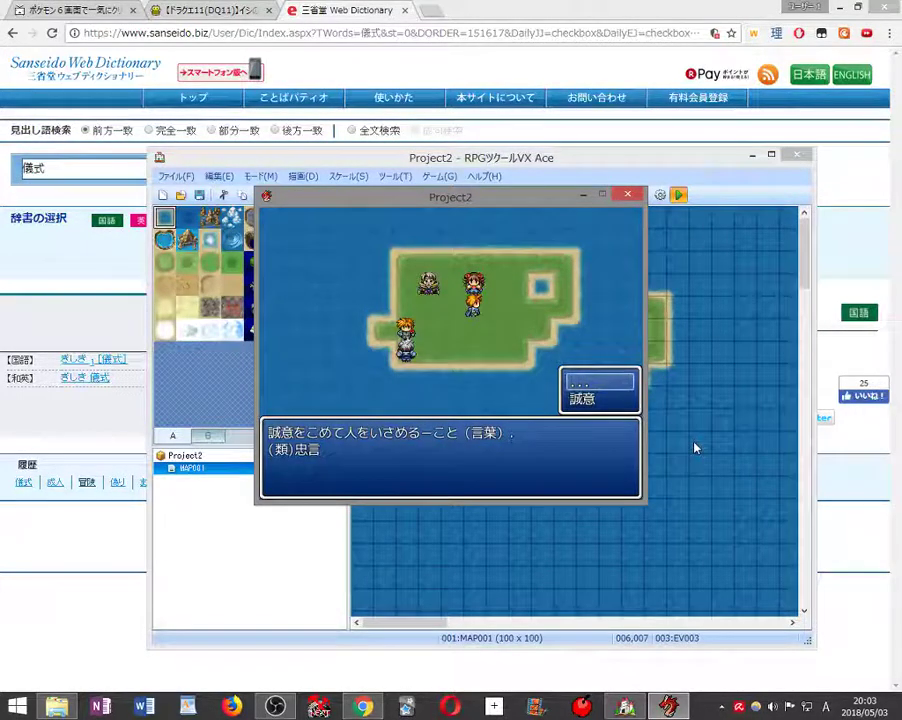
key(Return)
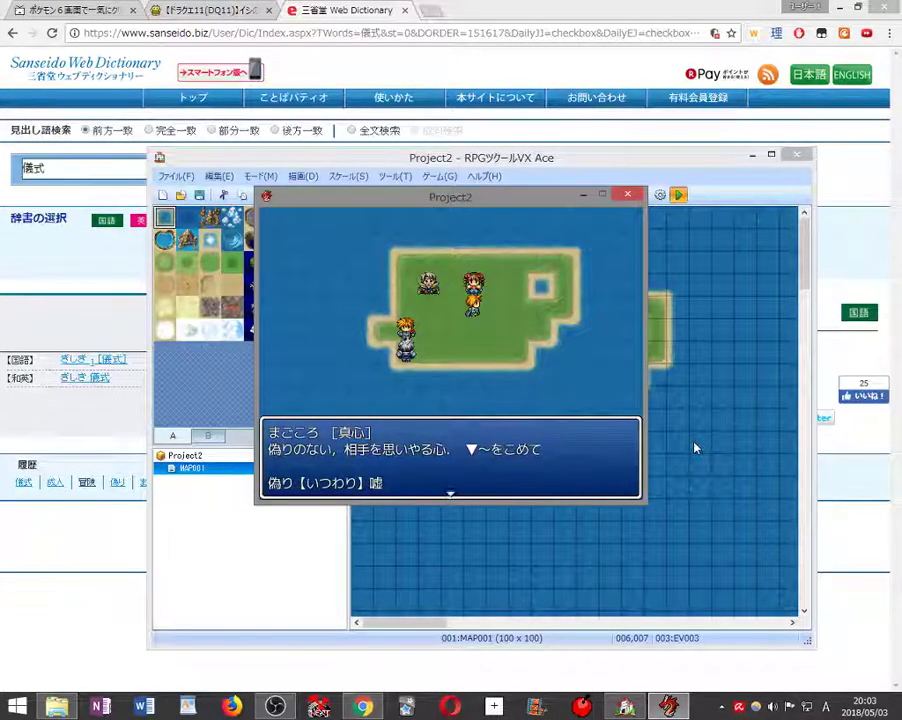
key(Return)
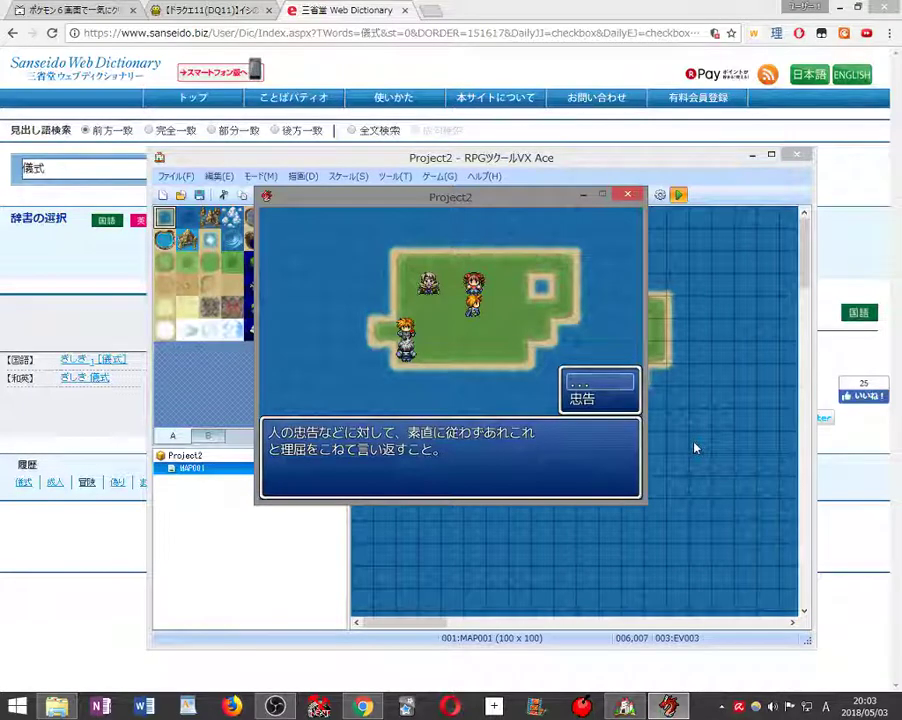
key(Return)
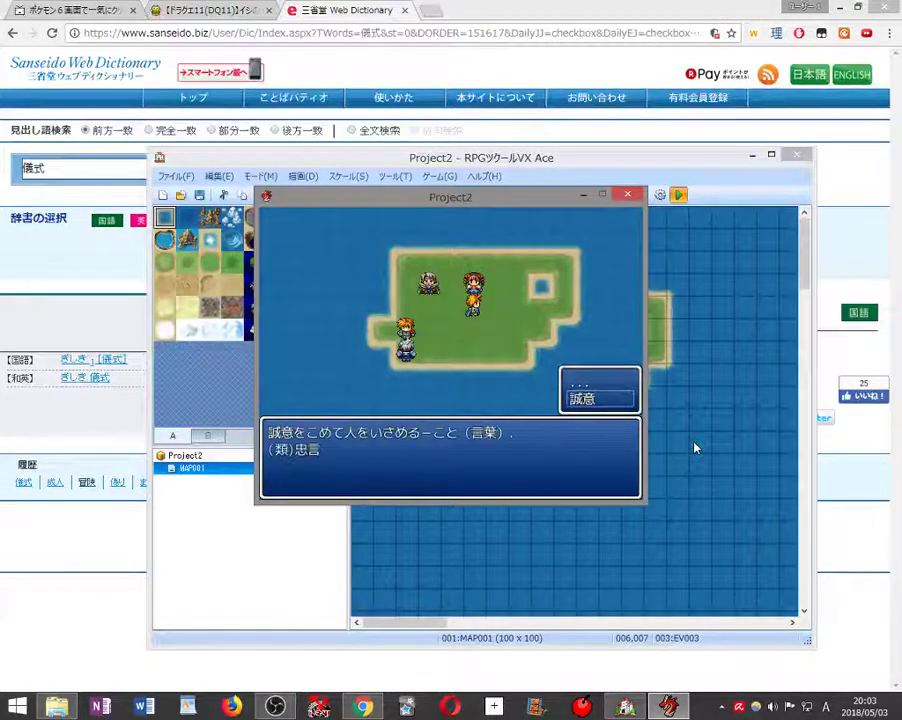
key(Return)
key(Return)
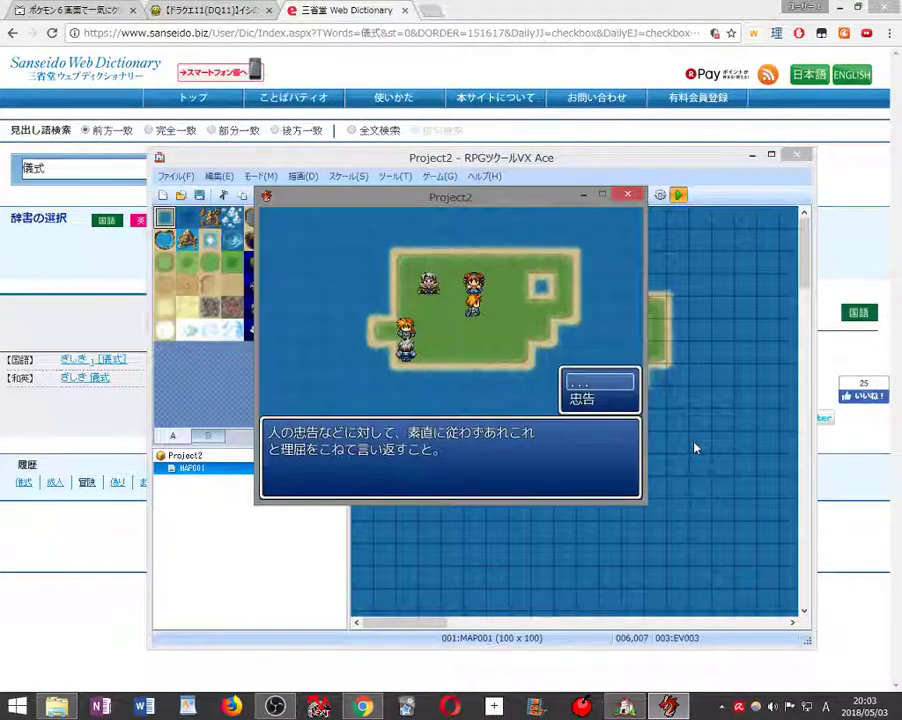
- Choose ... at the 忠告 prompt and advance EV003's remaining messages to the end, running that route twice
key(Return)
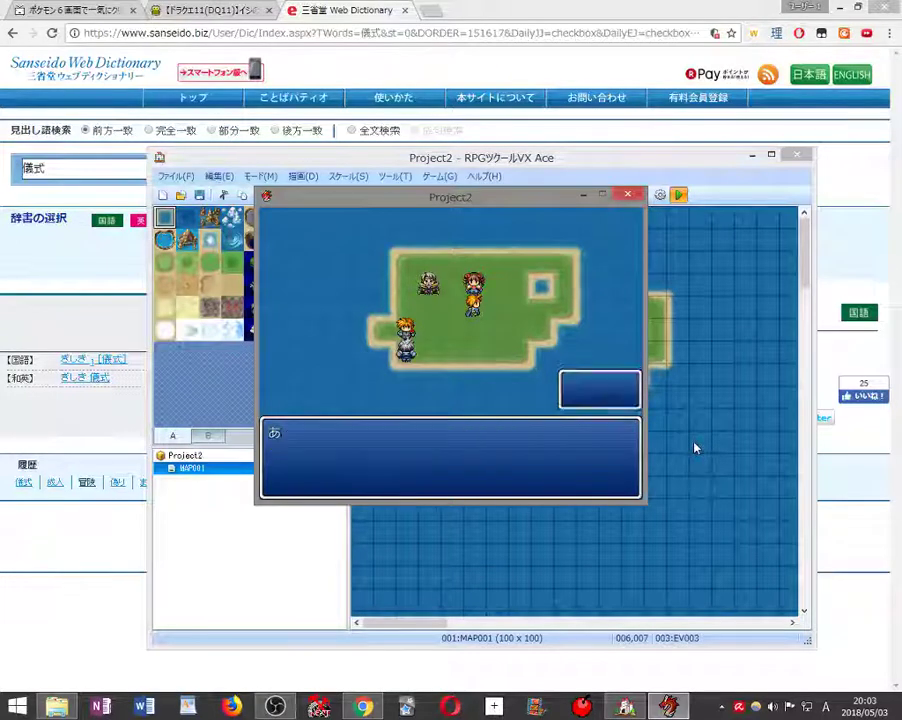
key(Return)
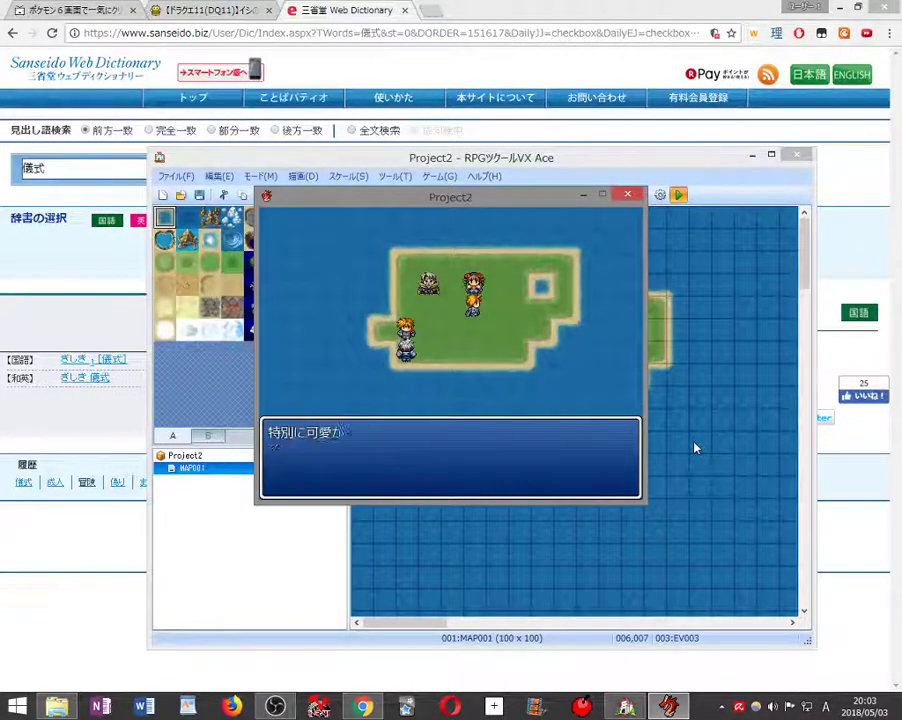
key(Return)
key(Return)
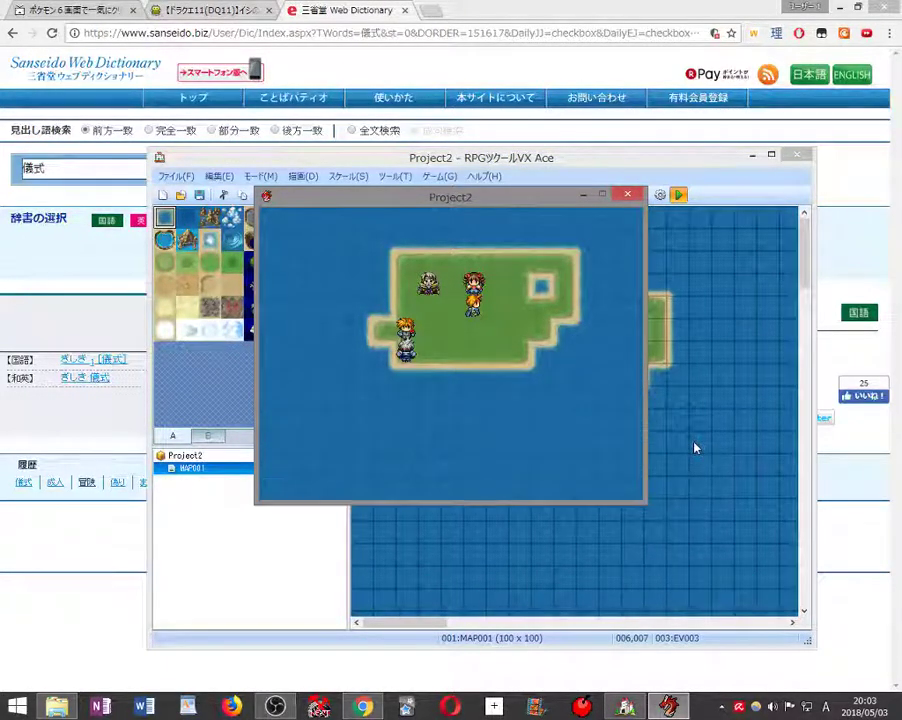
key(Return)
key(Return)
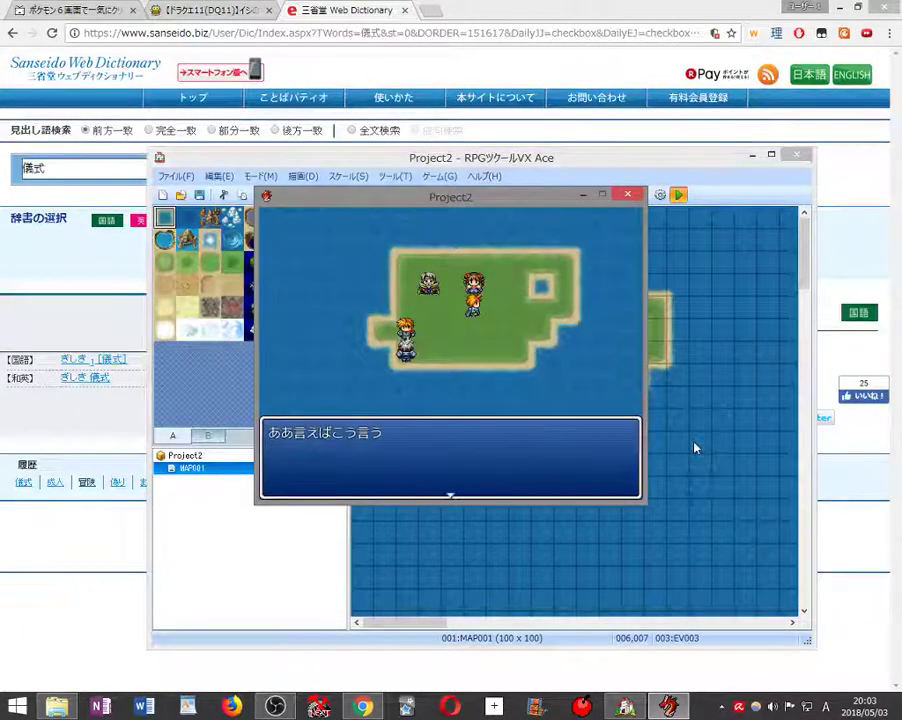
key(Return)
key(Return)
key(Return)
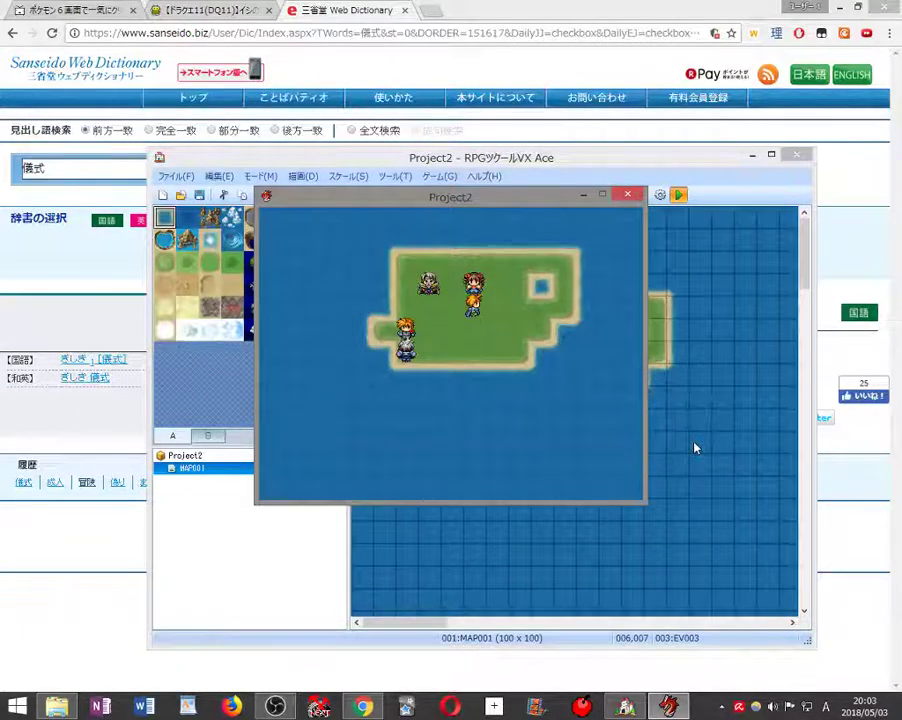
- Walk to the old man character and play through his 冒険 dialogue, answering はい
key(Right)
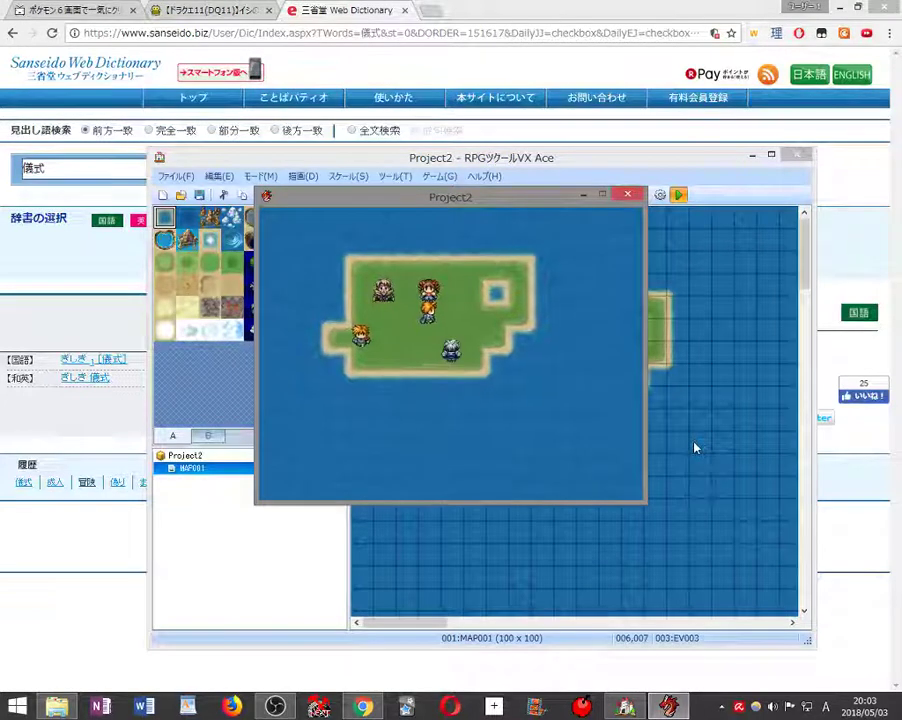
key(Up)
key(Up)
key(Up)
key(Left)
key(Left)
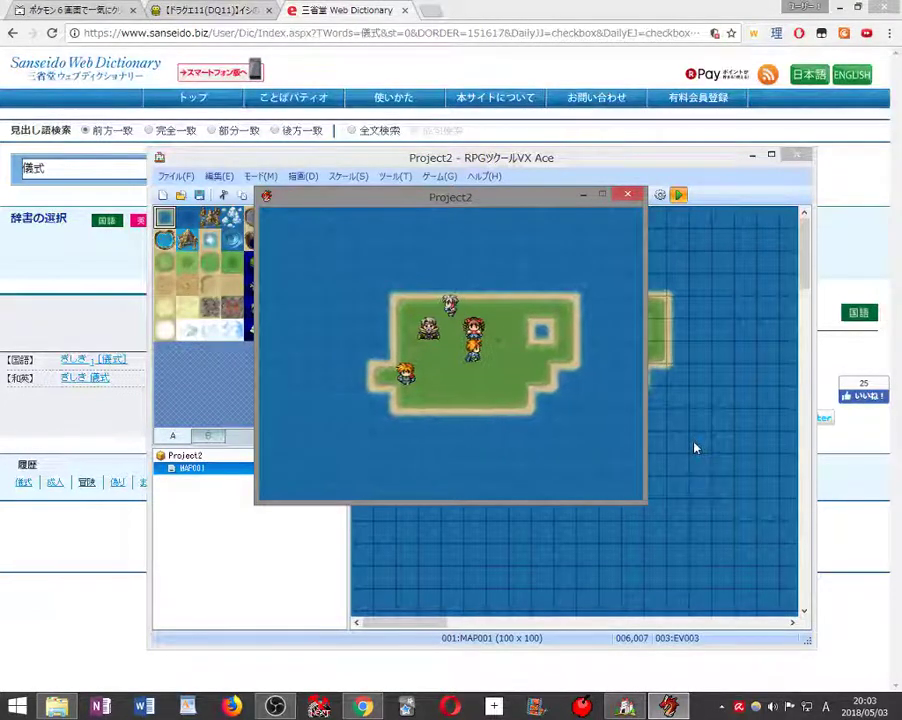
key(Left)
key(Return)
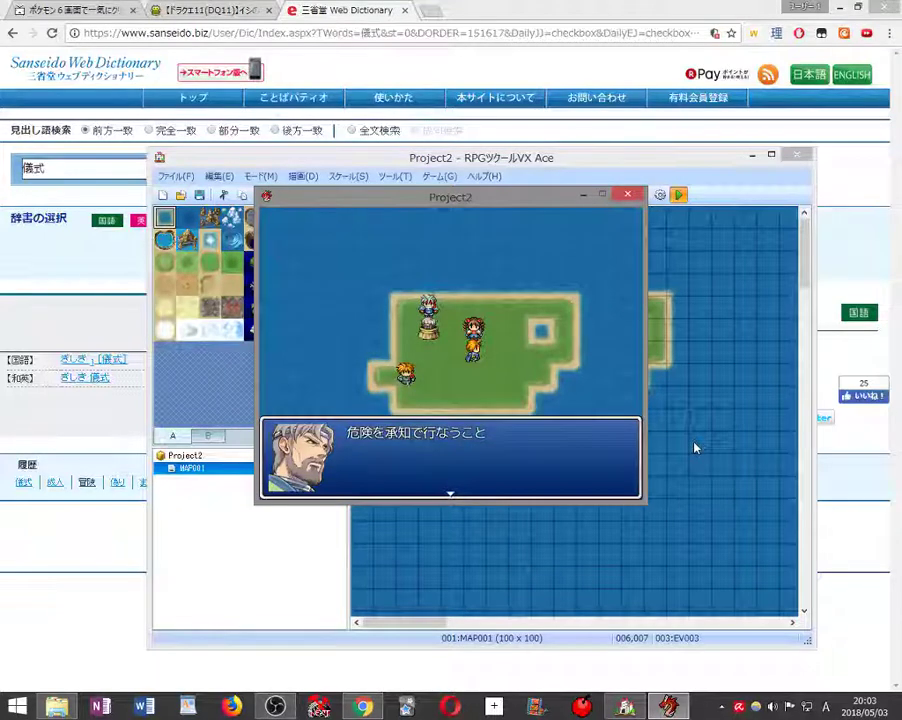
key(Return)
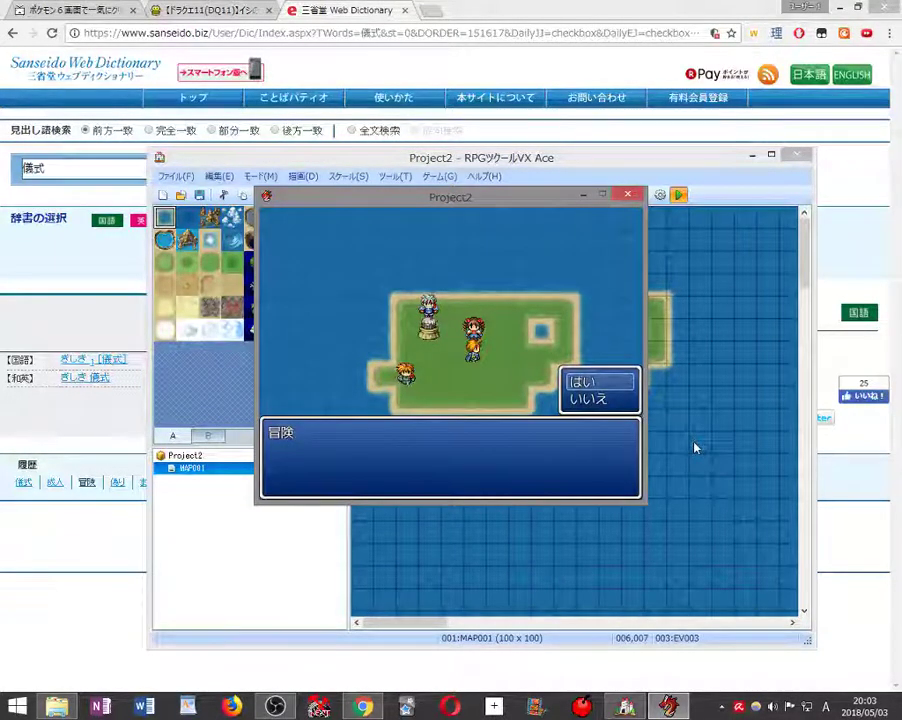
key(Return)
- Return to the EV003 character and replay the dialogue, choosing 忠告 and then ... through to the last message
key(Right)
key(Right)
key(Right)
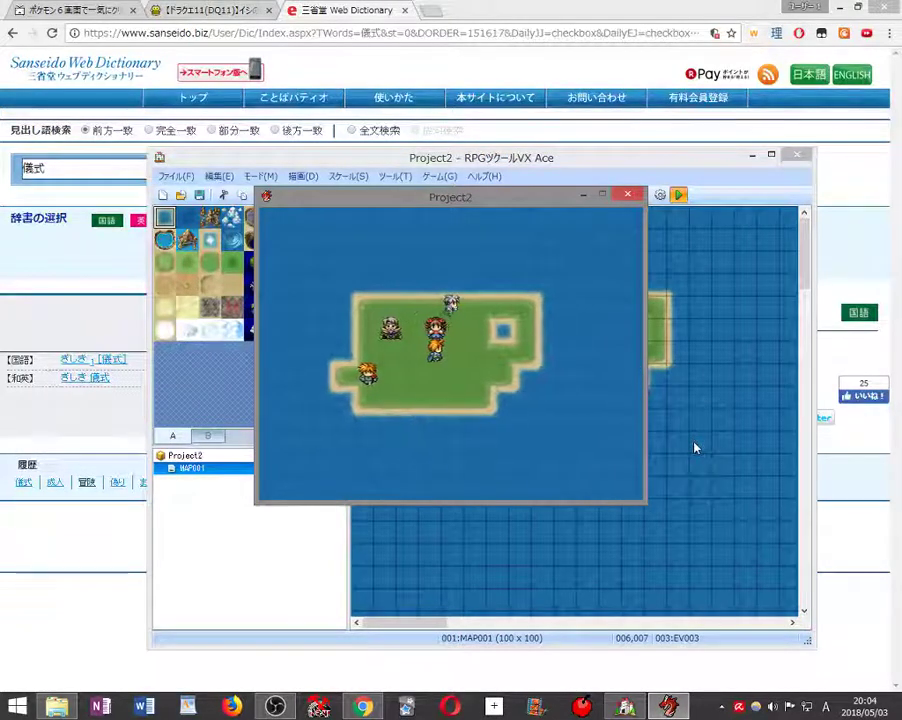
key(Left)
key(Left)
key(Left)
key(Left)
key(Left)
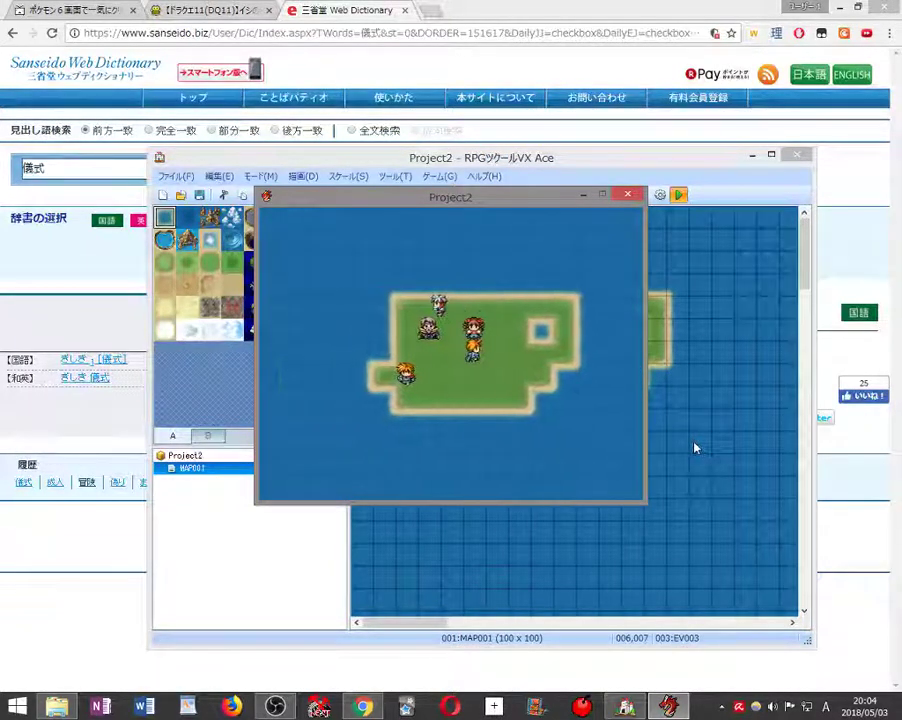
key(Down)
key(Down)
key(Return)
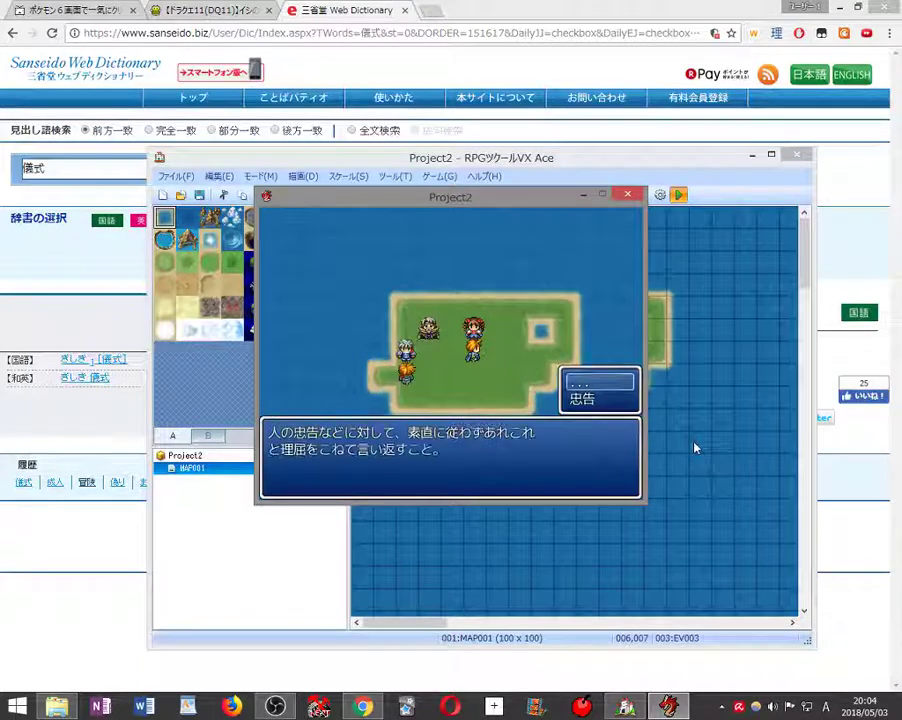
key(Return)
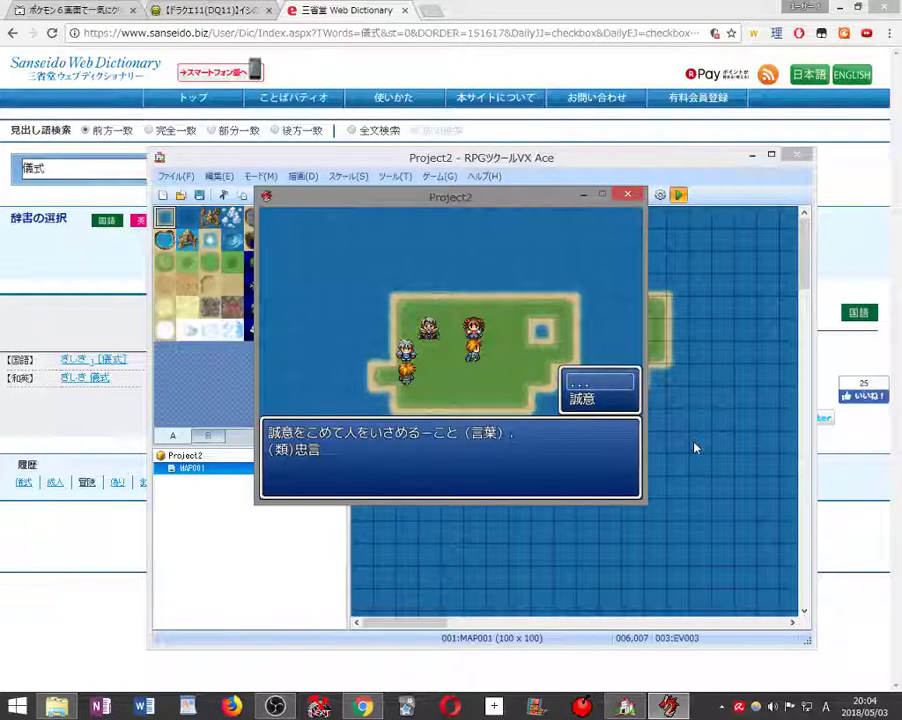
key(Return)
key(Return)
key(Return)
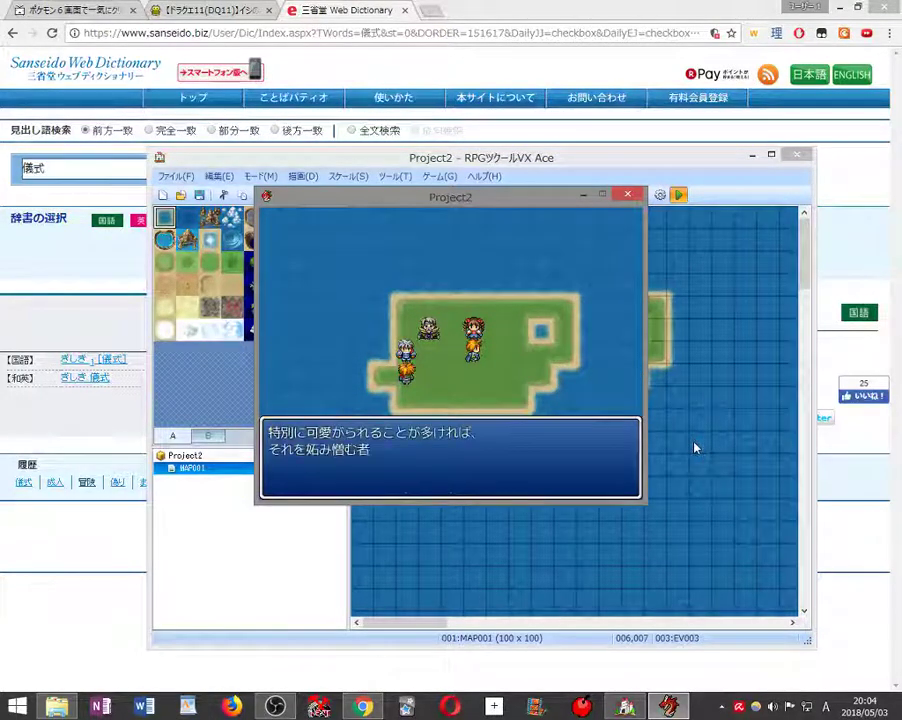
key(Return)
key(Return)
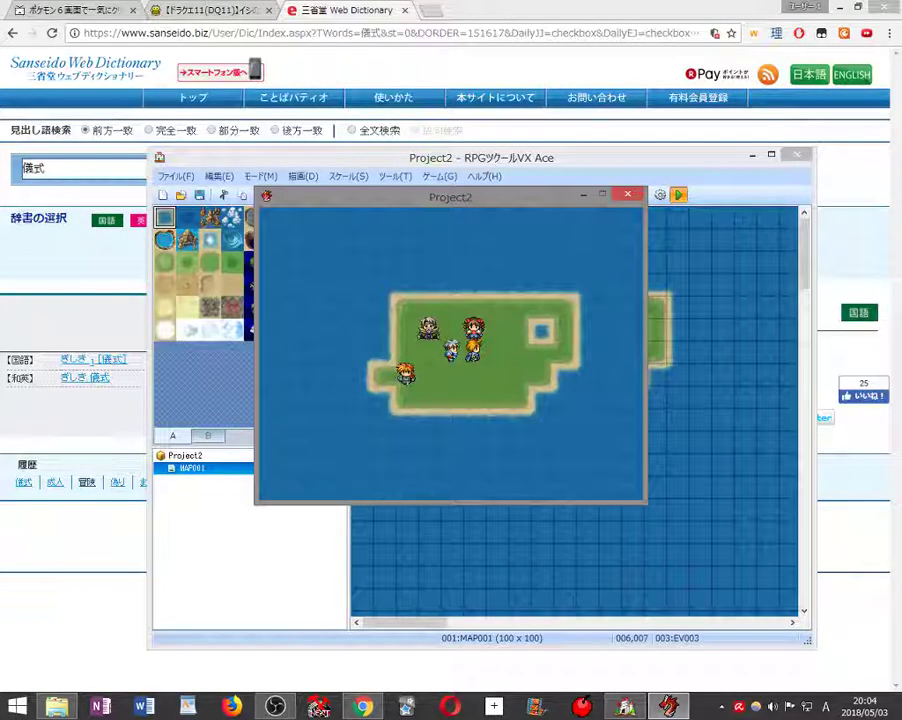
click(275, 707)
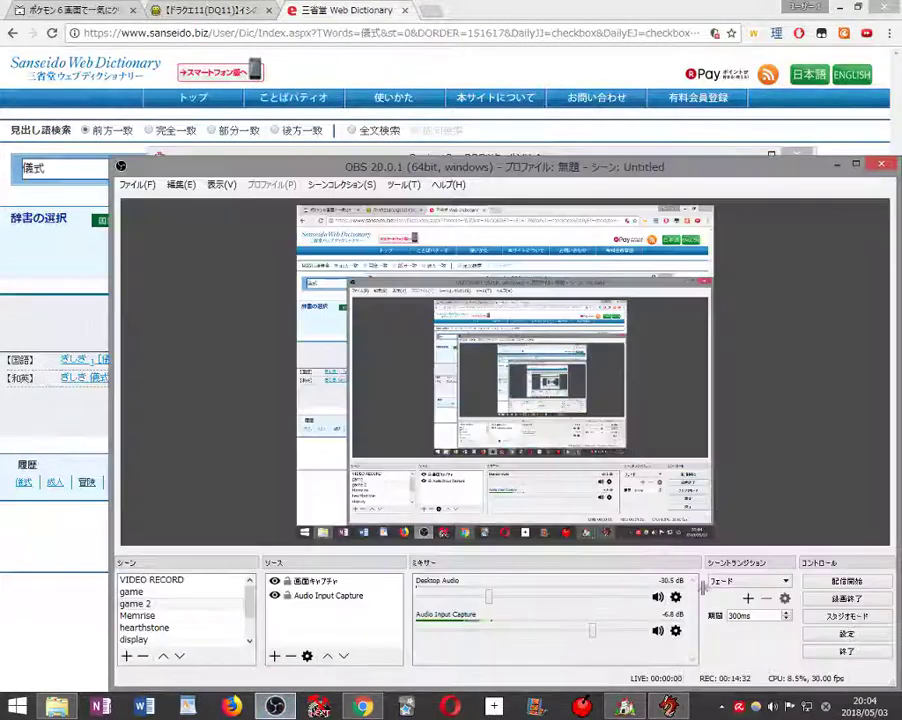